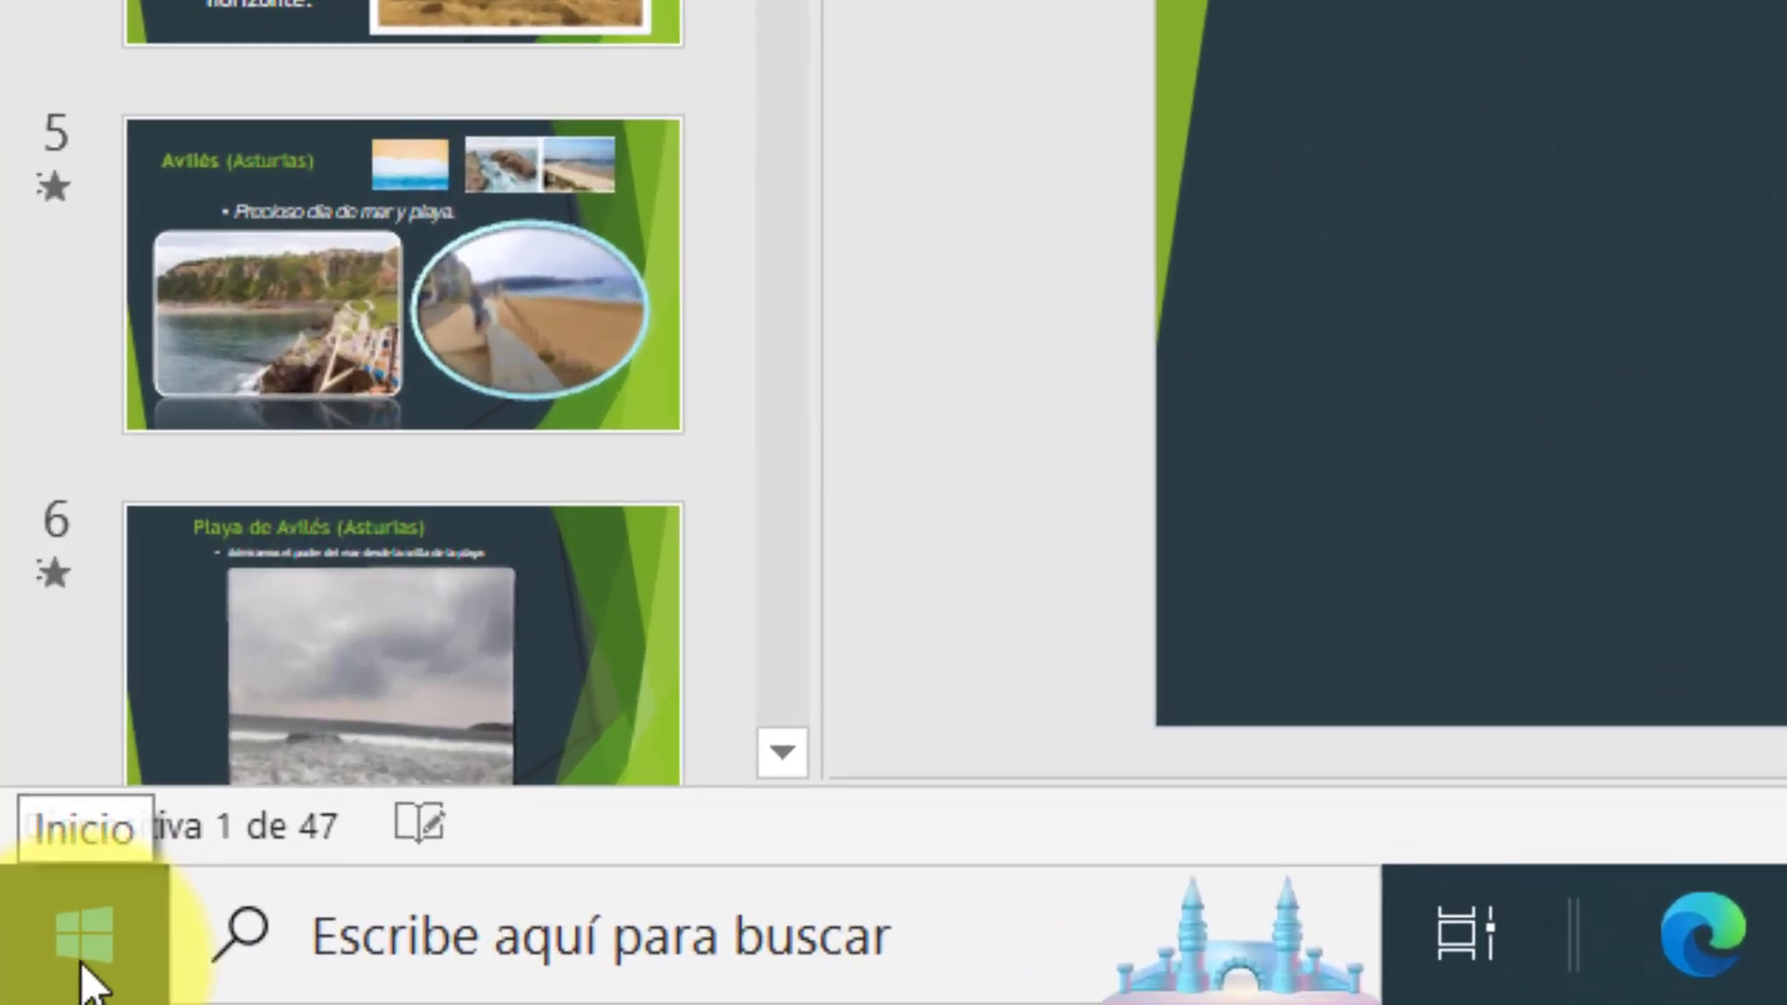
# Step: Launch a new PowerPoint window from the Start menu's app list
pyautogui.click(84, 973)
pyautogui.scroll(-10, 478, 319)
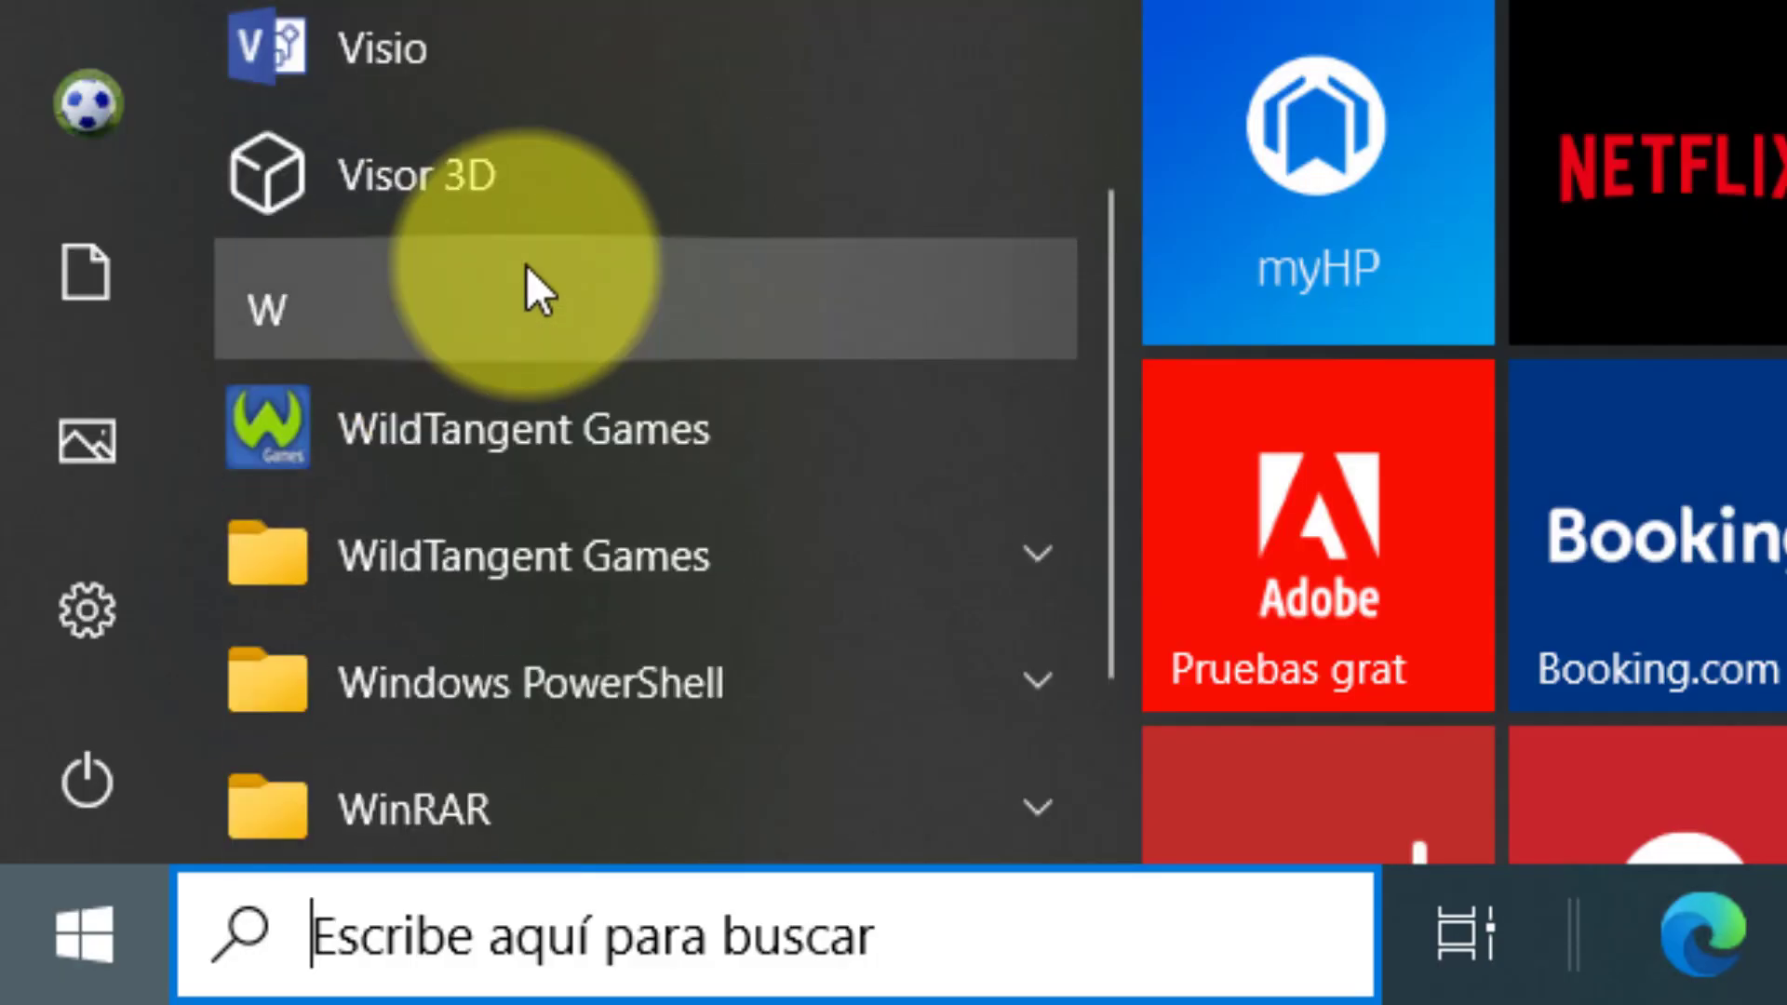
pyautogui.scroll(5, 527, 268)
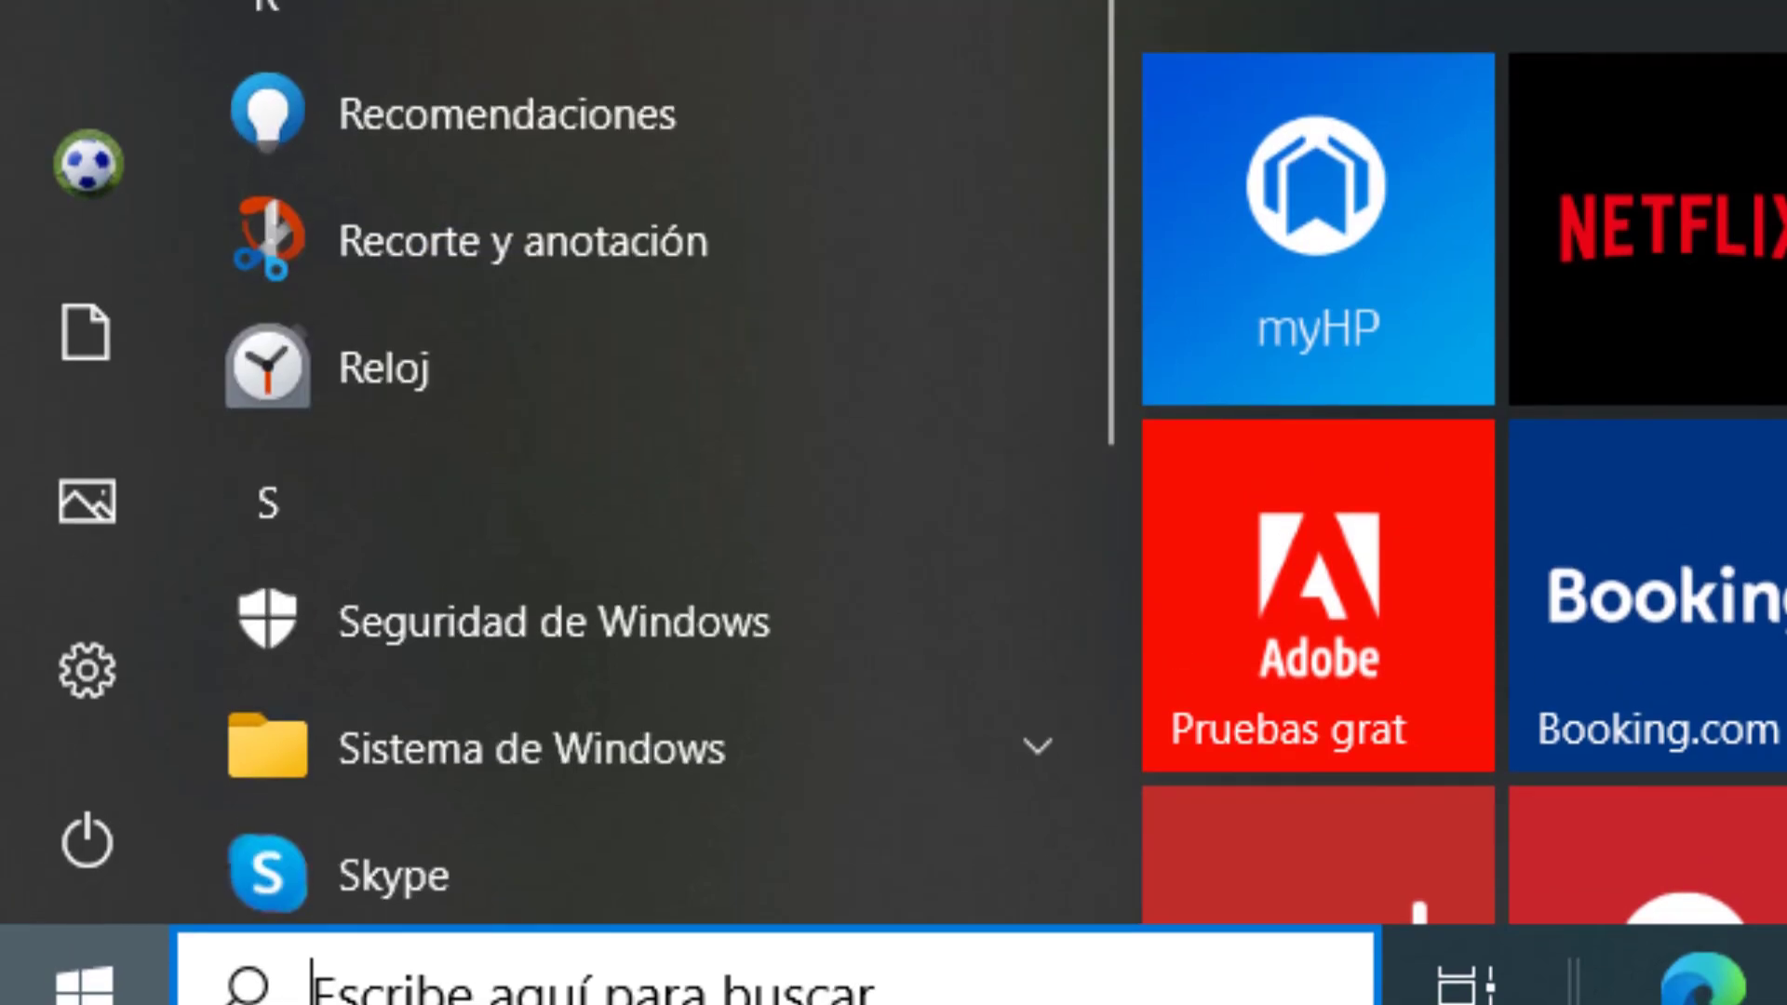
pyautogui.scroll(5, 530, 270)
pyautogui.click(531, 270)
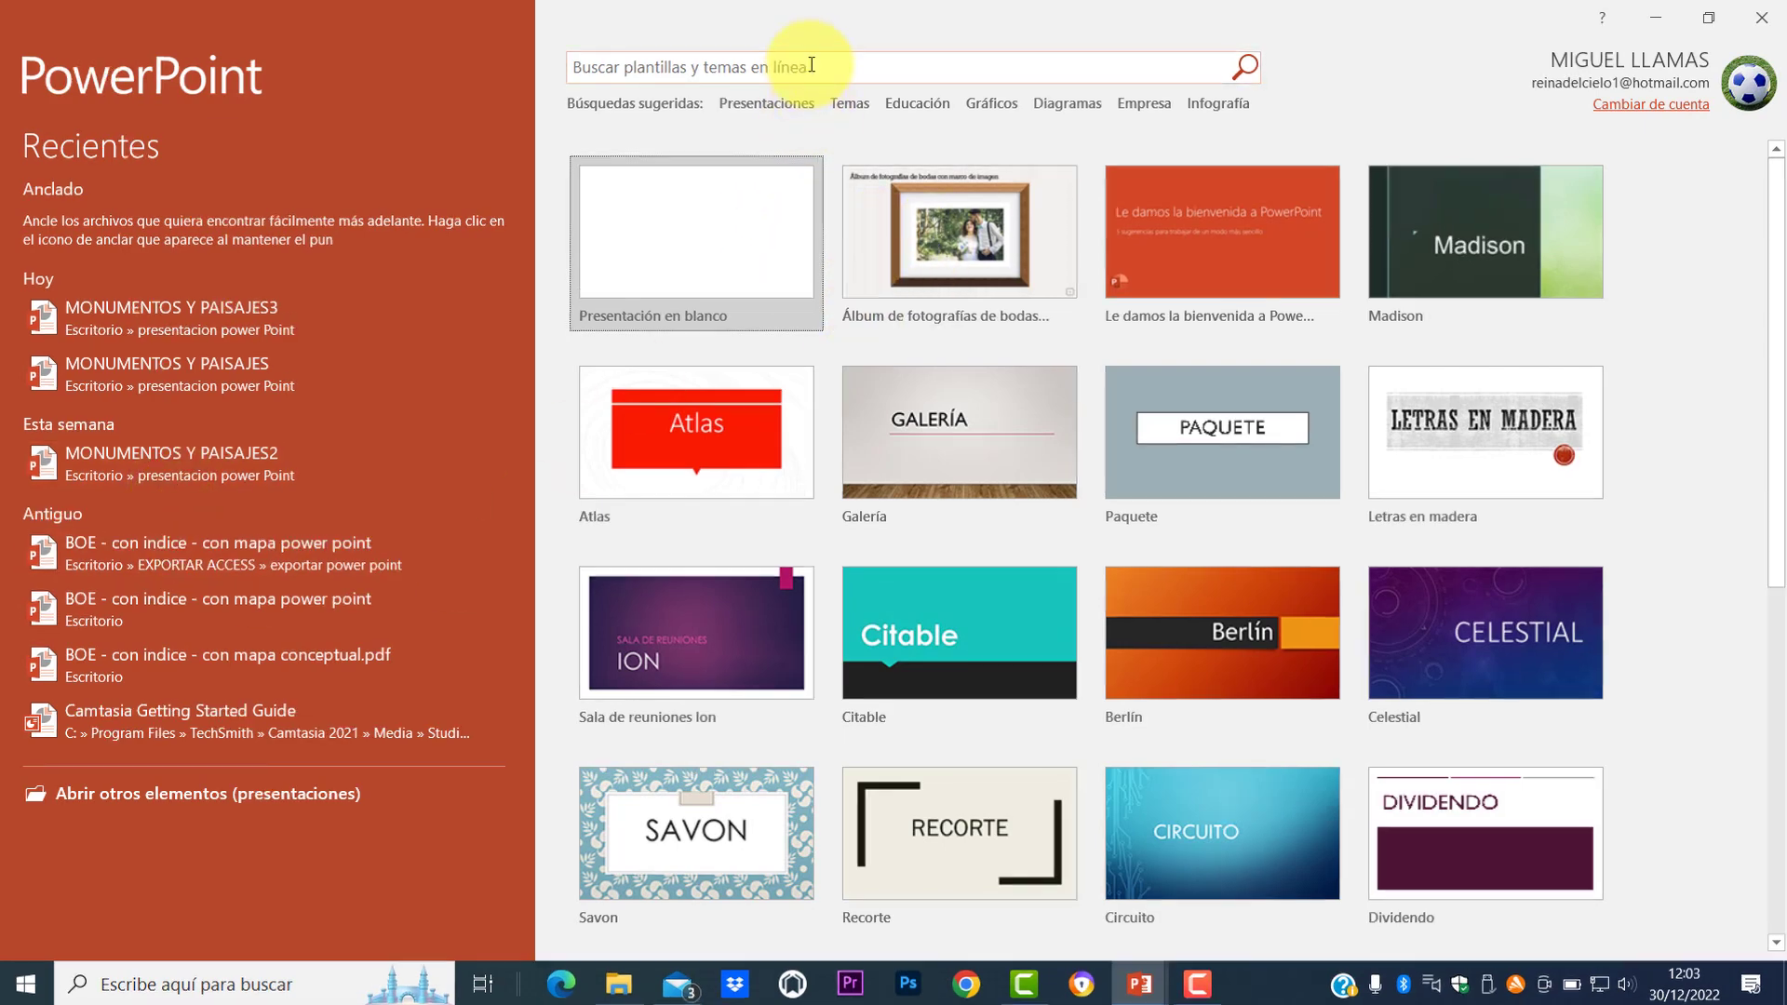
# Step: Search the online templates for 'album de fotos' and browse the results
pyautogui.click(810, 64)
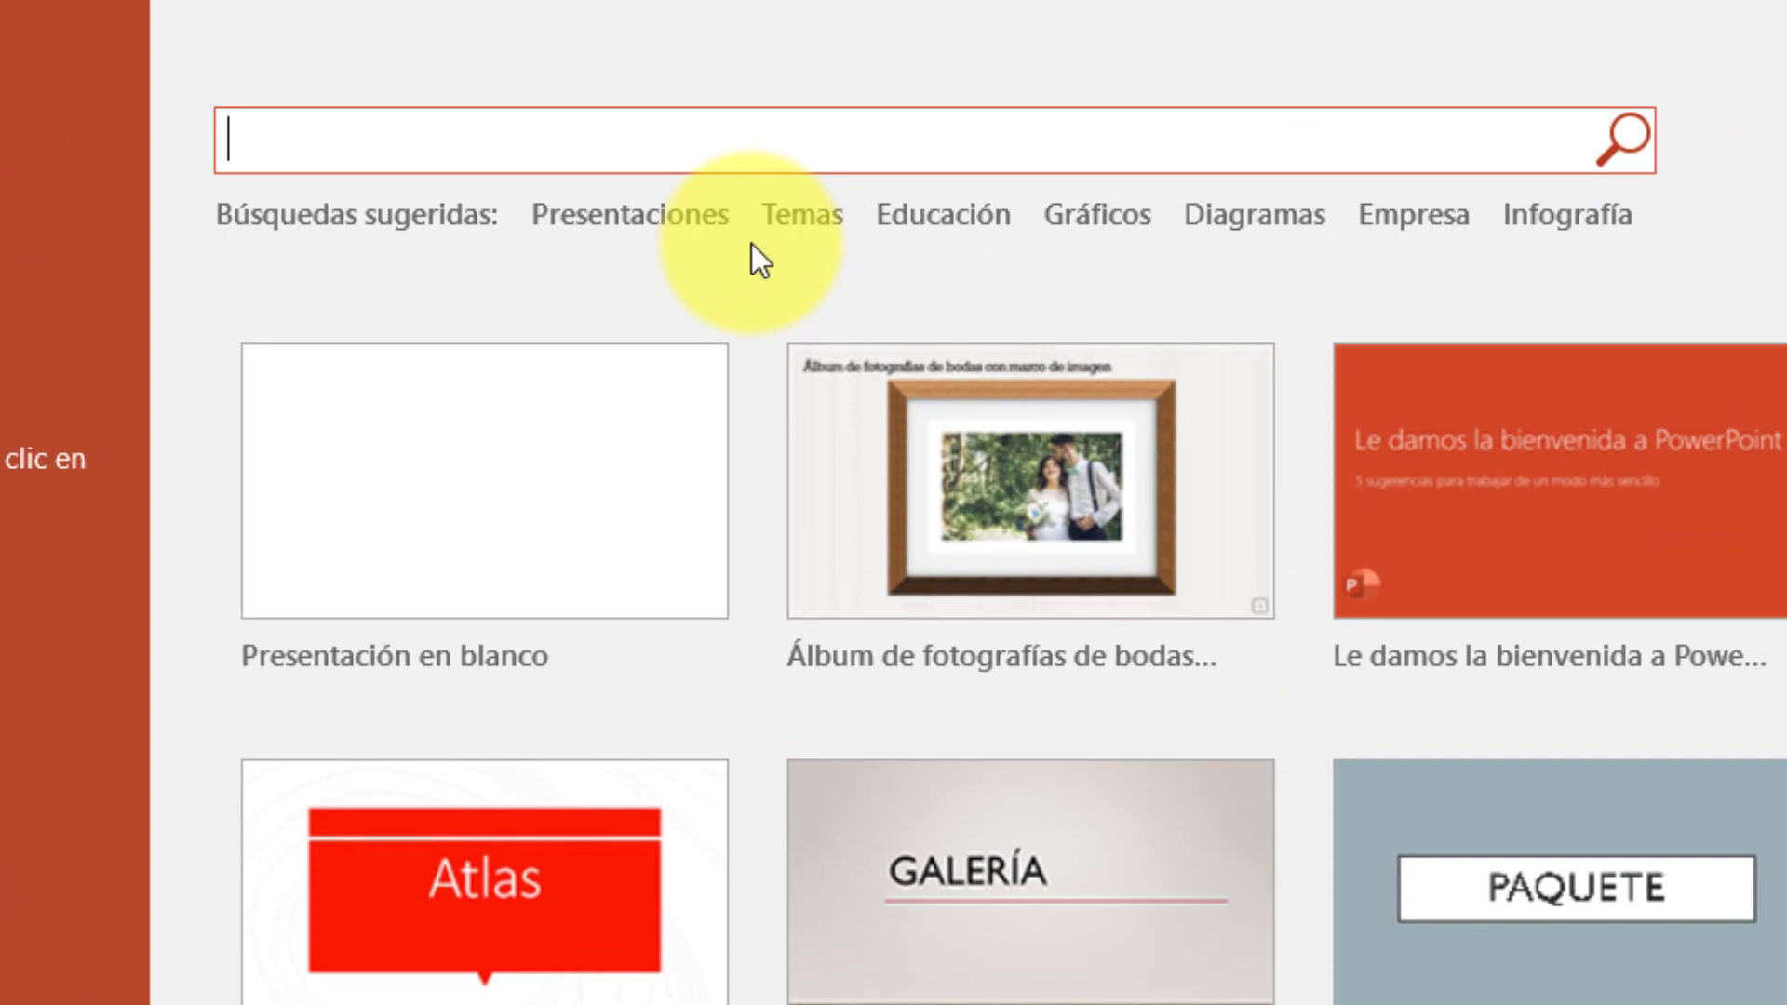
pyautogui.write('album de fotos')
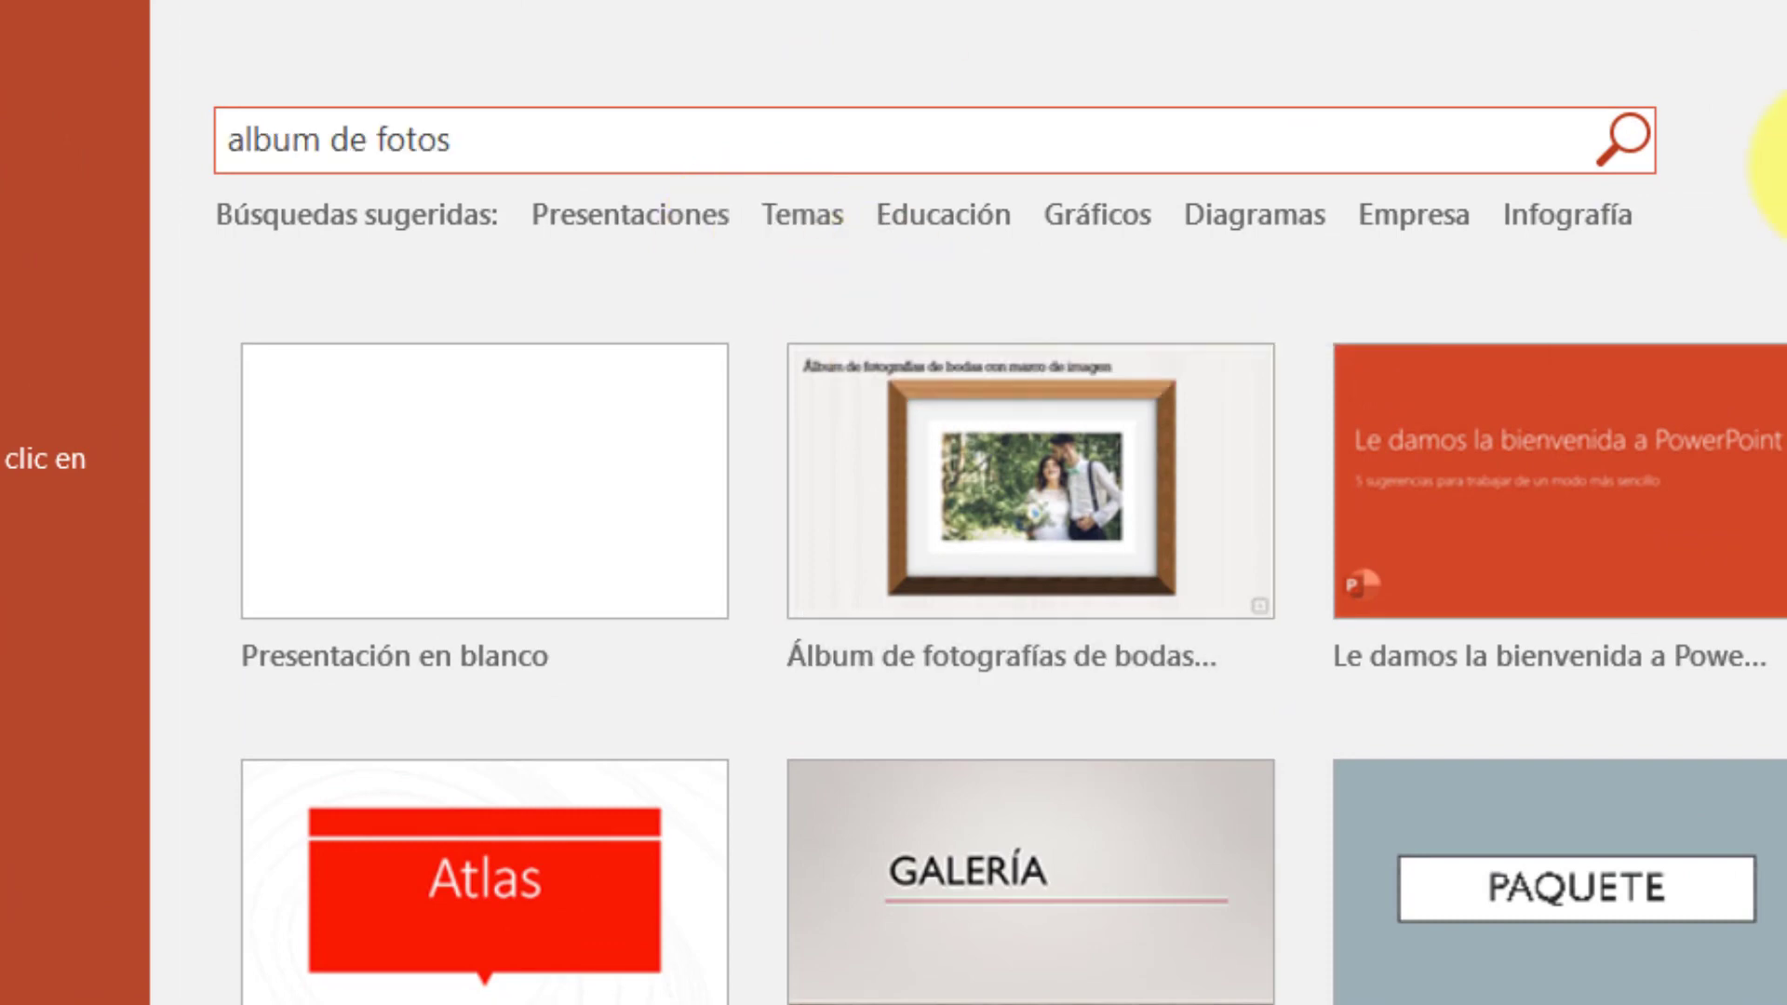
pyautogui.click(1622, 137)
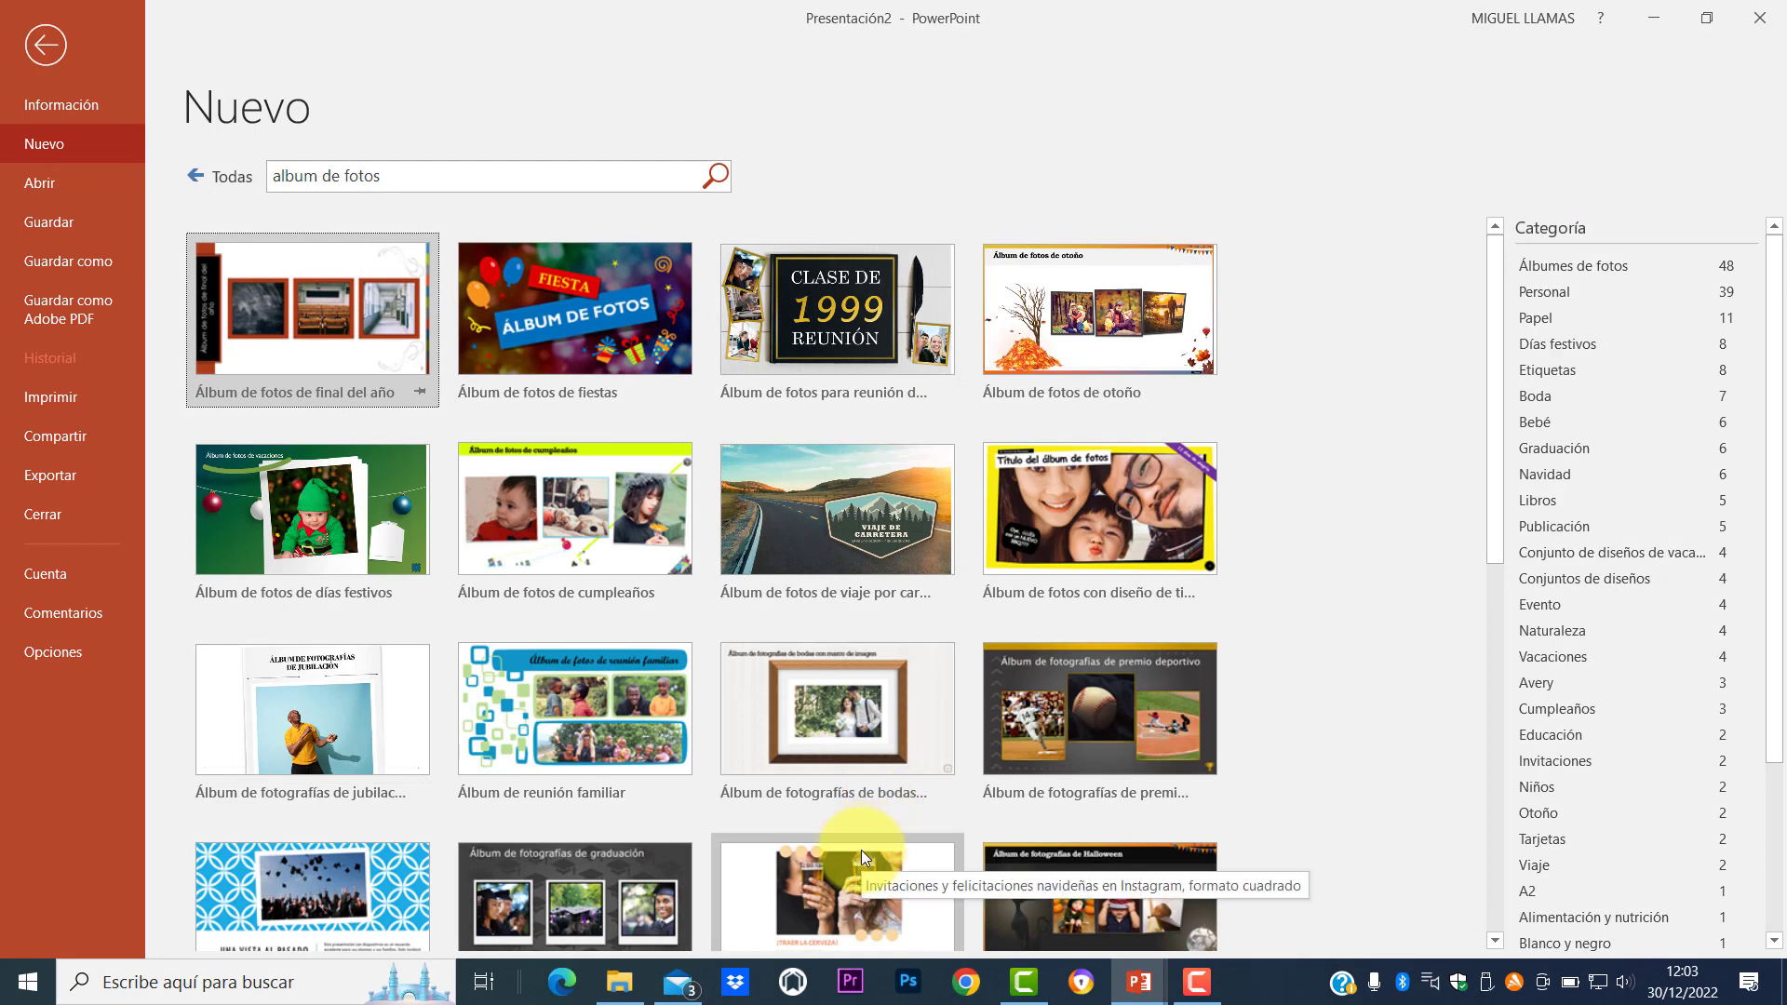
pyautogui.scroll(-1, 1082, 740)
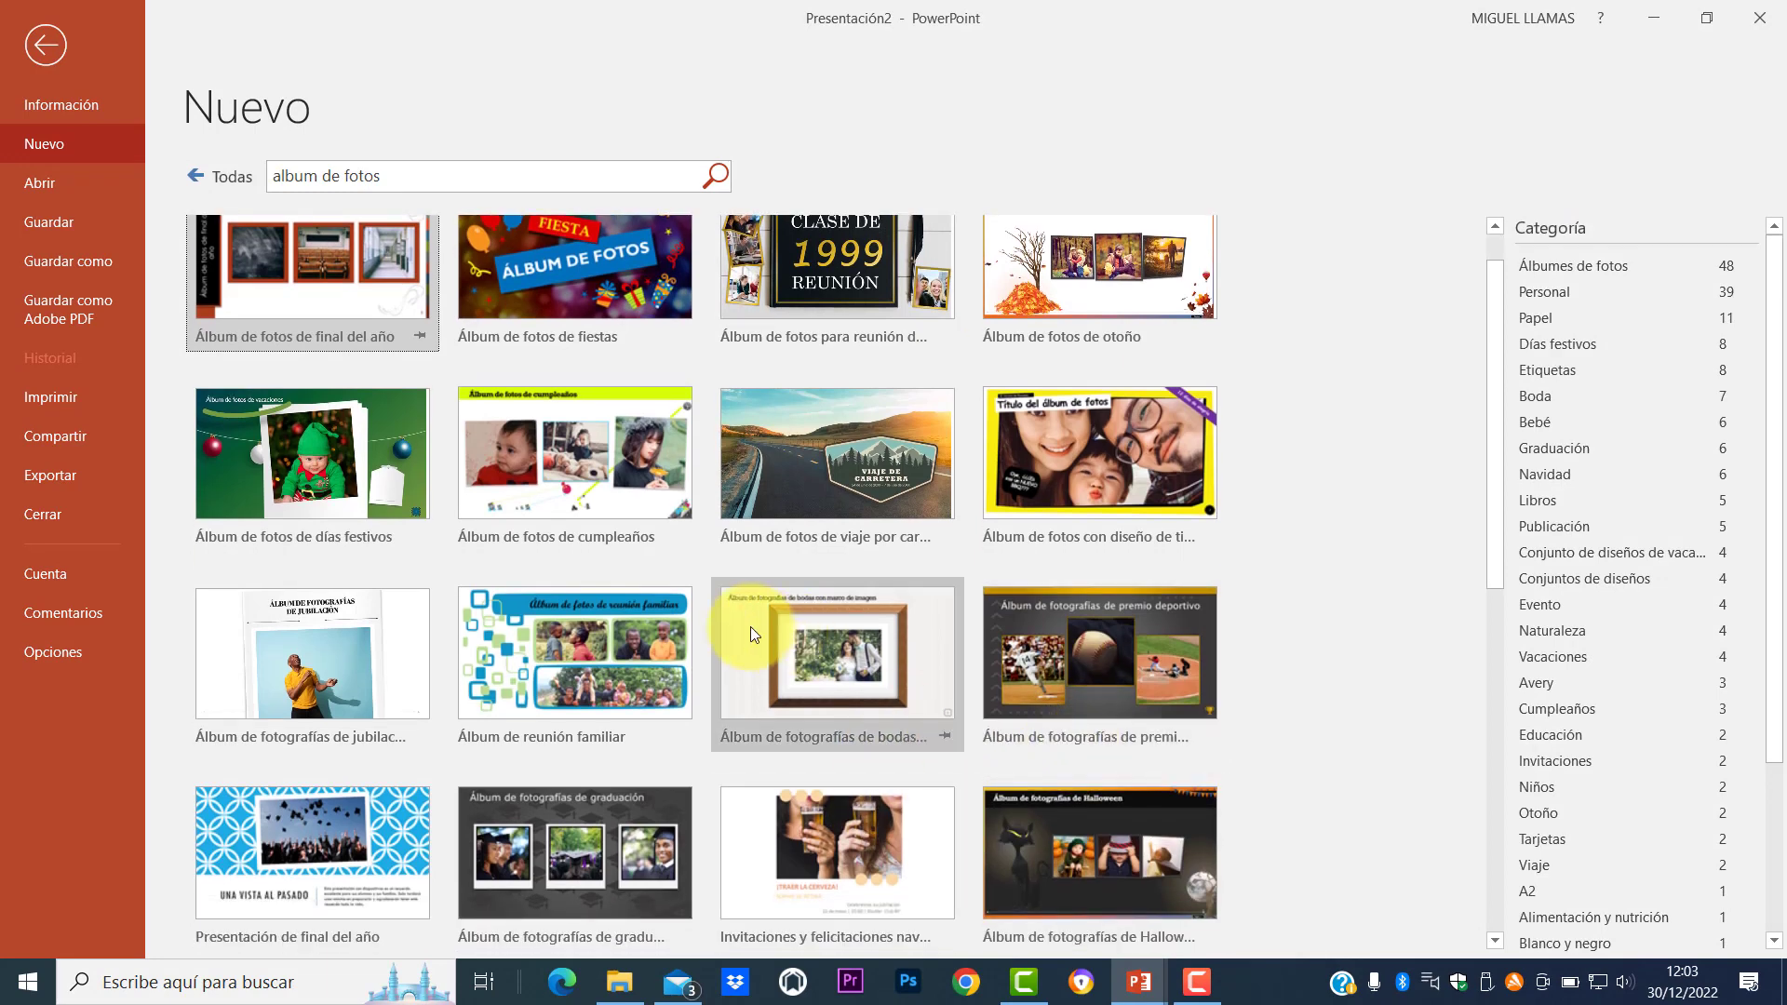
pyautogui.scroll(1, 743, 622)
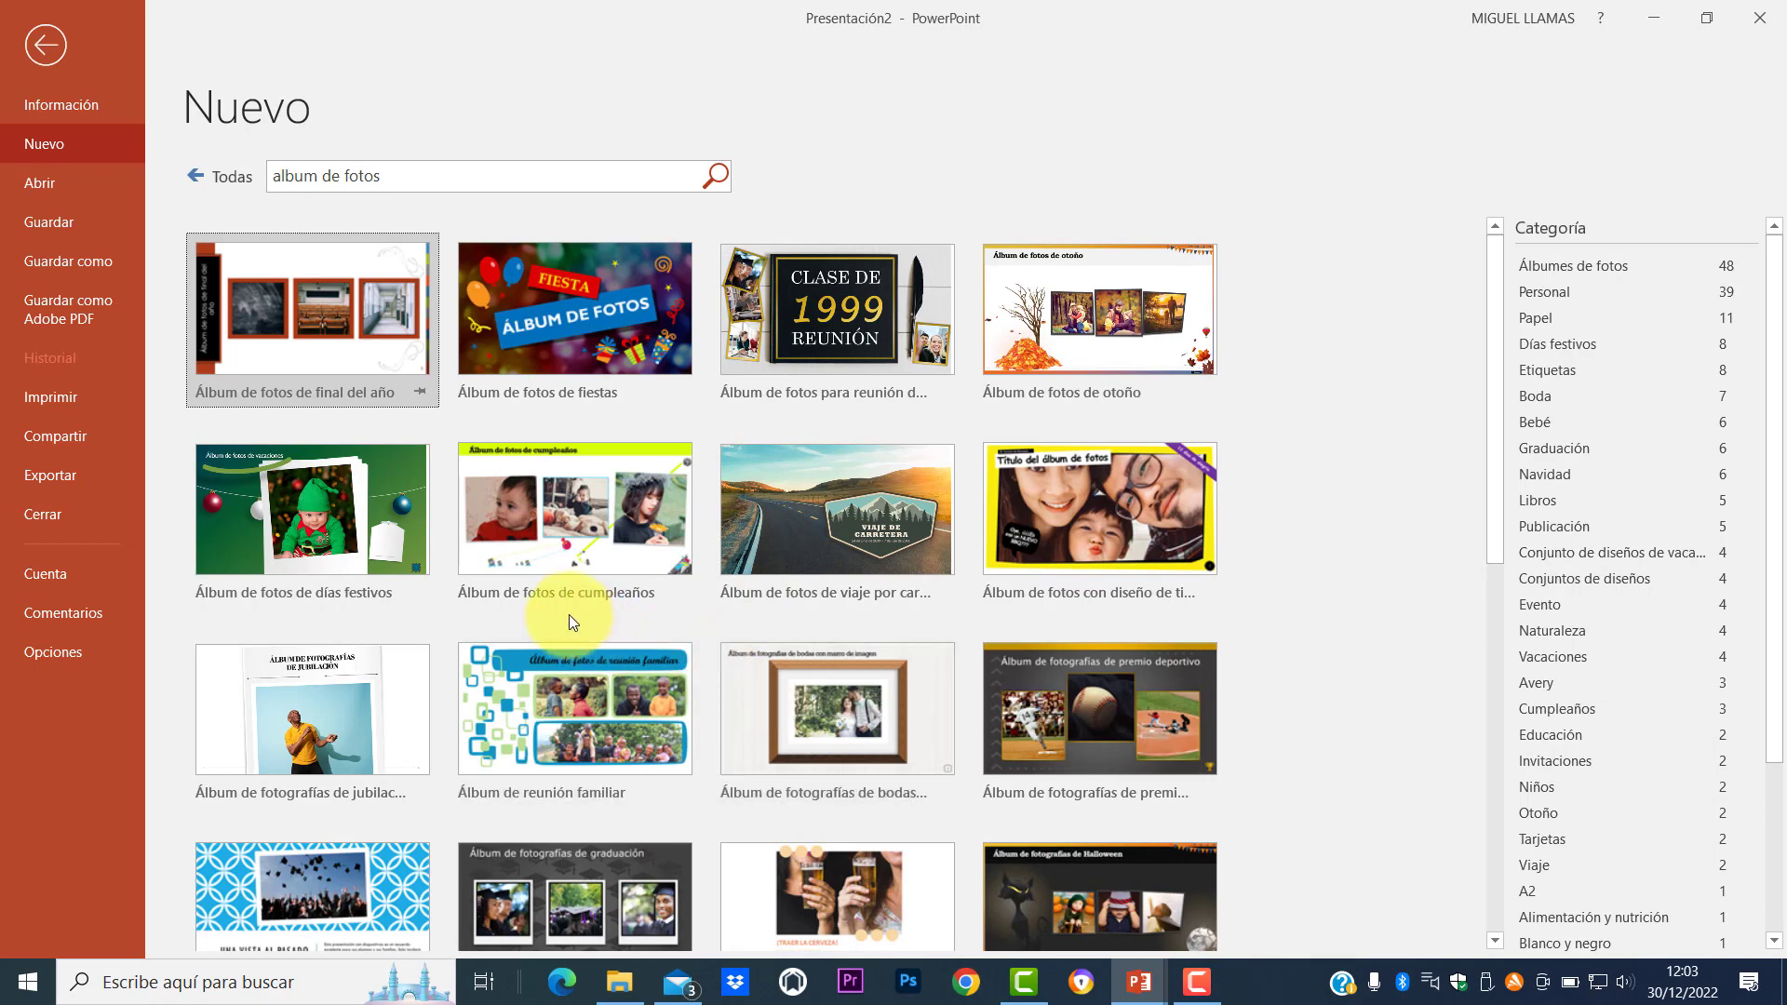
# Step: Create a presentation from the 'Álbum de fotos de cumpleaños' template
pyautogui.click(564, 515)
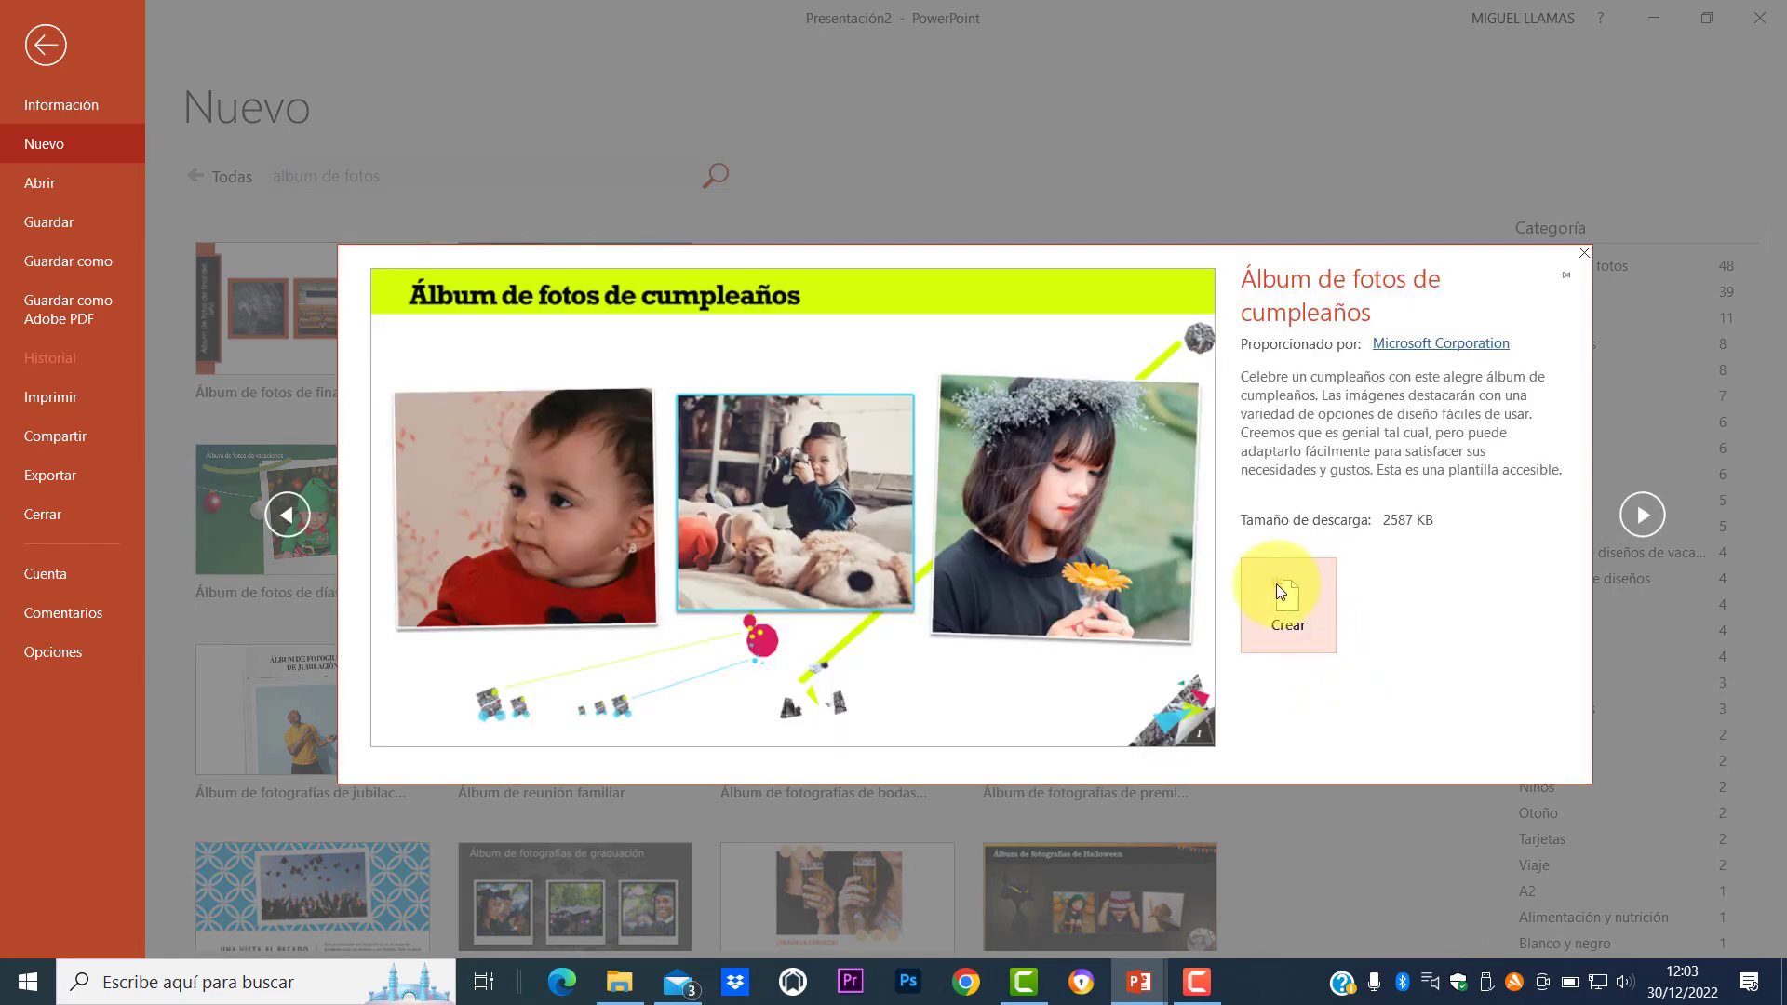
pyautogui.click(1282, 604)
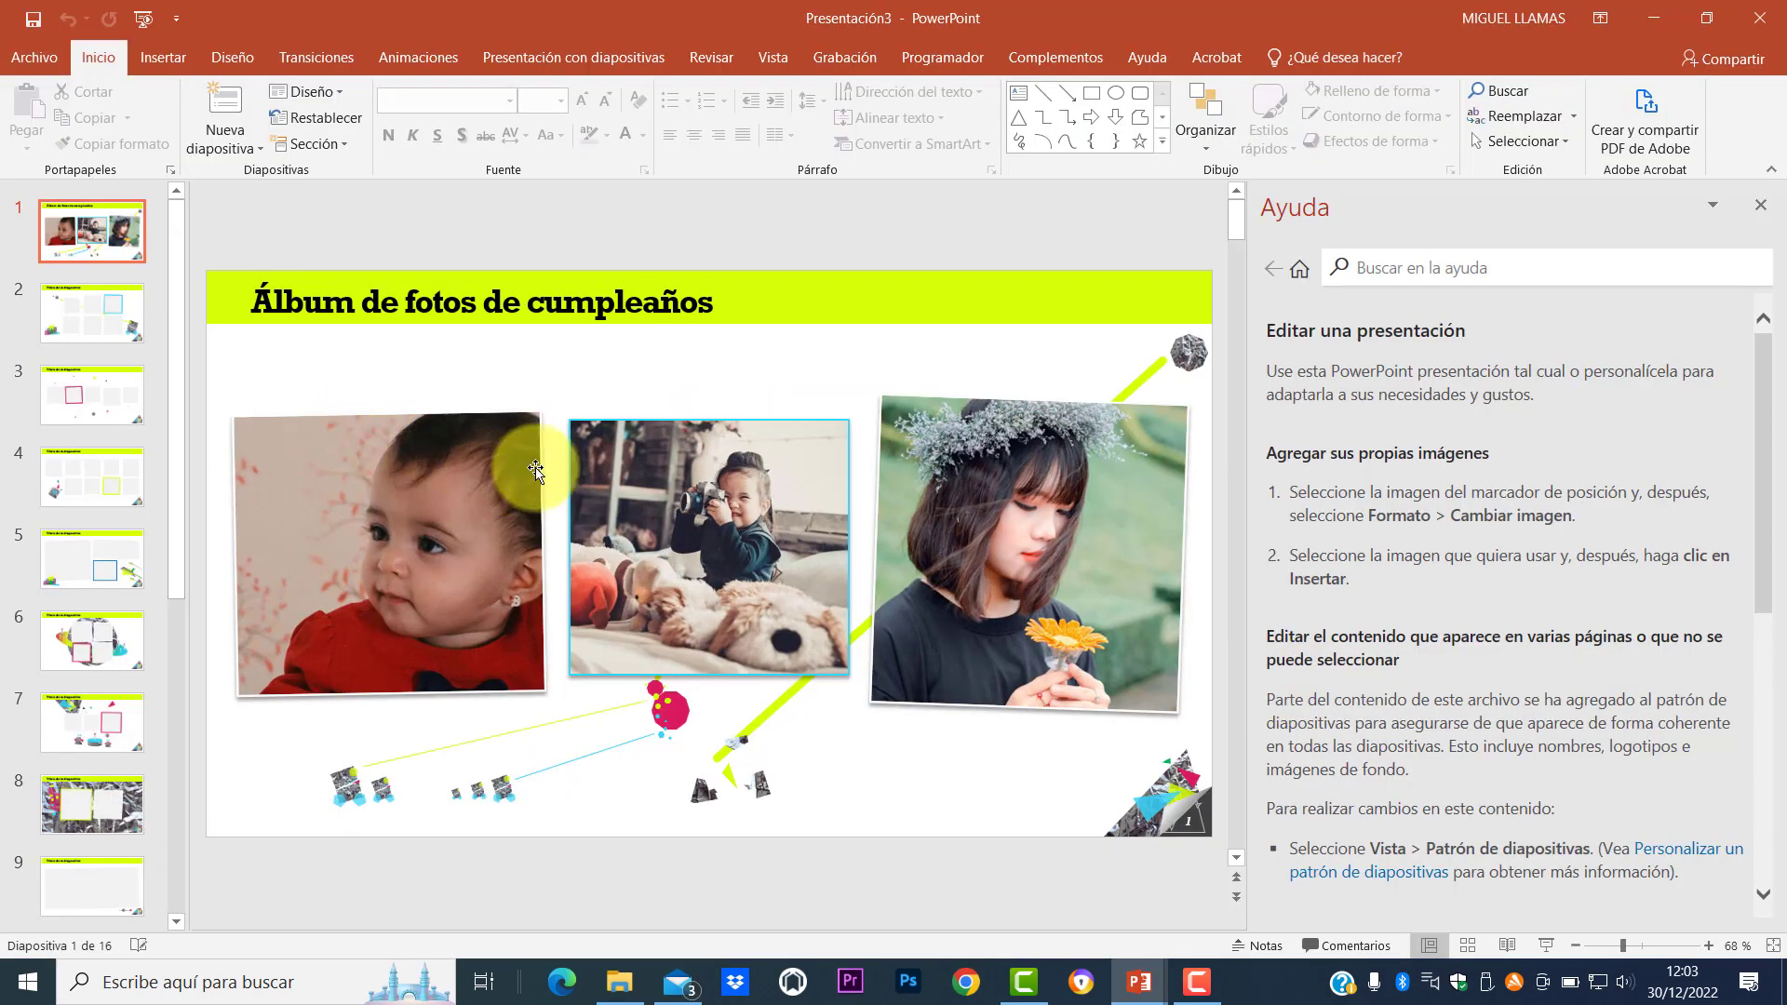
pyautogui.click(400, 538)
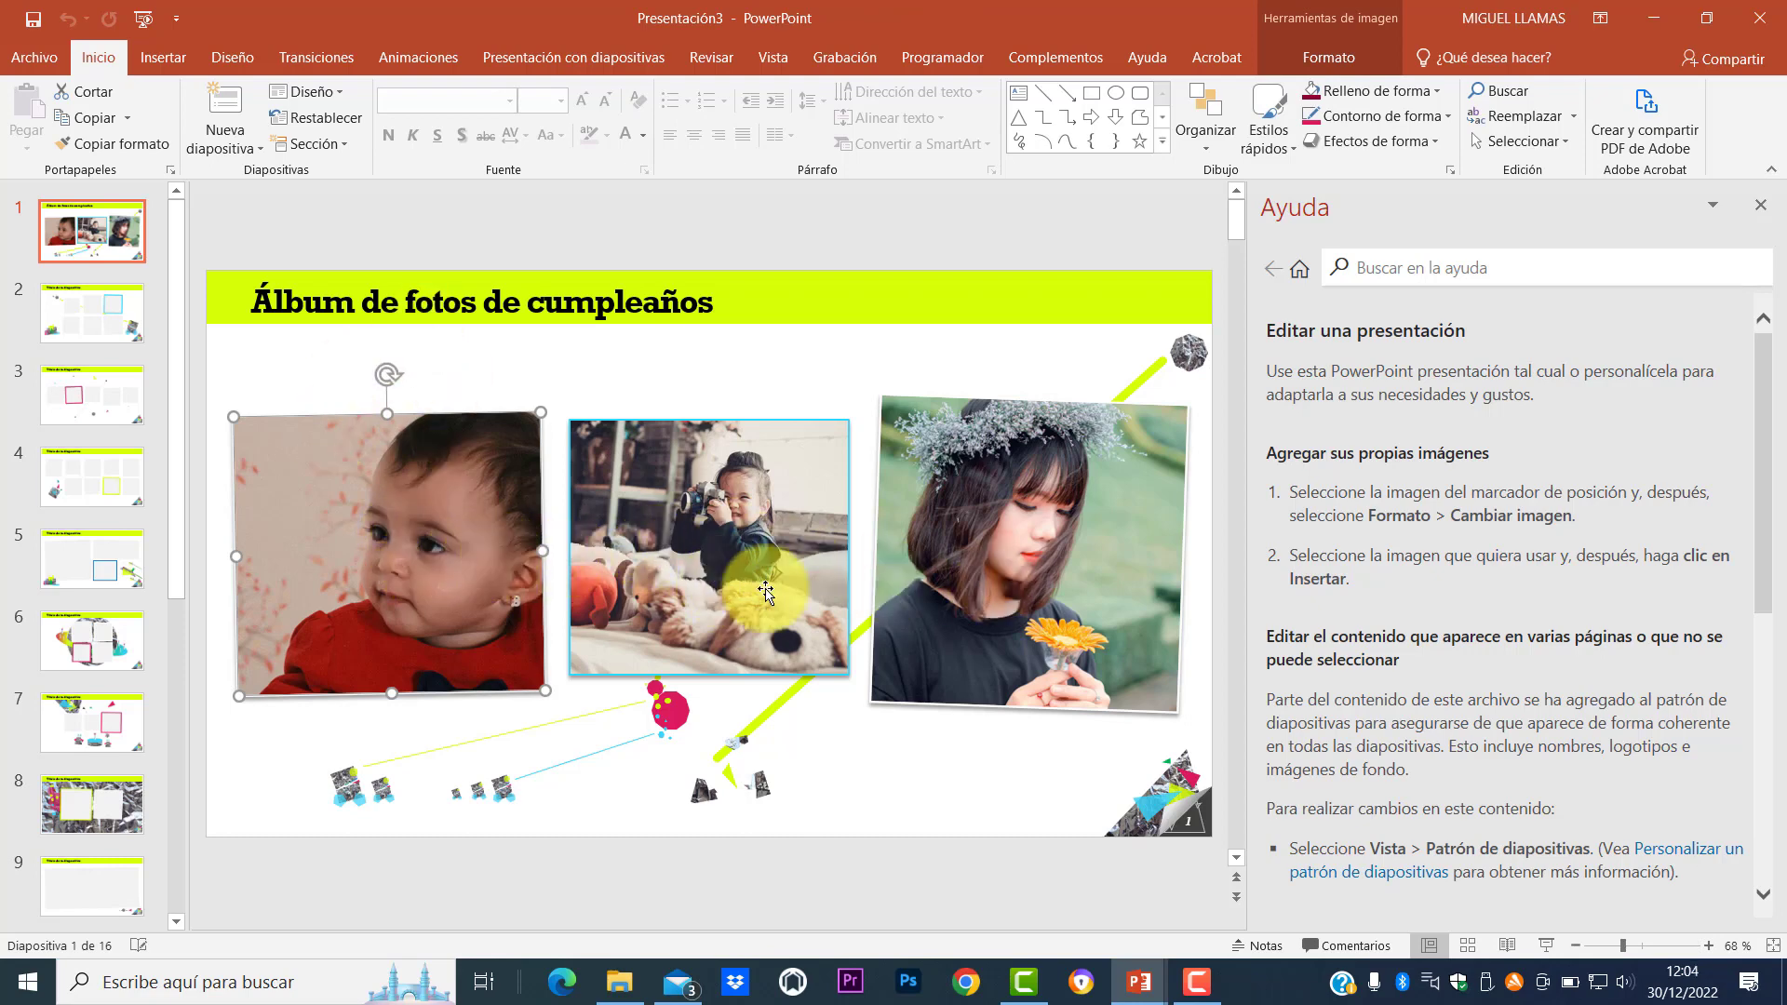
# Step: Browse the template's placeholder slides 2 through 5
pyautogui.click(93, 340)
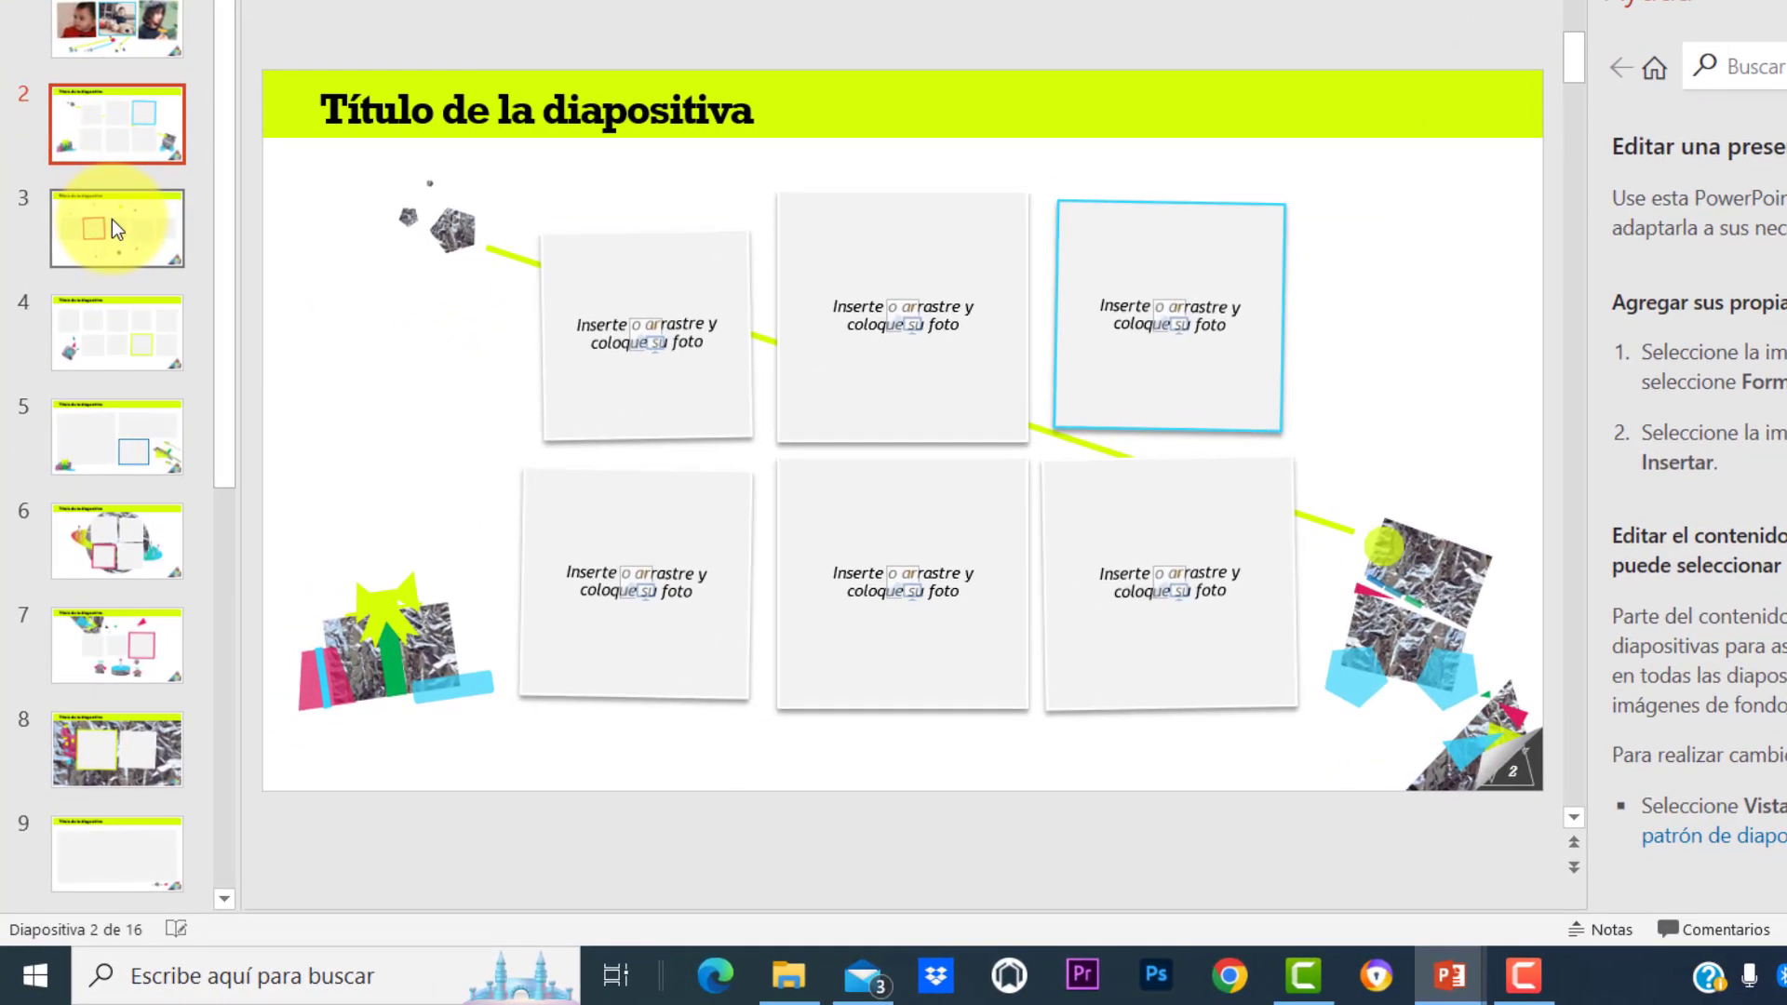
pyautogui.click(112, 220)
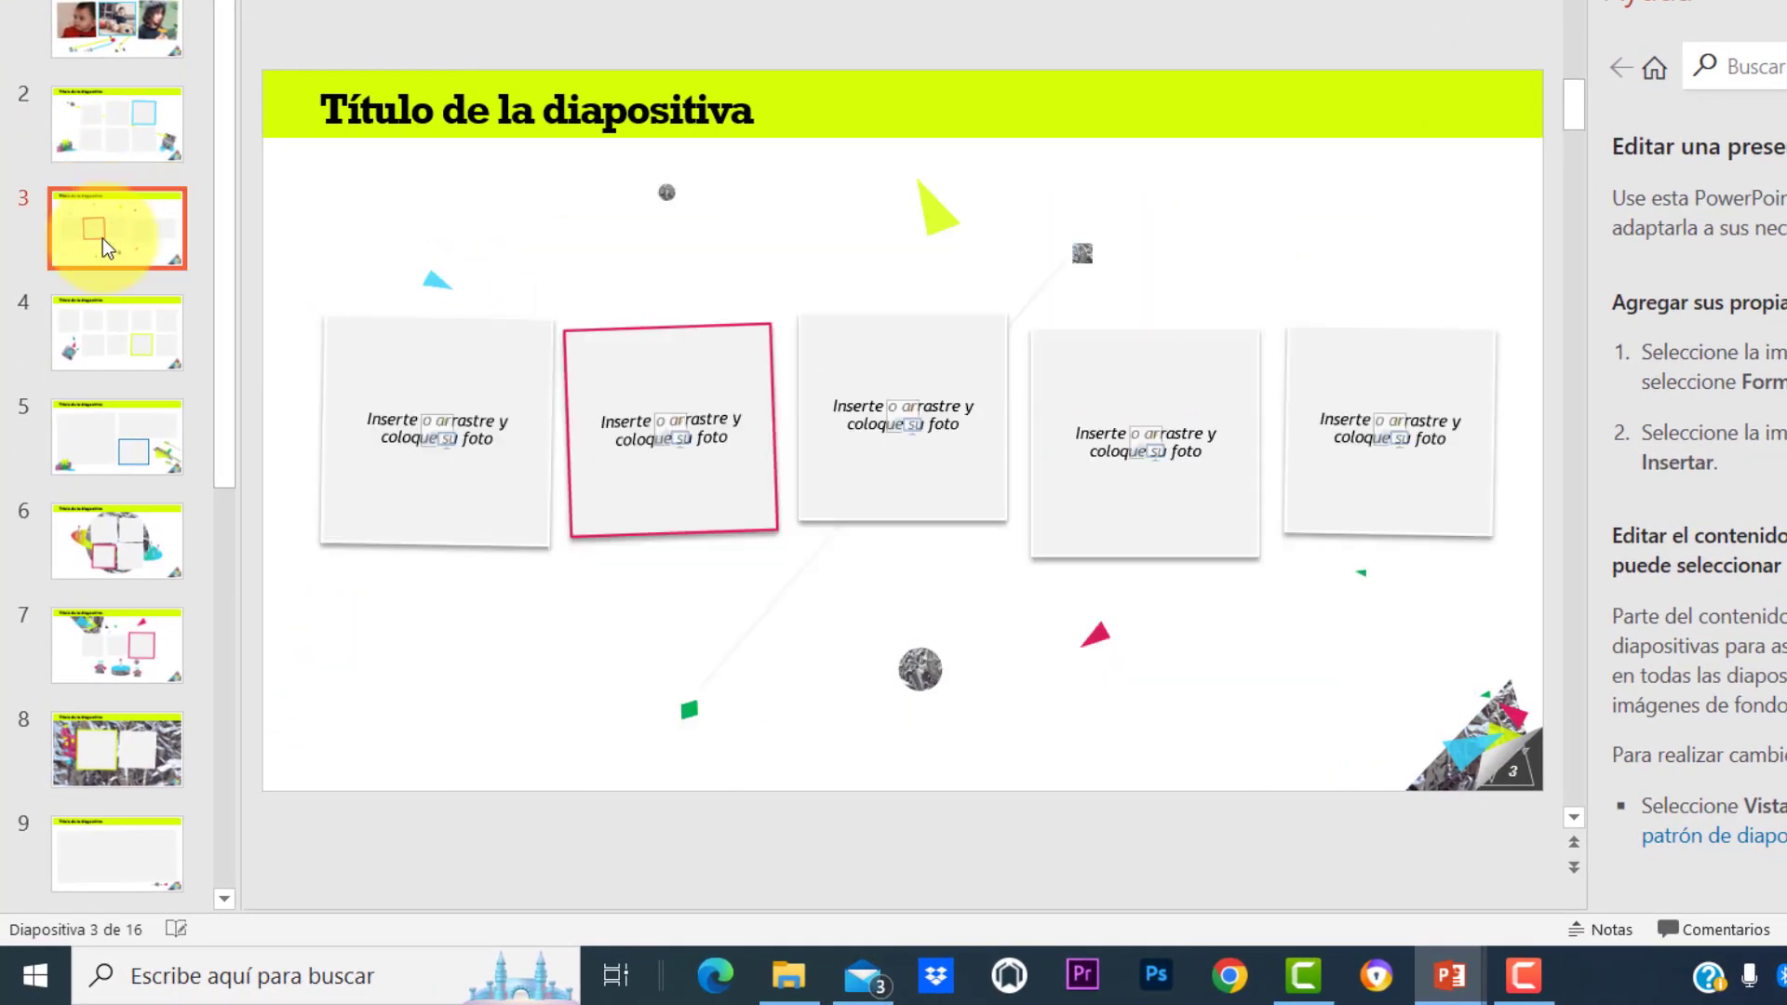
pyautogui.click(103, 333)
pyautogui.click(107, 437)
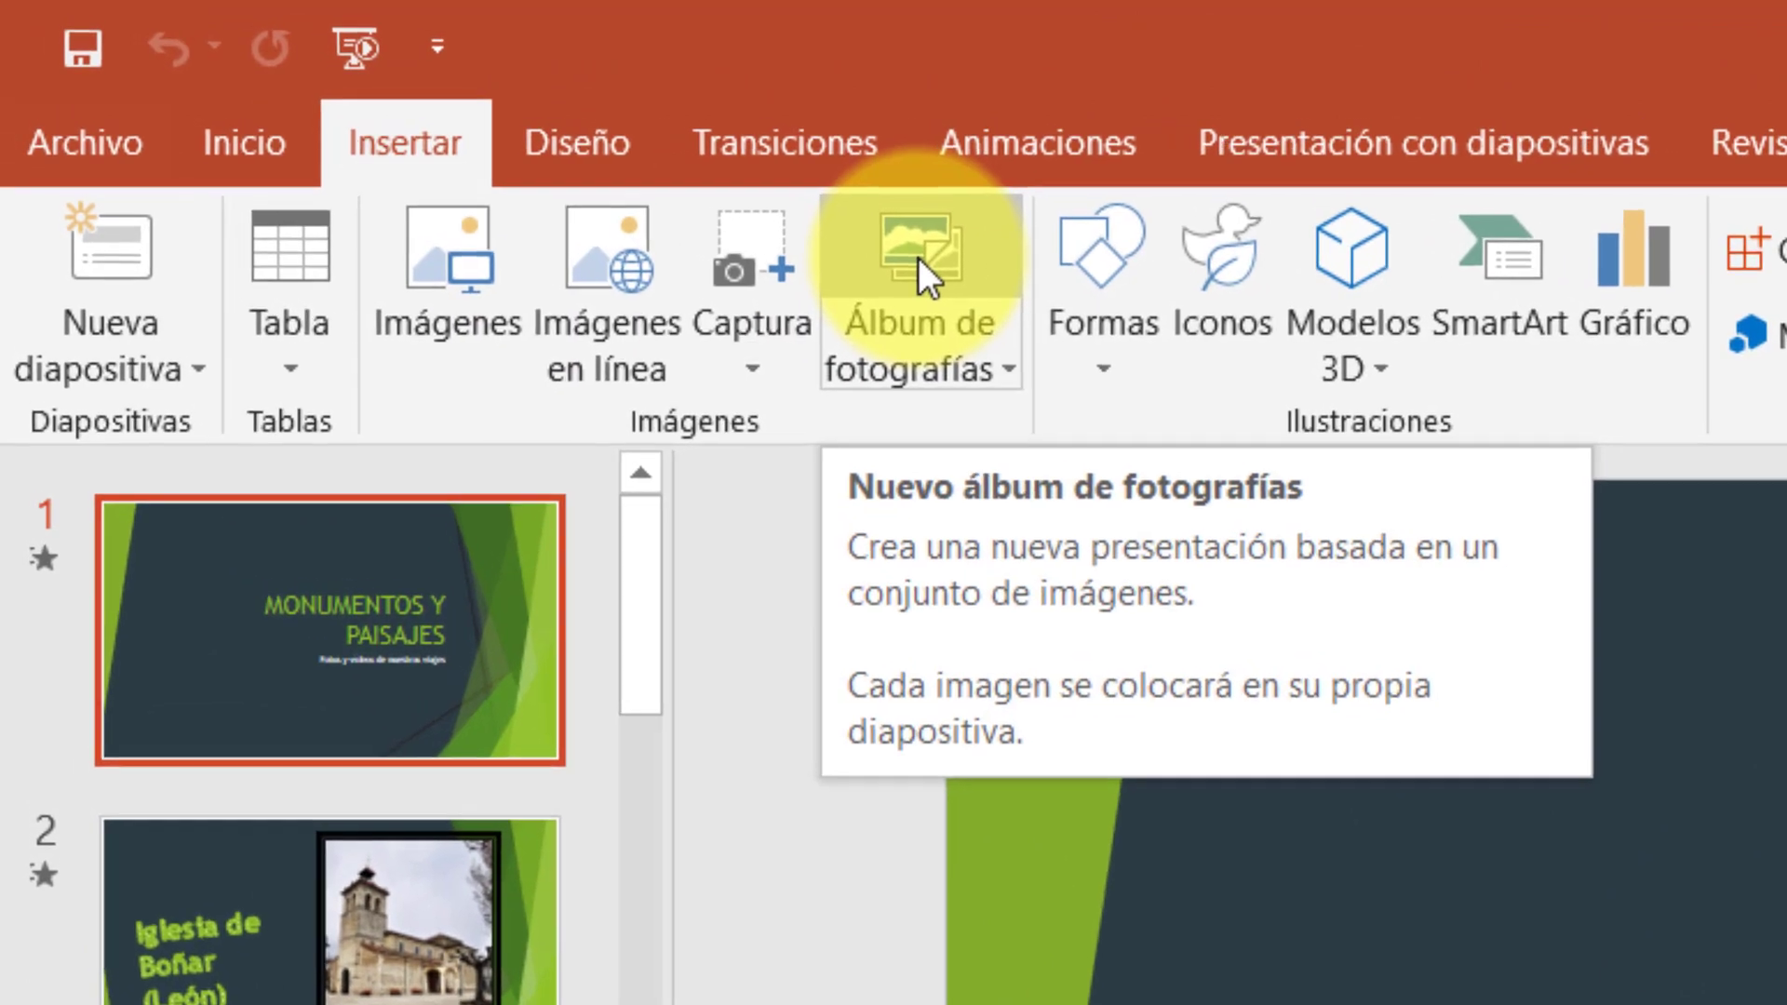
# Step: Start a new photo album and choose to add pictures from file or disk
pyautogui.click(968, 365)
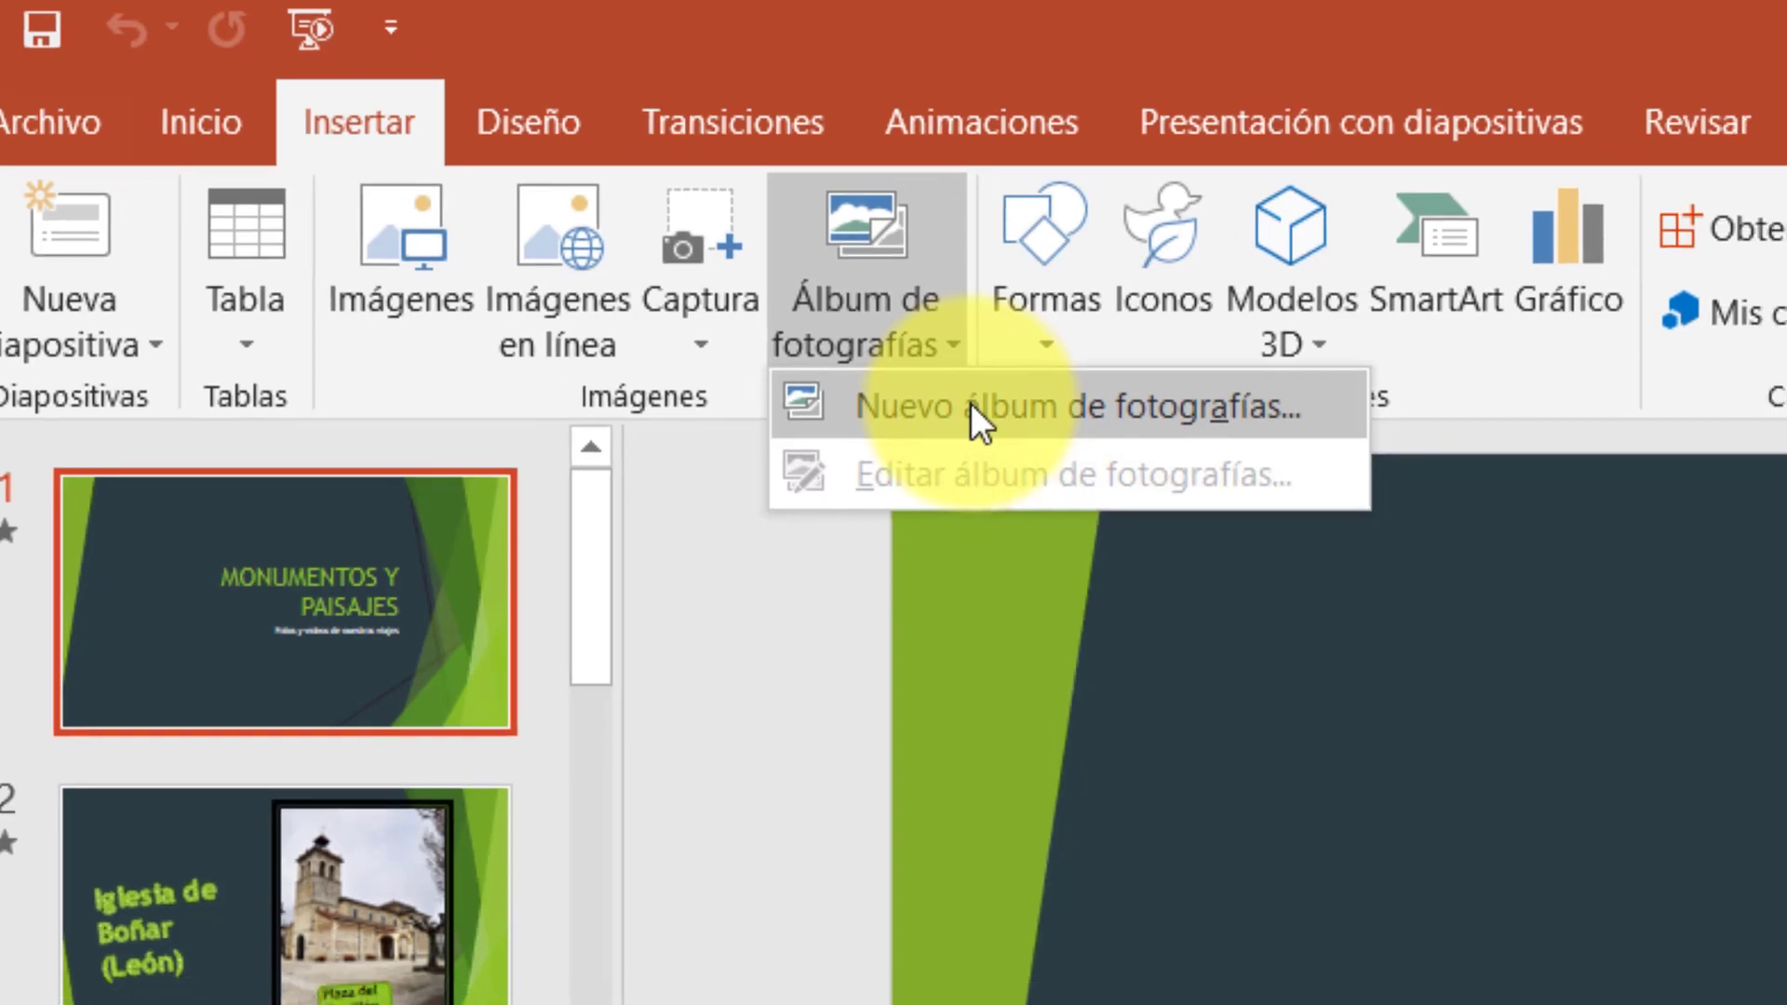
pyautogui.click(1028, 431)
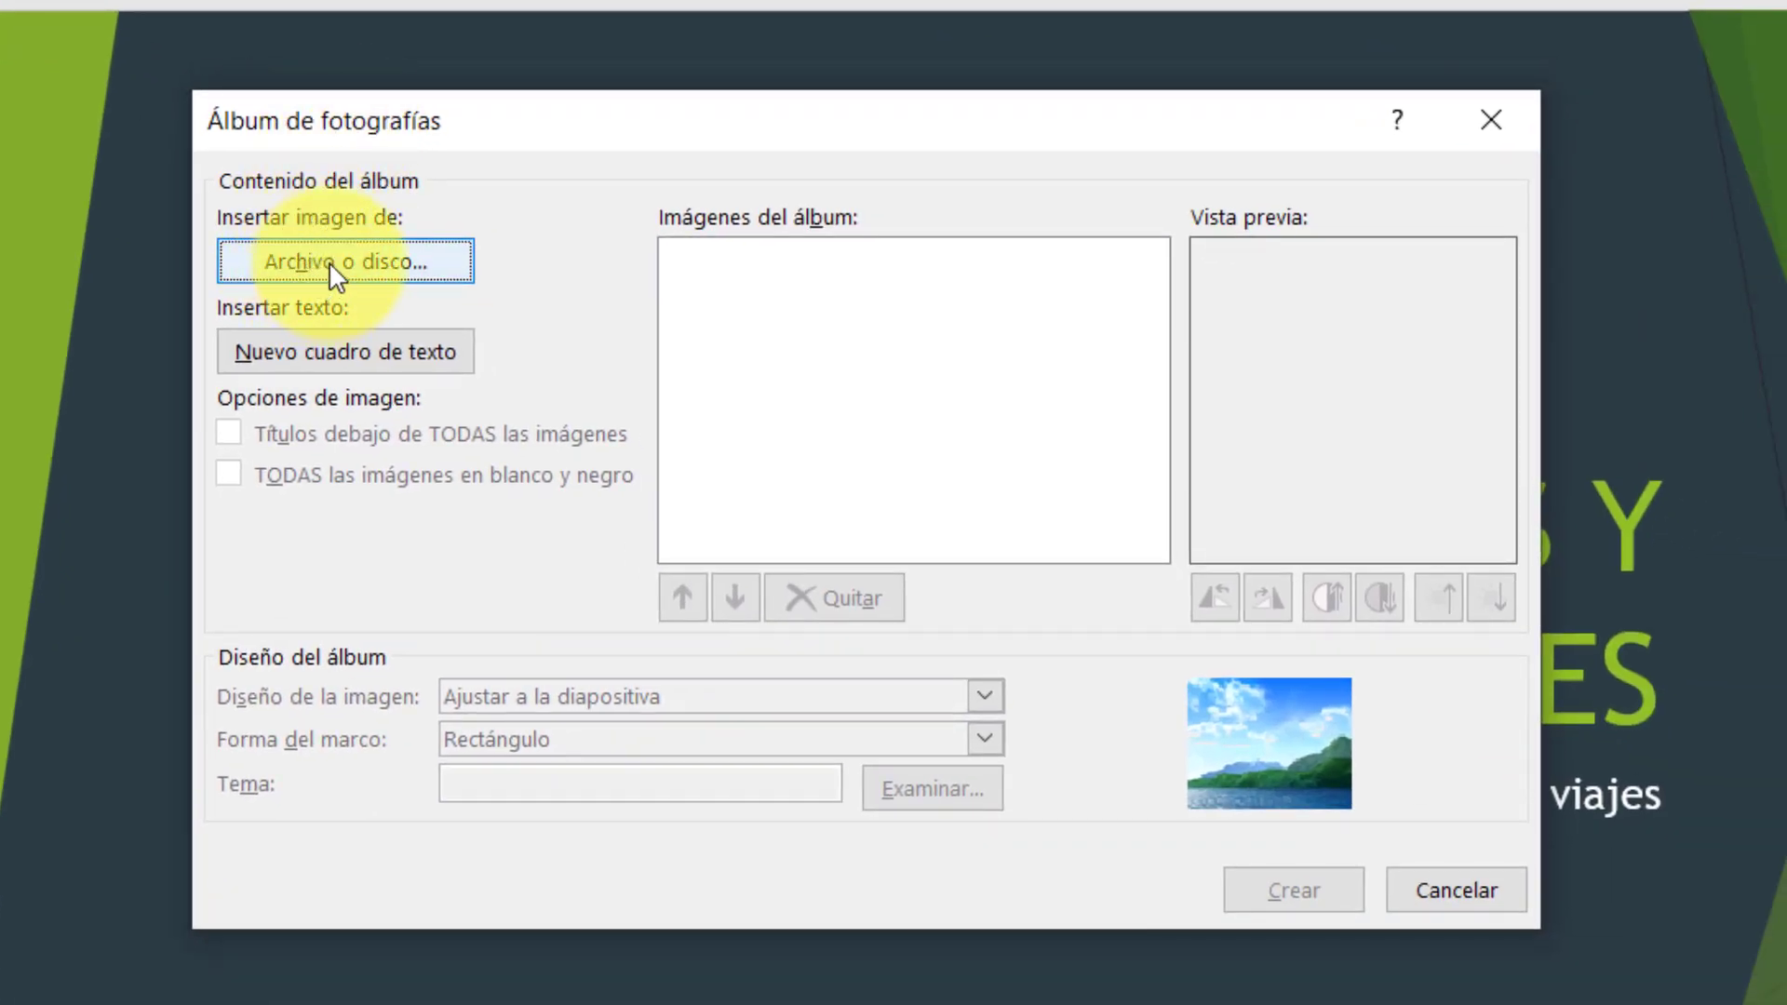
pyautogui.click(328, 259)
pyautogui.moveTo(518, 652); pyautogui.dragTo(502, 819)
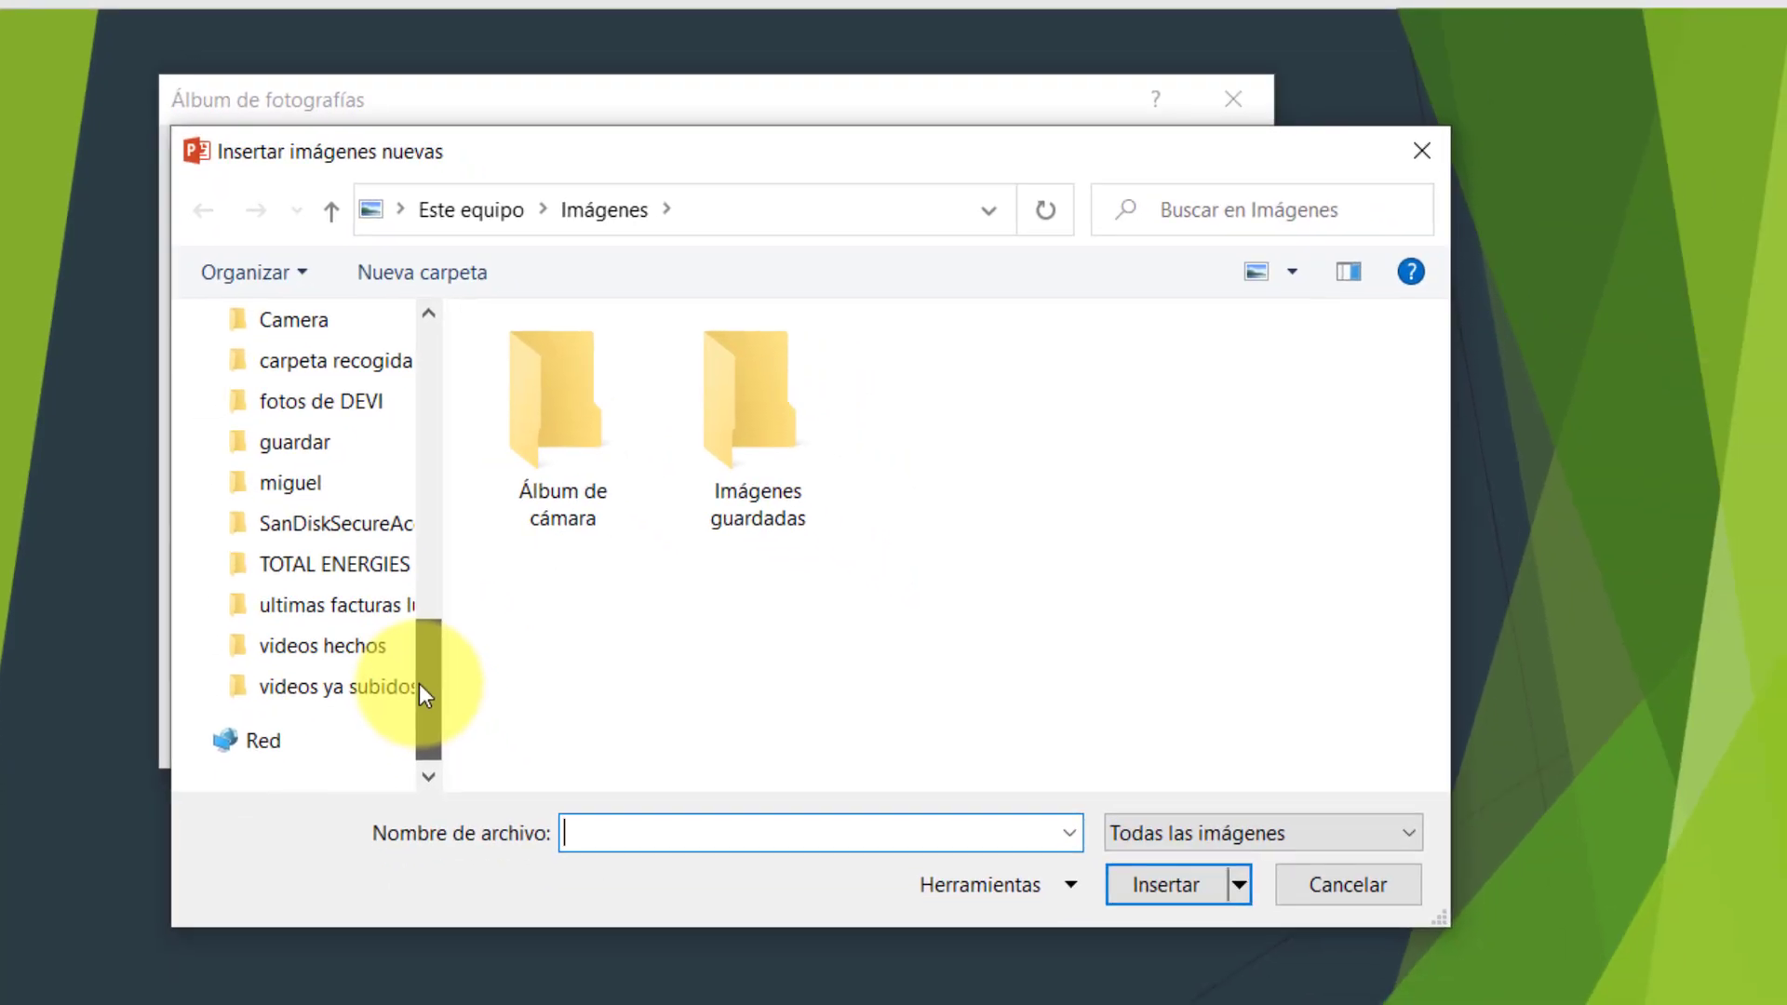
pyautogui.moveTo(419, 683)
pyautogui.mouseDown()
pyautogui.moveTo(428, 638)
pyautogui.moveTo(428, 667)
pyautogui.mouseUp()
# Step: Insert all photos from Camera > Ruta en CIÑERA DE GORDON into the album
pyautogui.click(293, 360)
pyautogui.scroll(-5, 624, 679)
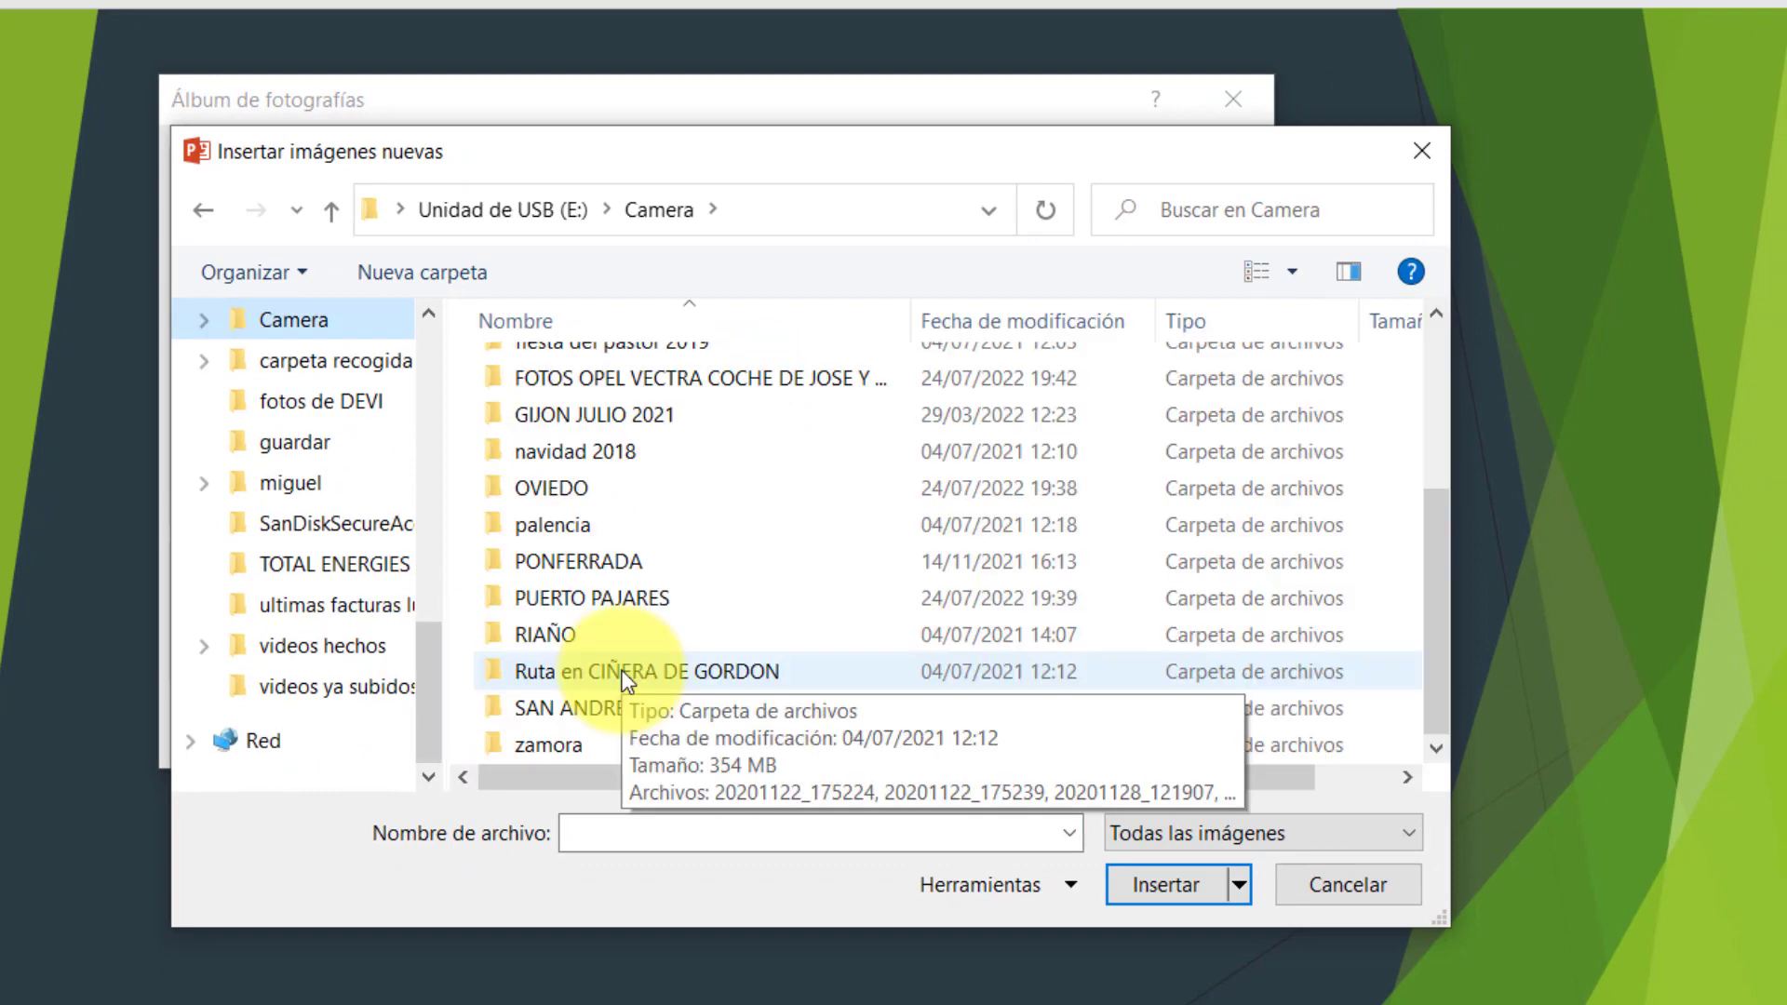
pyautogui.doubleClick(624, 675)
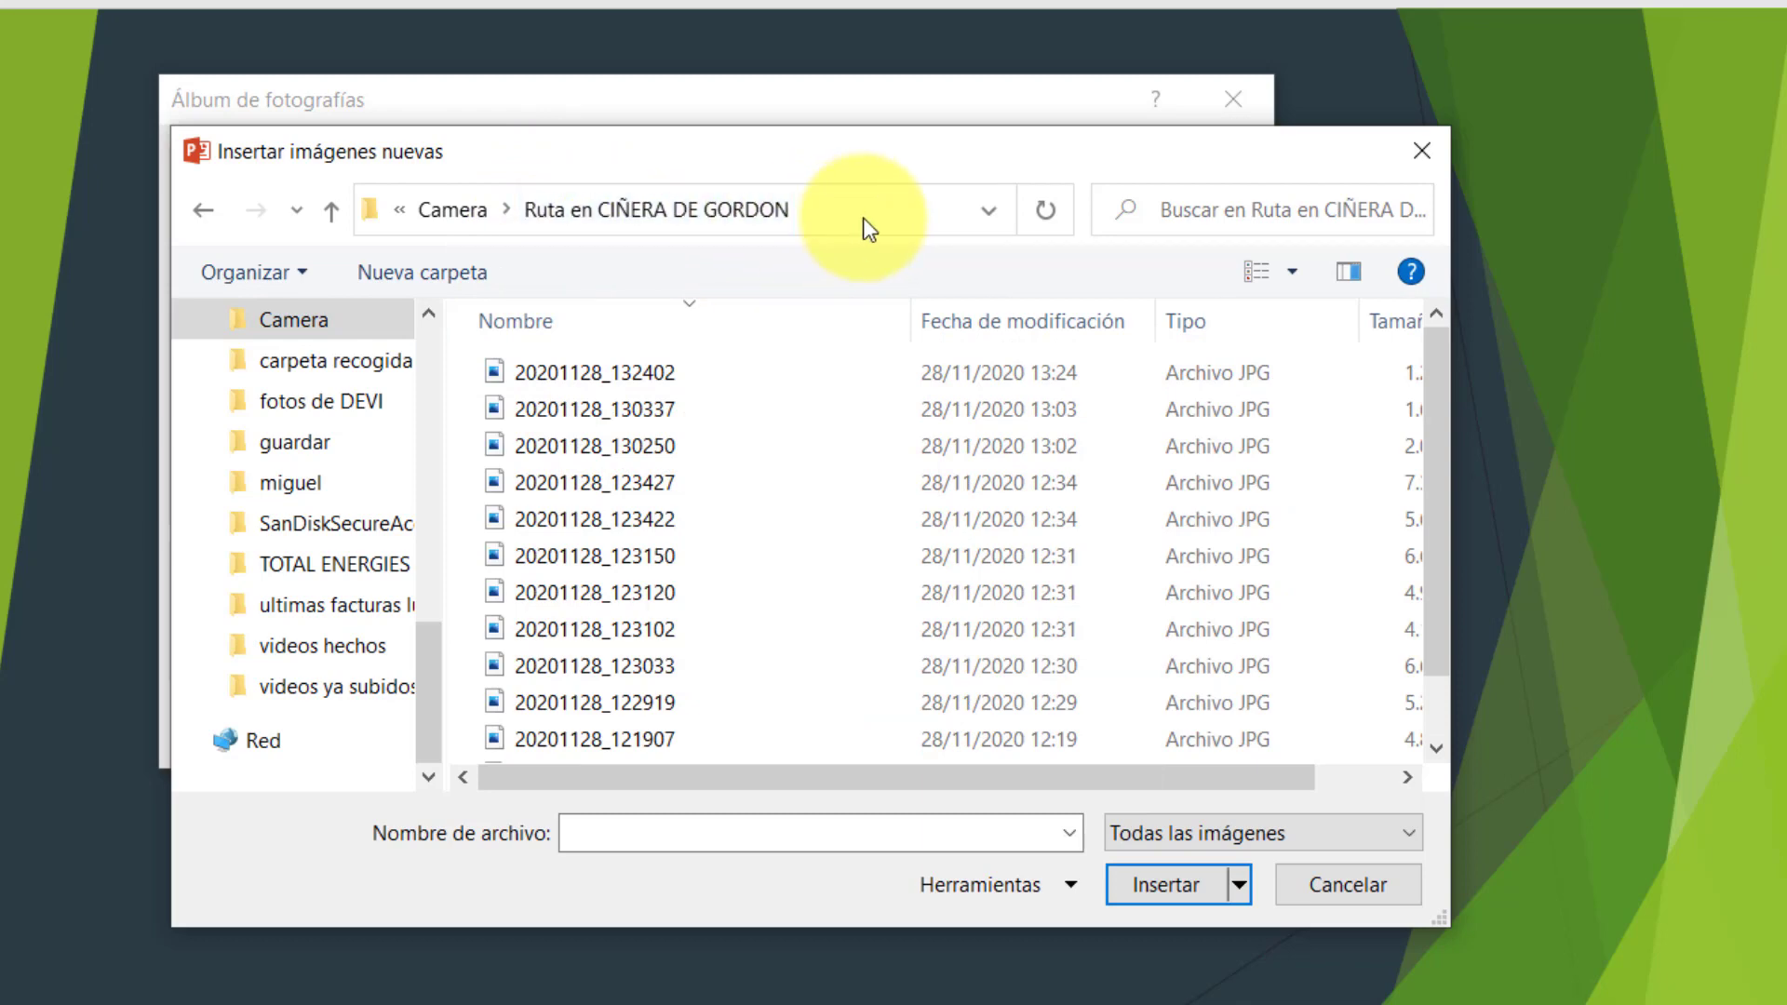
pyautogui.click(534, 370)
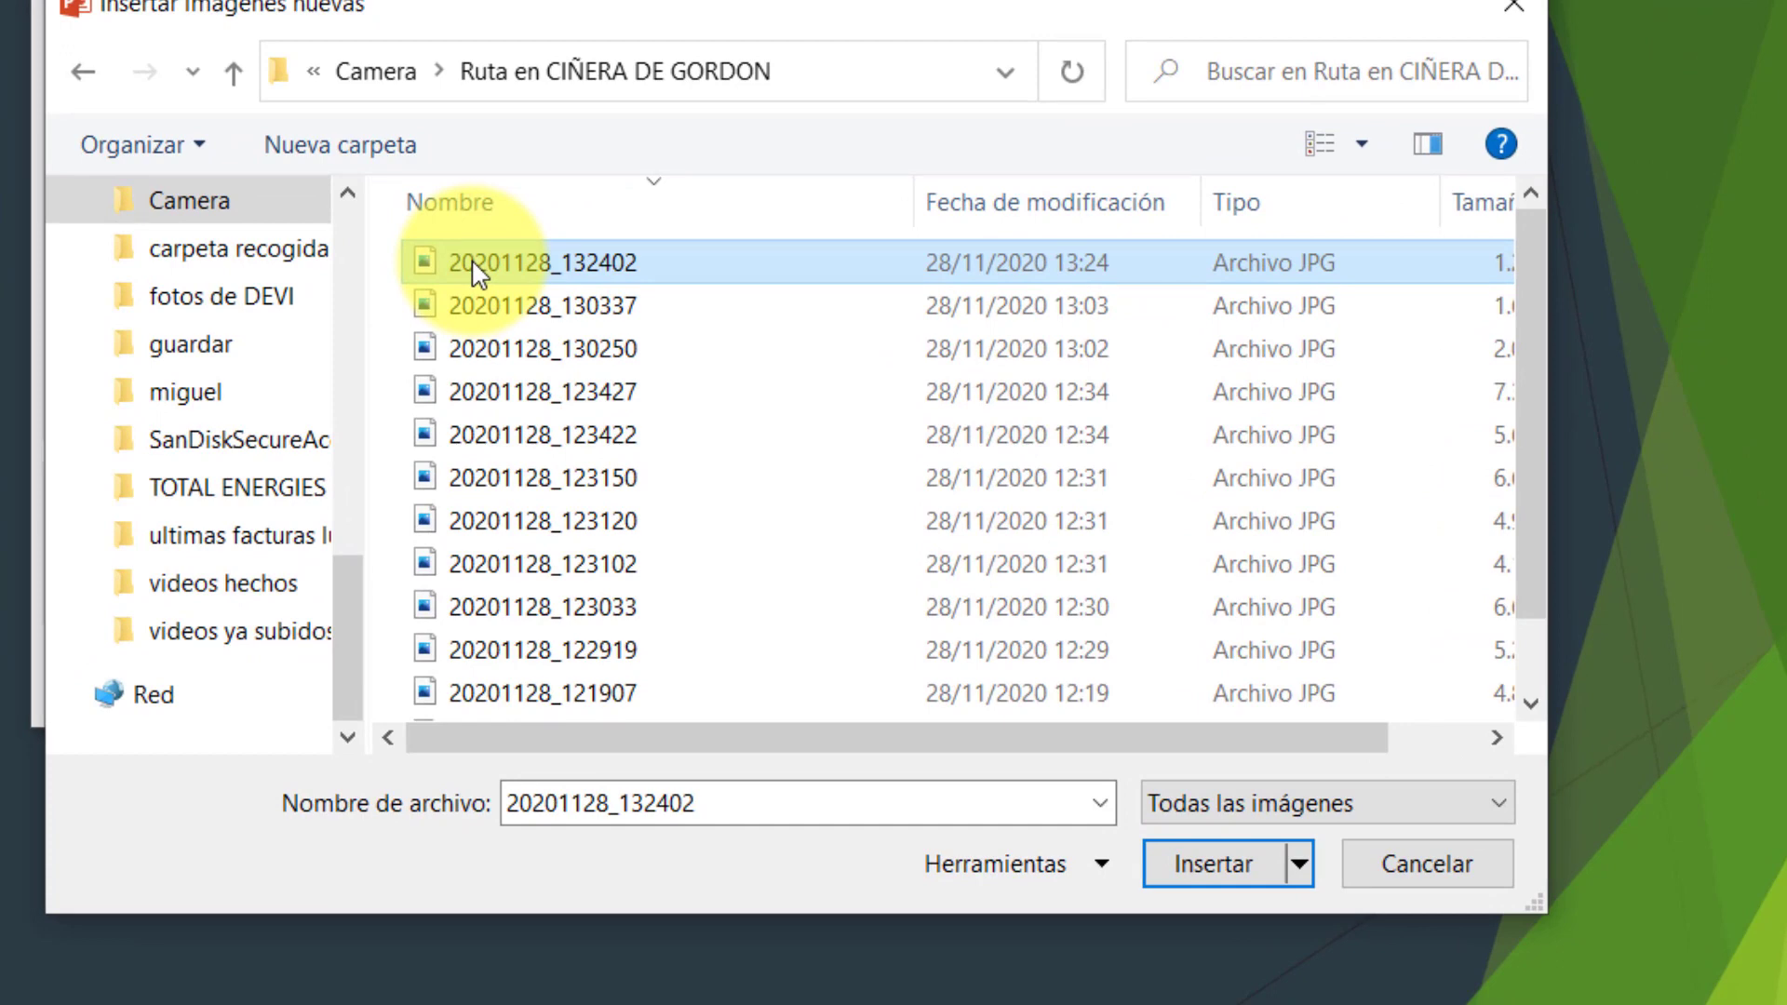
pyautogui.hotkey('ctrl', 'a')
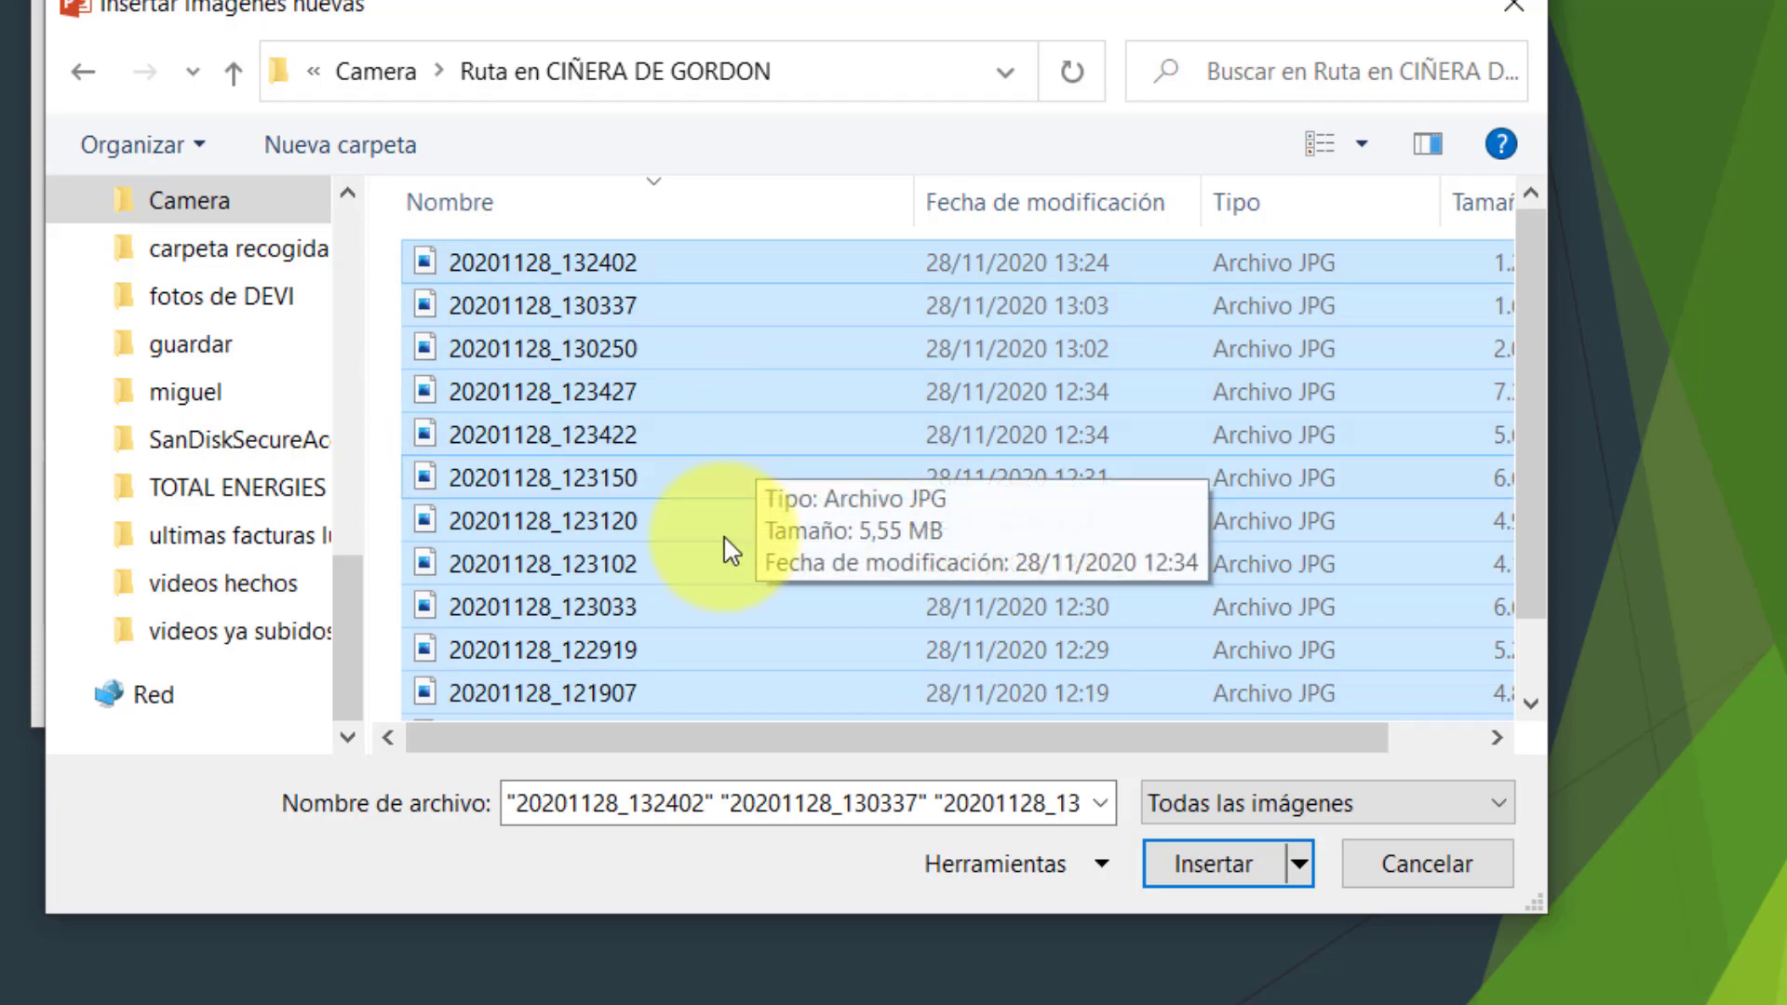
pyautogui.click(1237, 868)
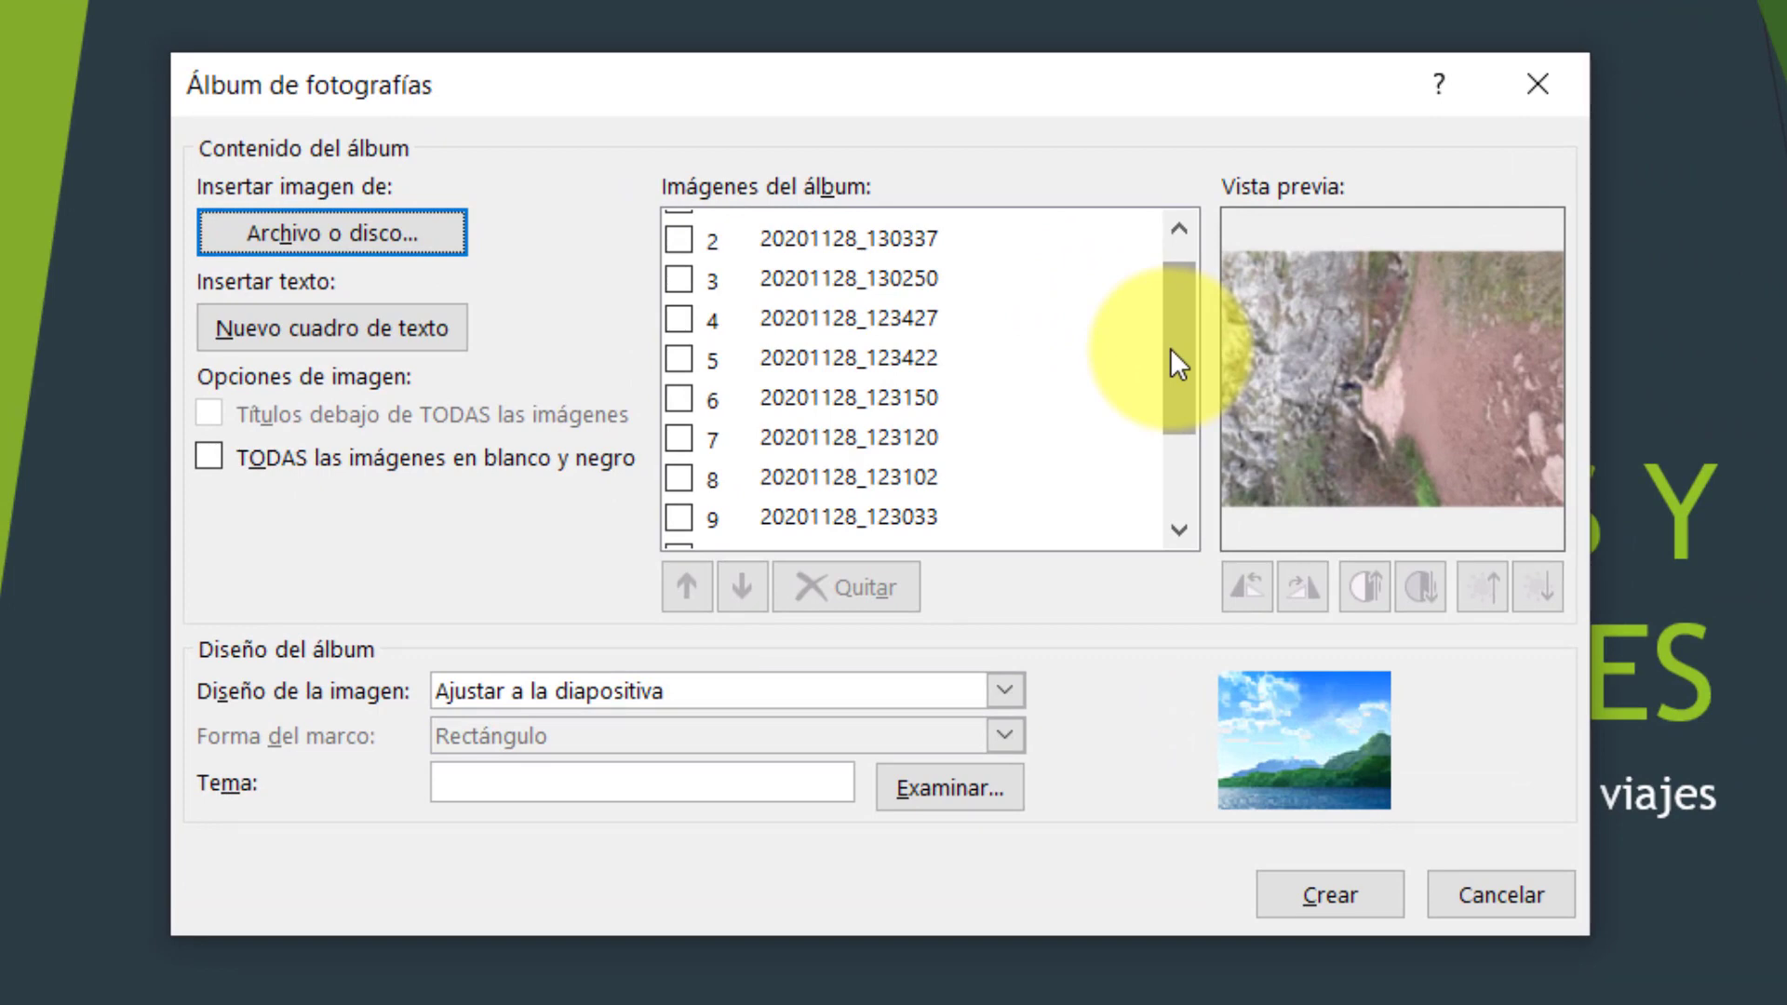
# Step: Rotate album photos 4 and 5, then preview down to the thirteenth photo
pyautogui.moveTo(1169, 348); pyautogui.dragTo(1186, 278)
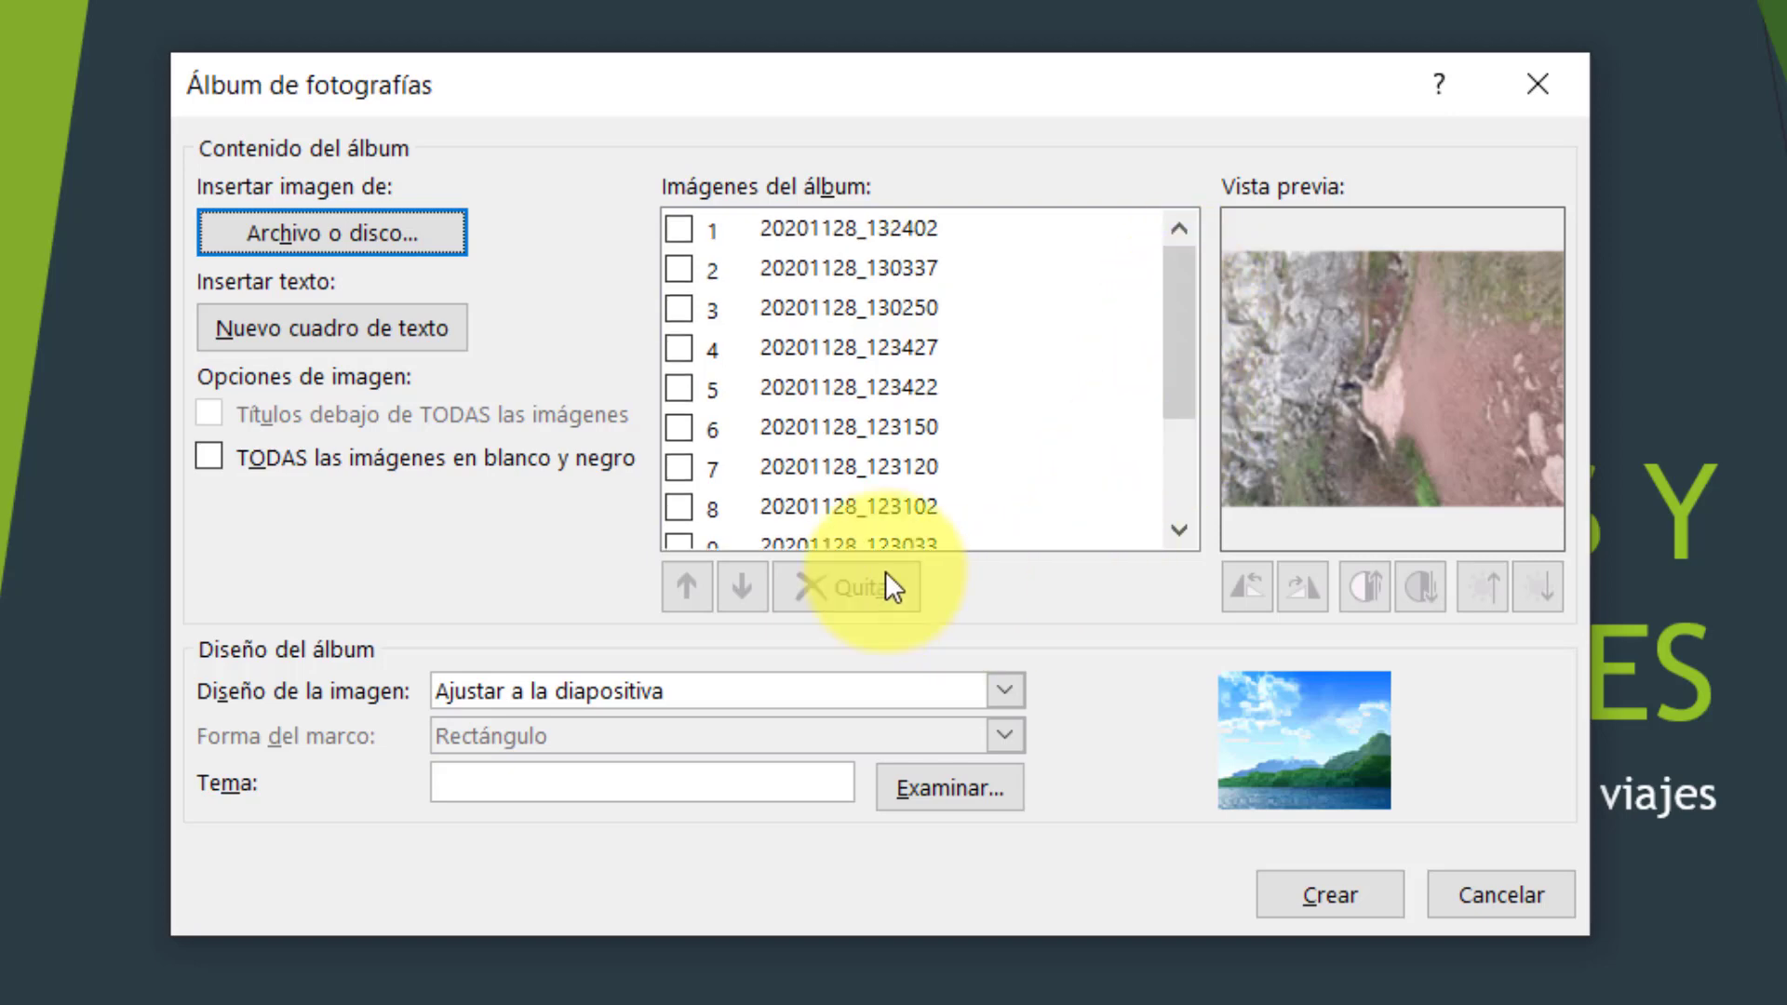
pyautogui.click(679, 349)
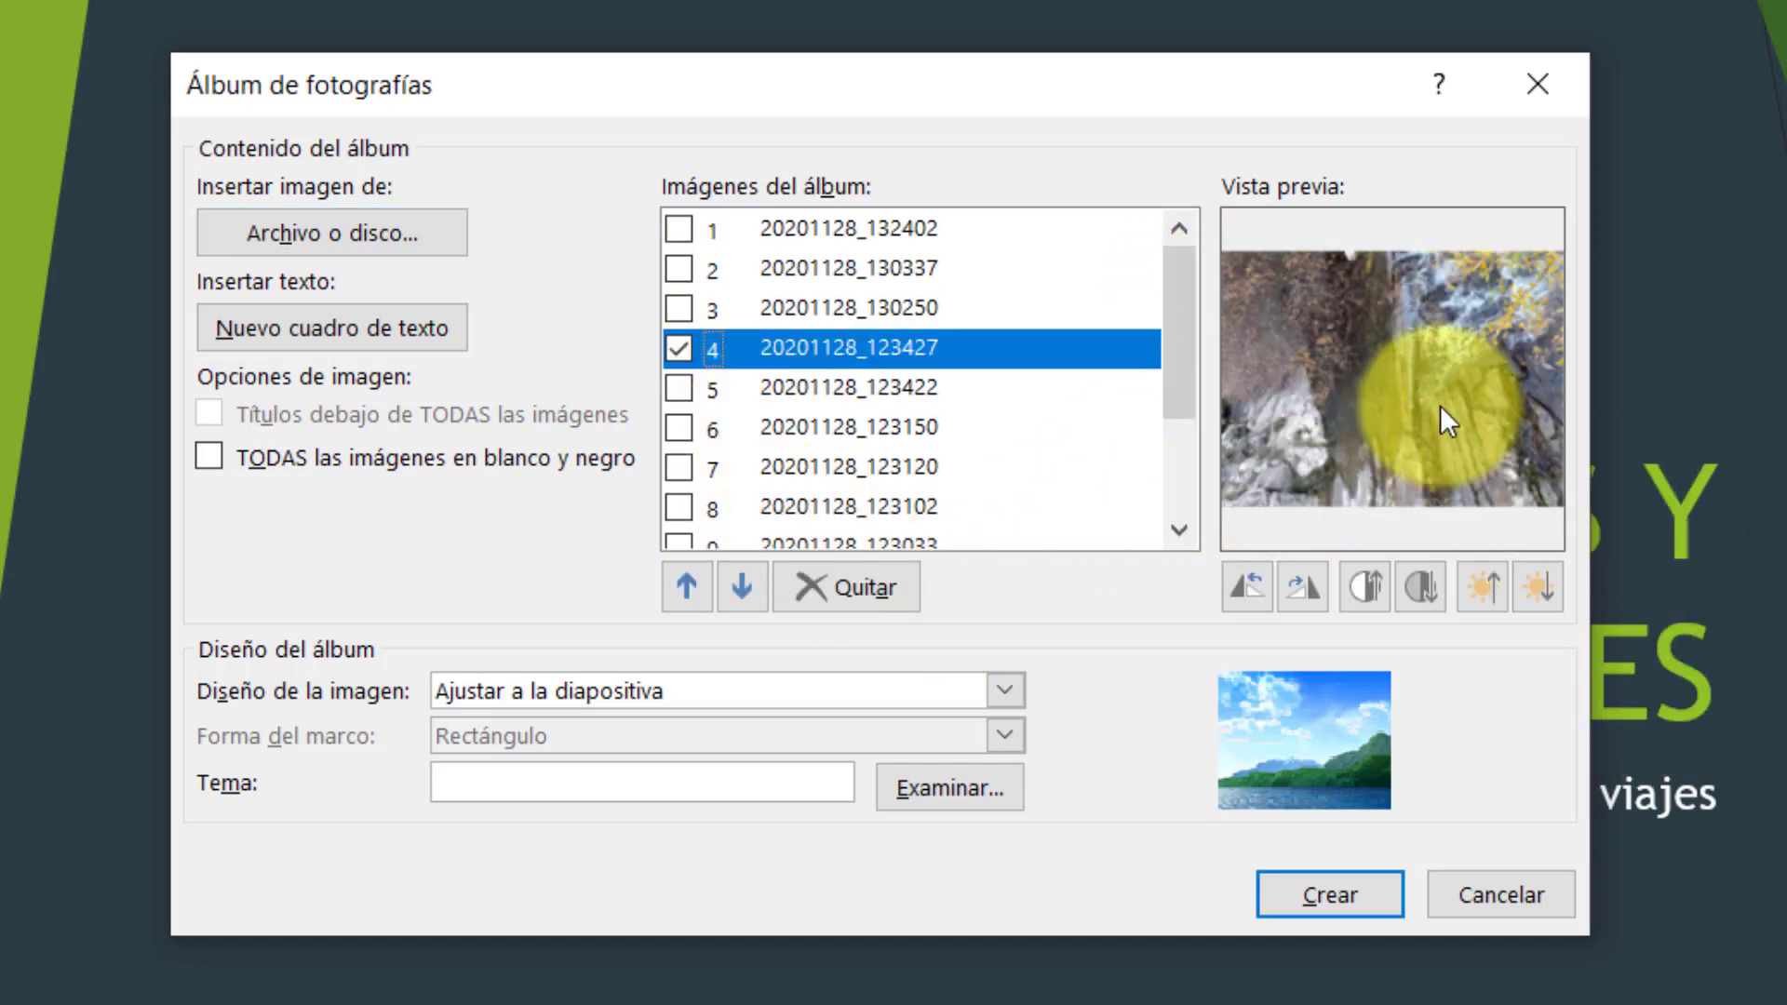
pyautogui.click(1313, 583)
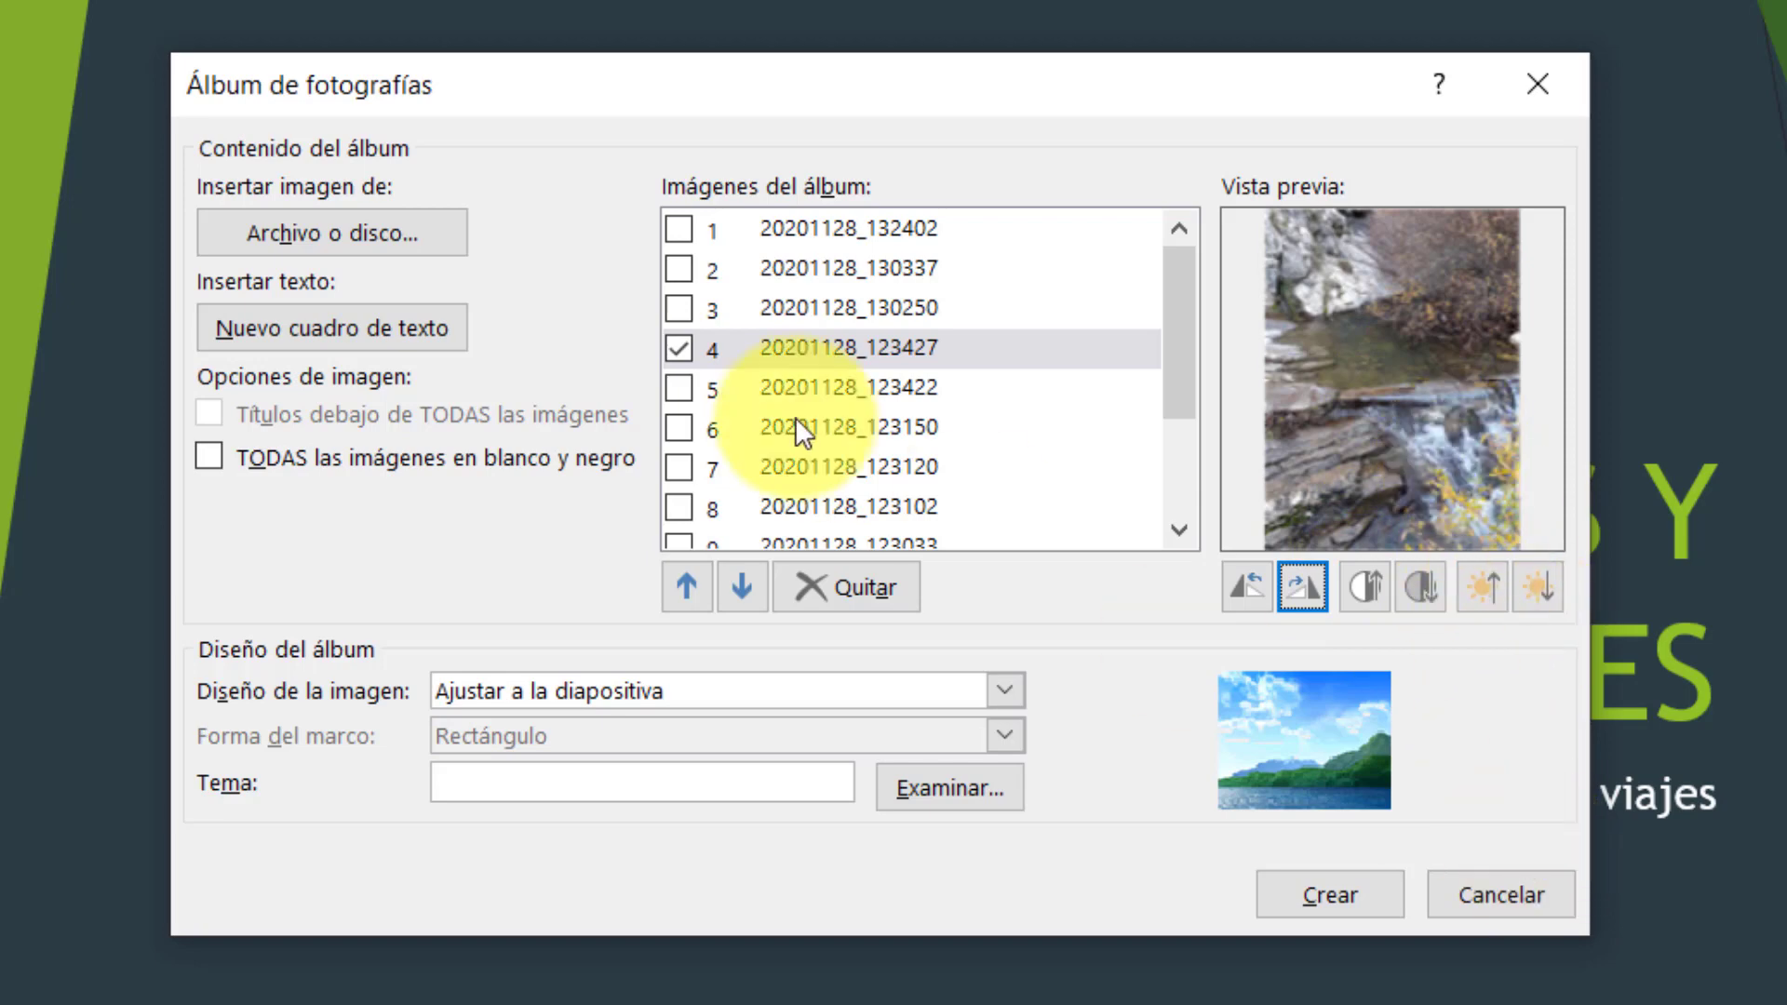
pyautogui.click(676, 348)
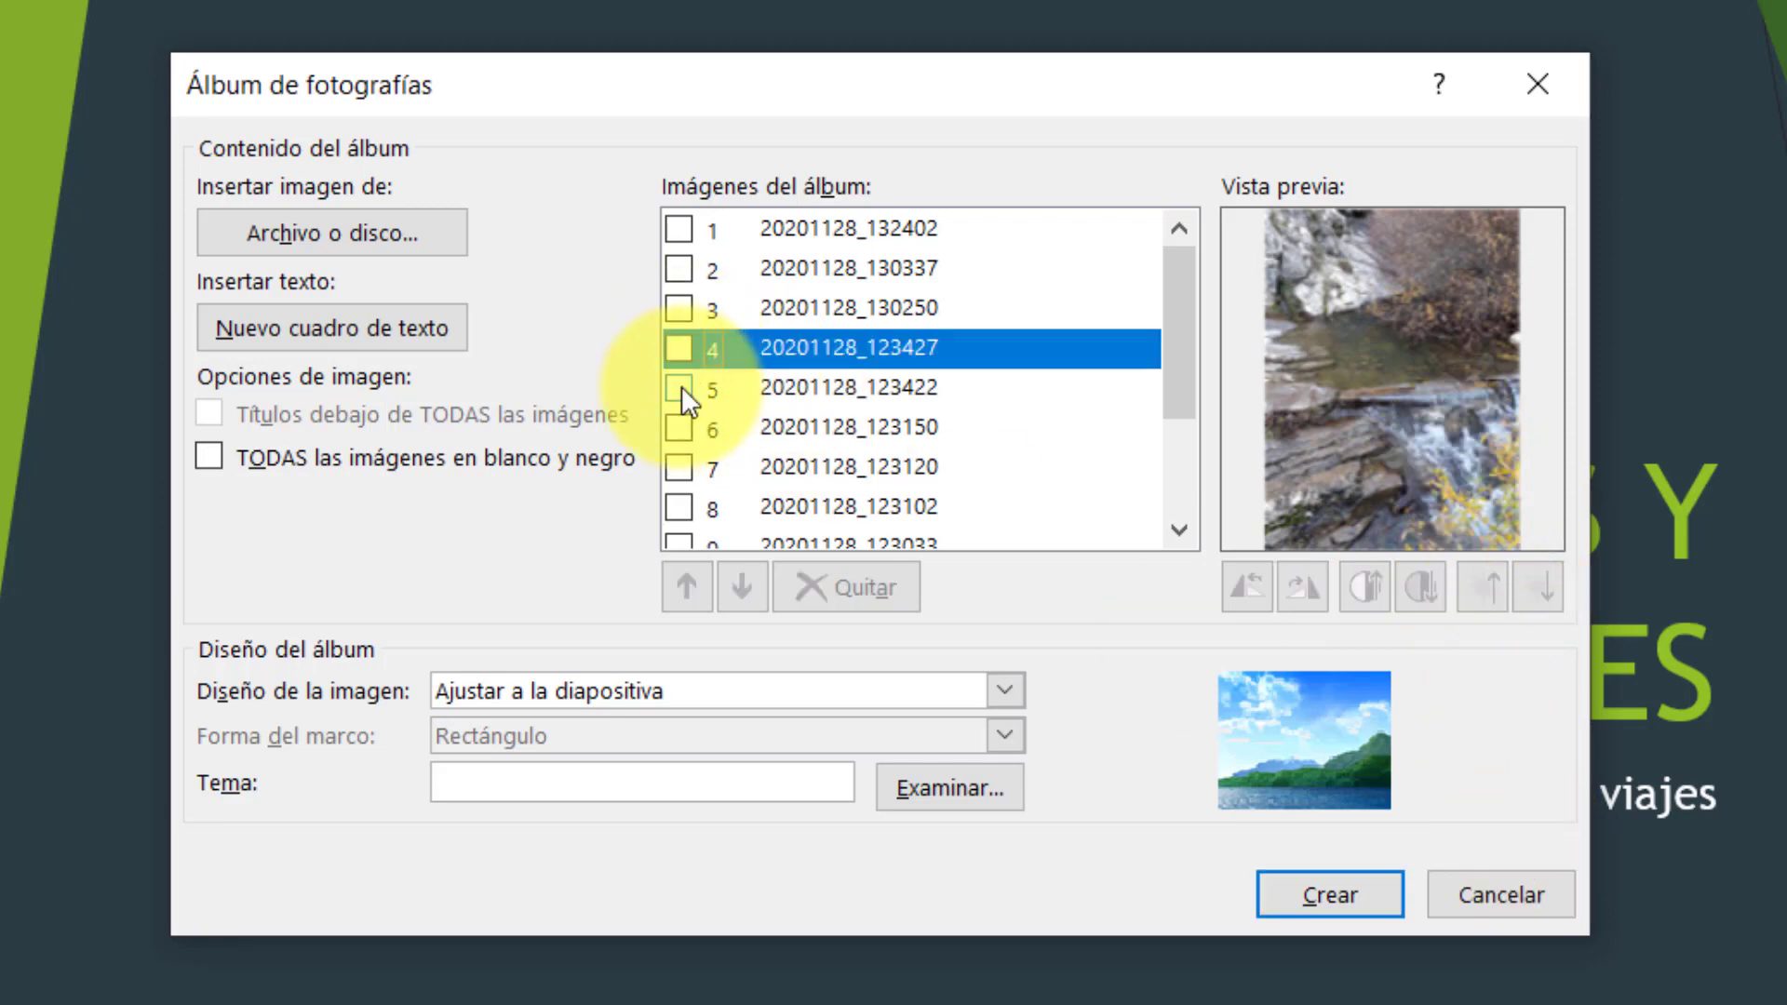
pyautogui.click(679, 387)
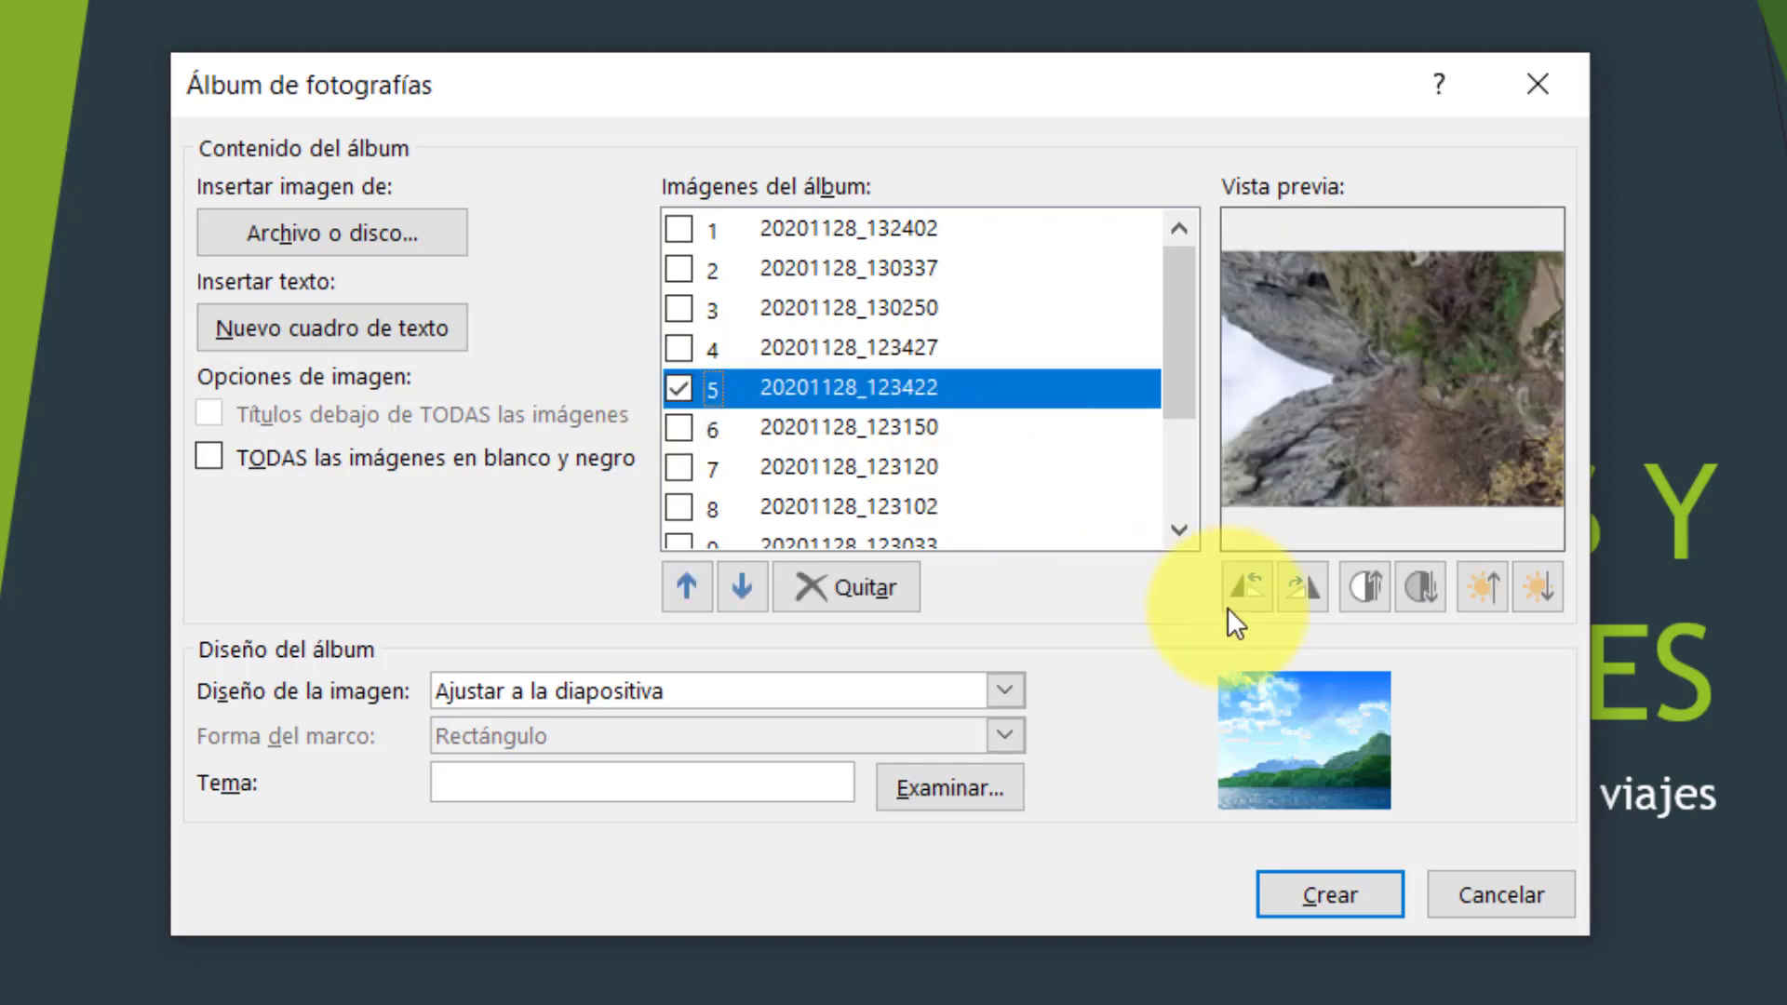
pyautogui.click(1303, 587)
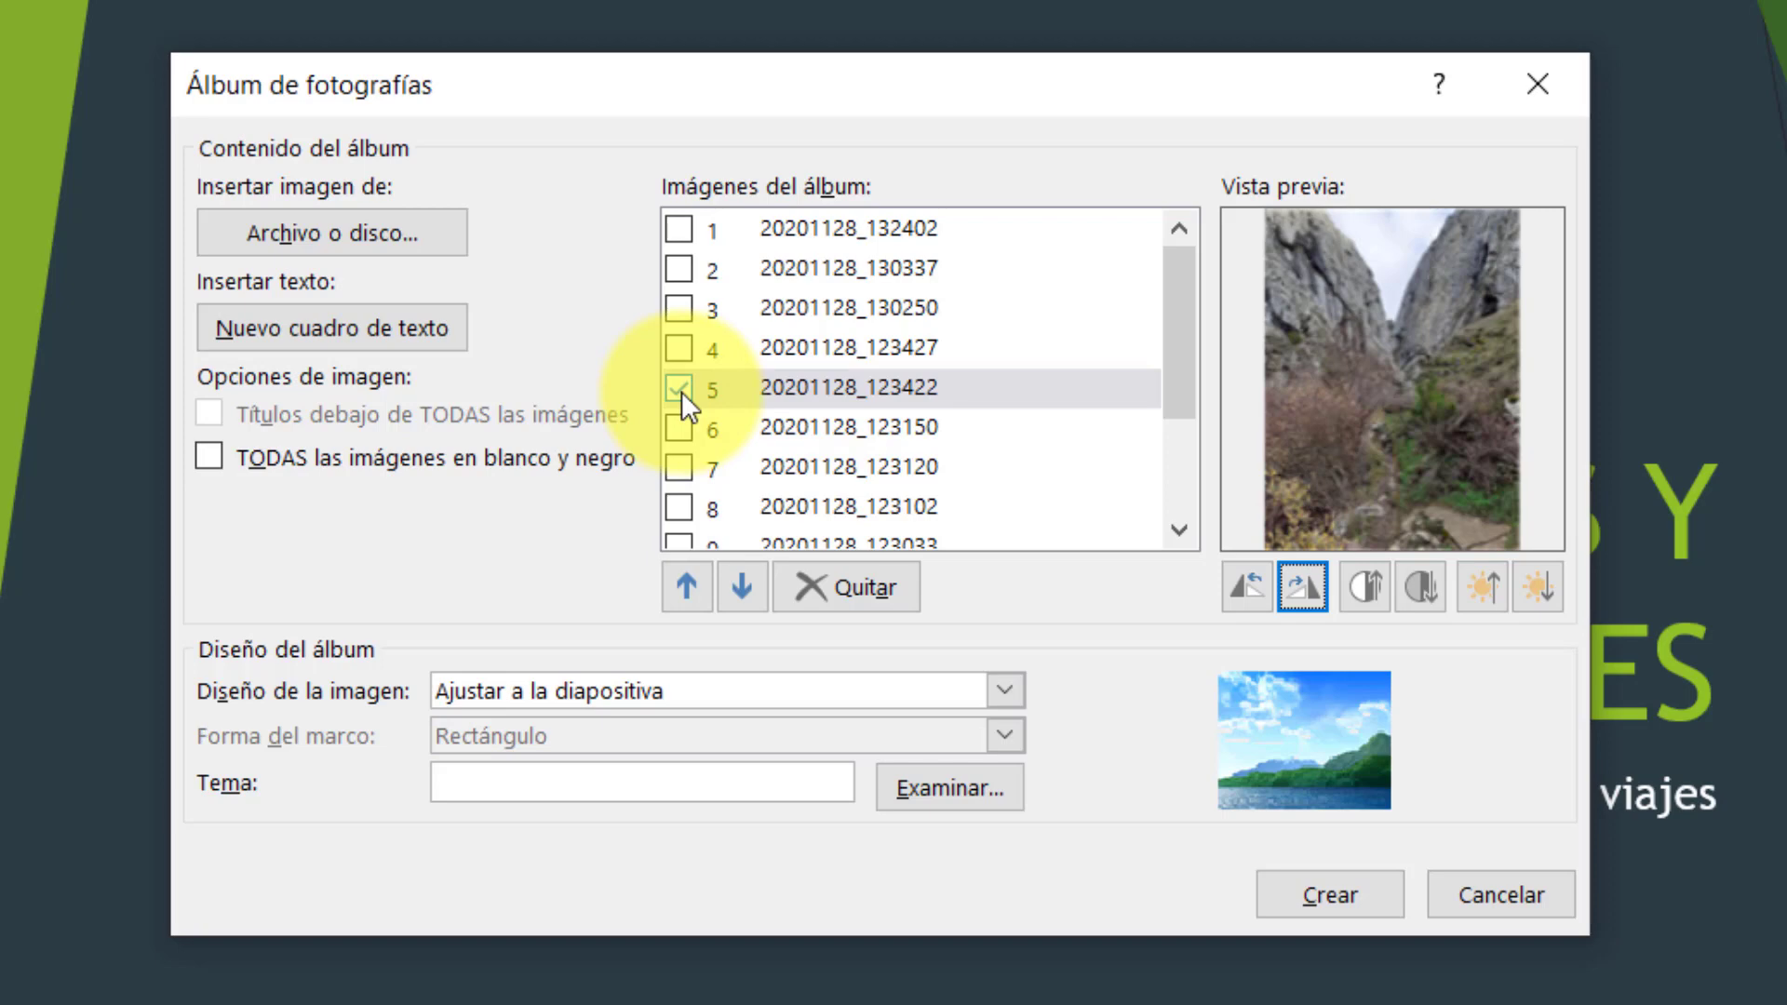
pyautogui.click(681, 391)
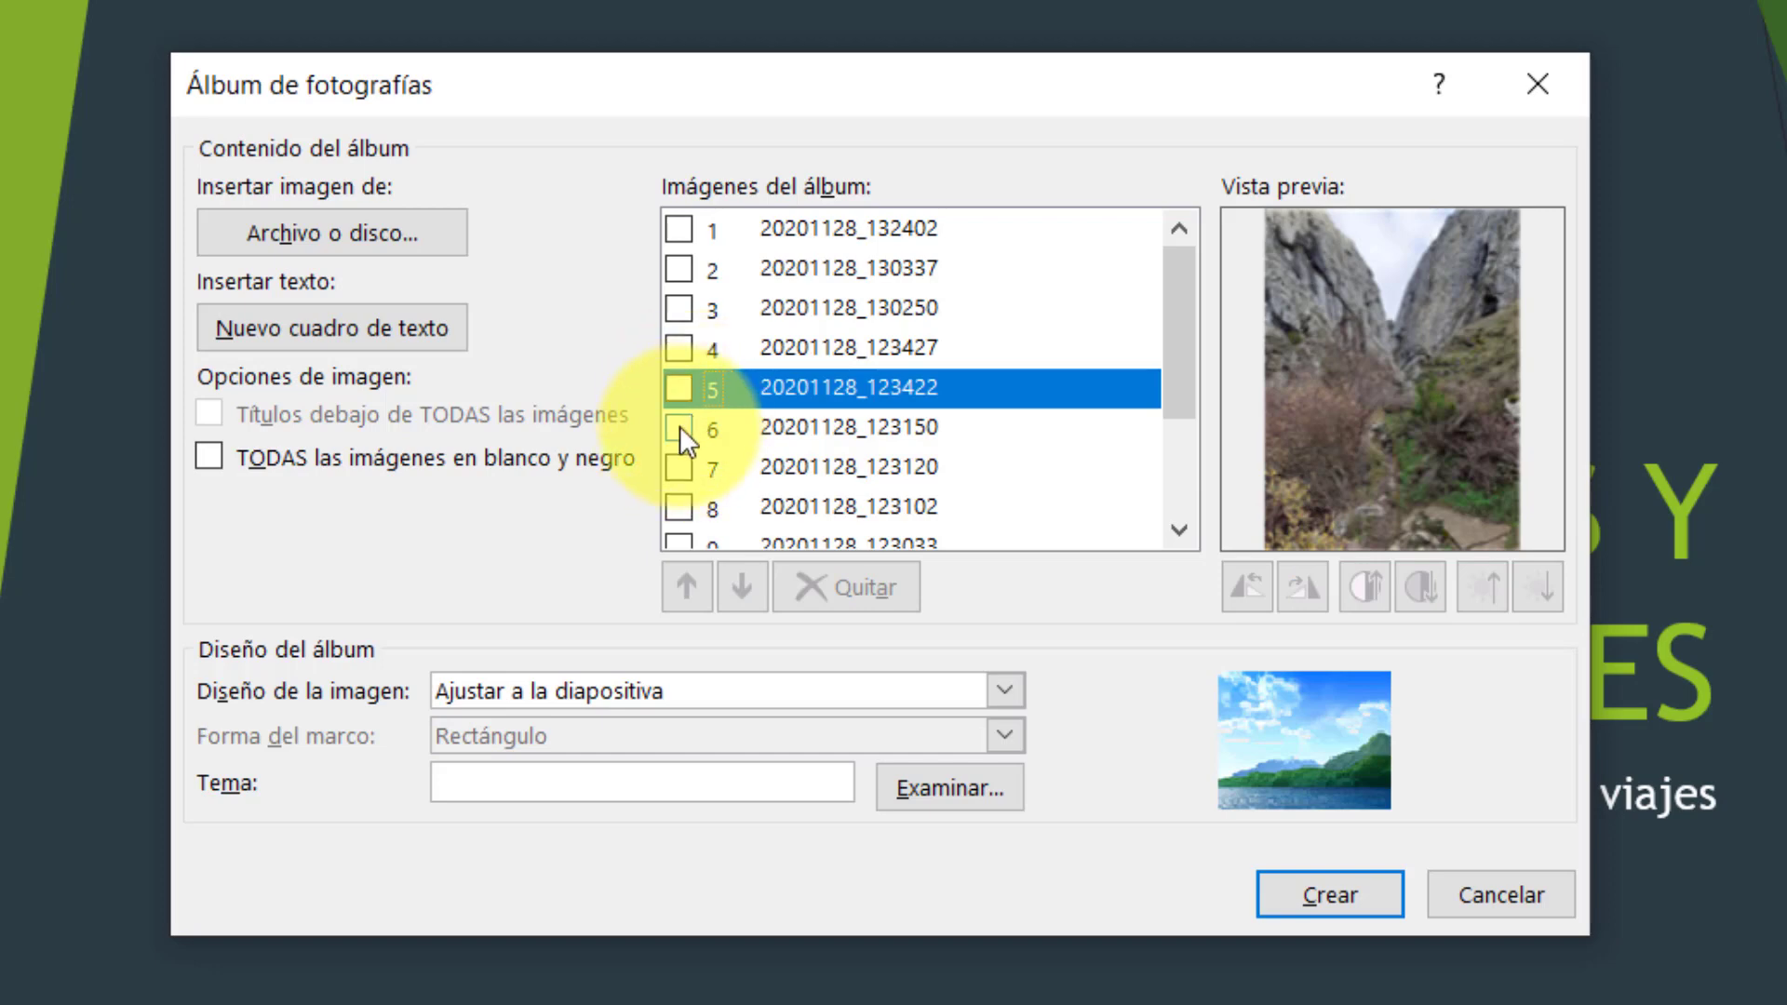
pyautogui.press('End')
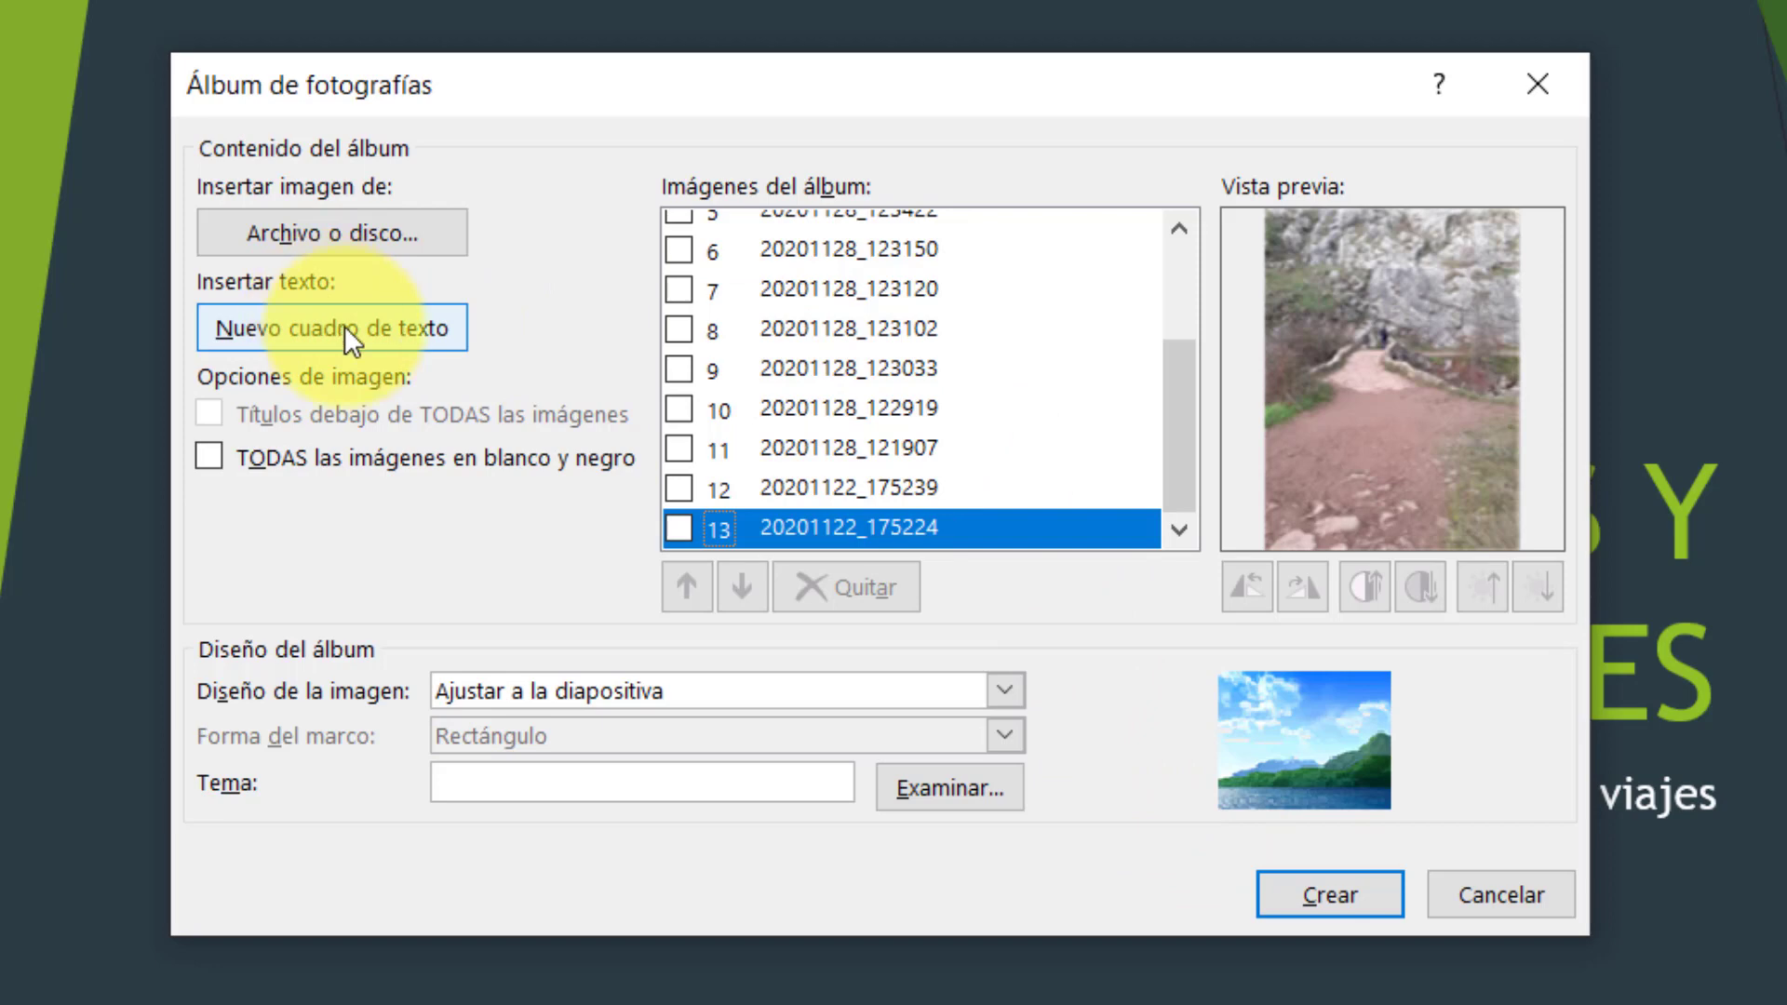
# Step: Add two text boxes to the album list as items 14 and 15
pyautogui.click(344, 326)
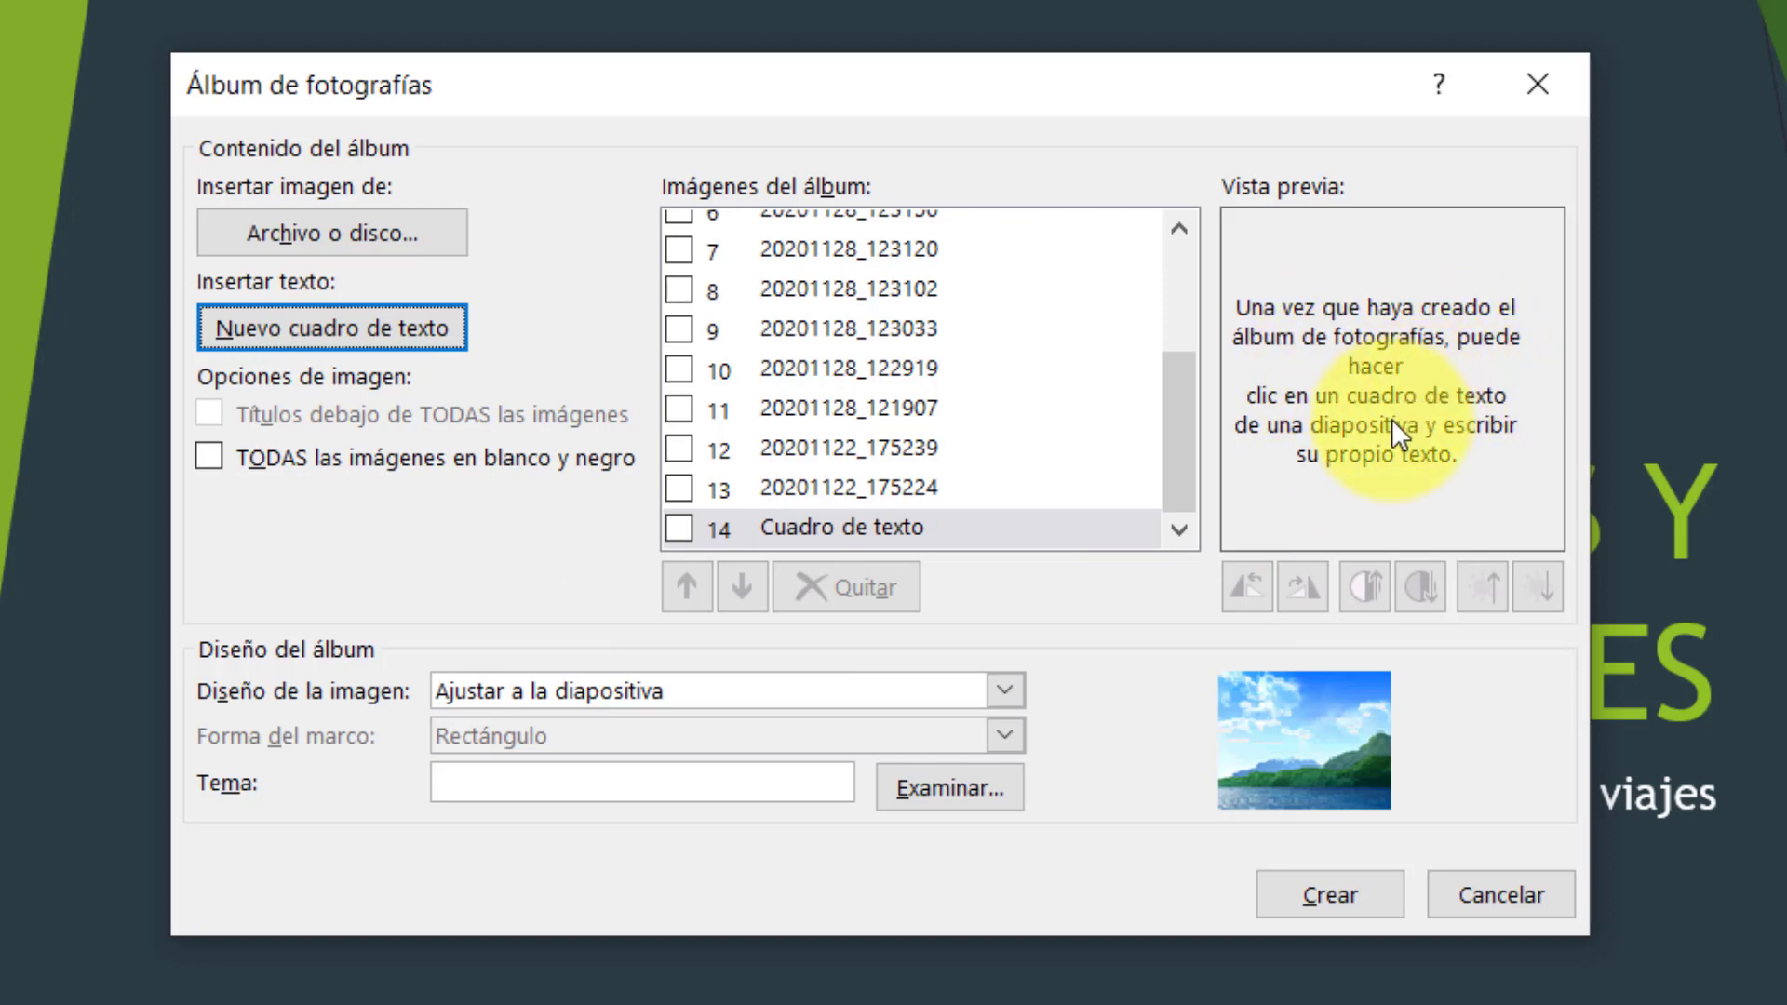
pyautogui.click(310, 331)
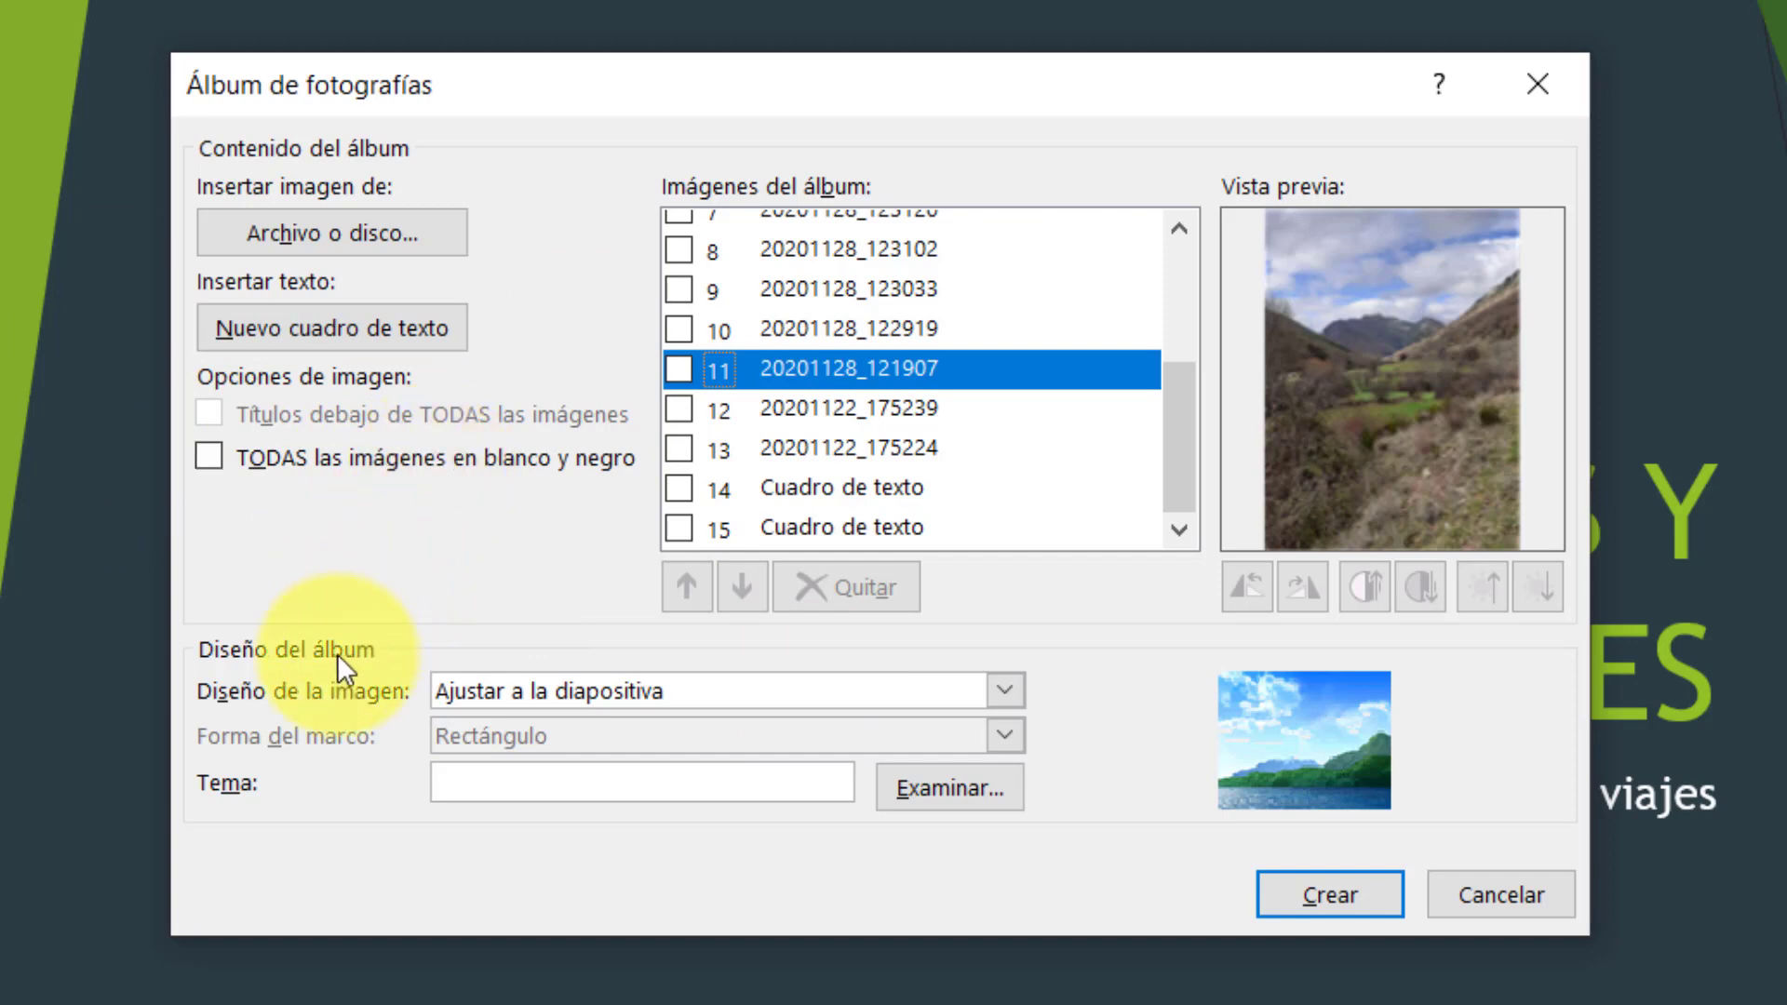
pyautogui.click(1005, 691)
pyautogui.click(1005, 691)
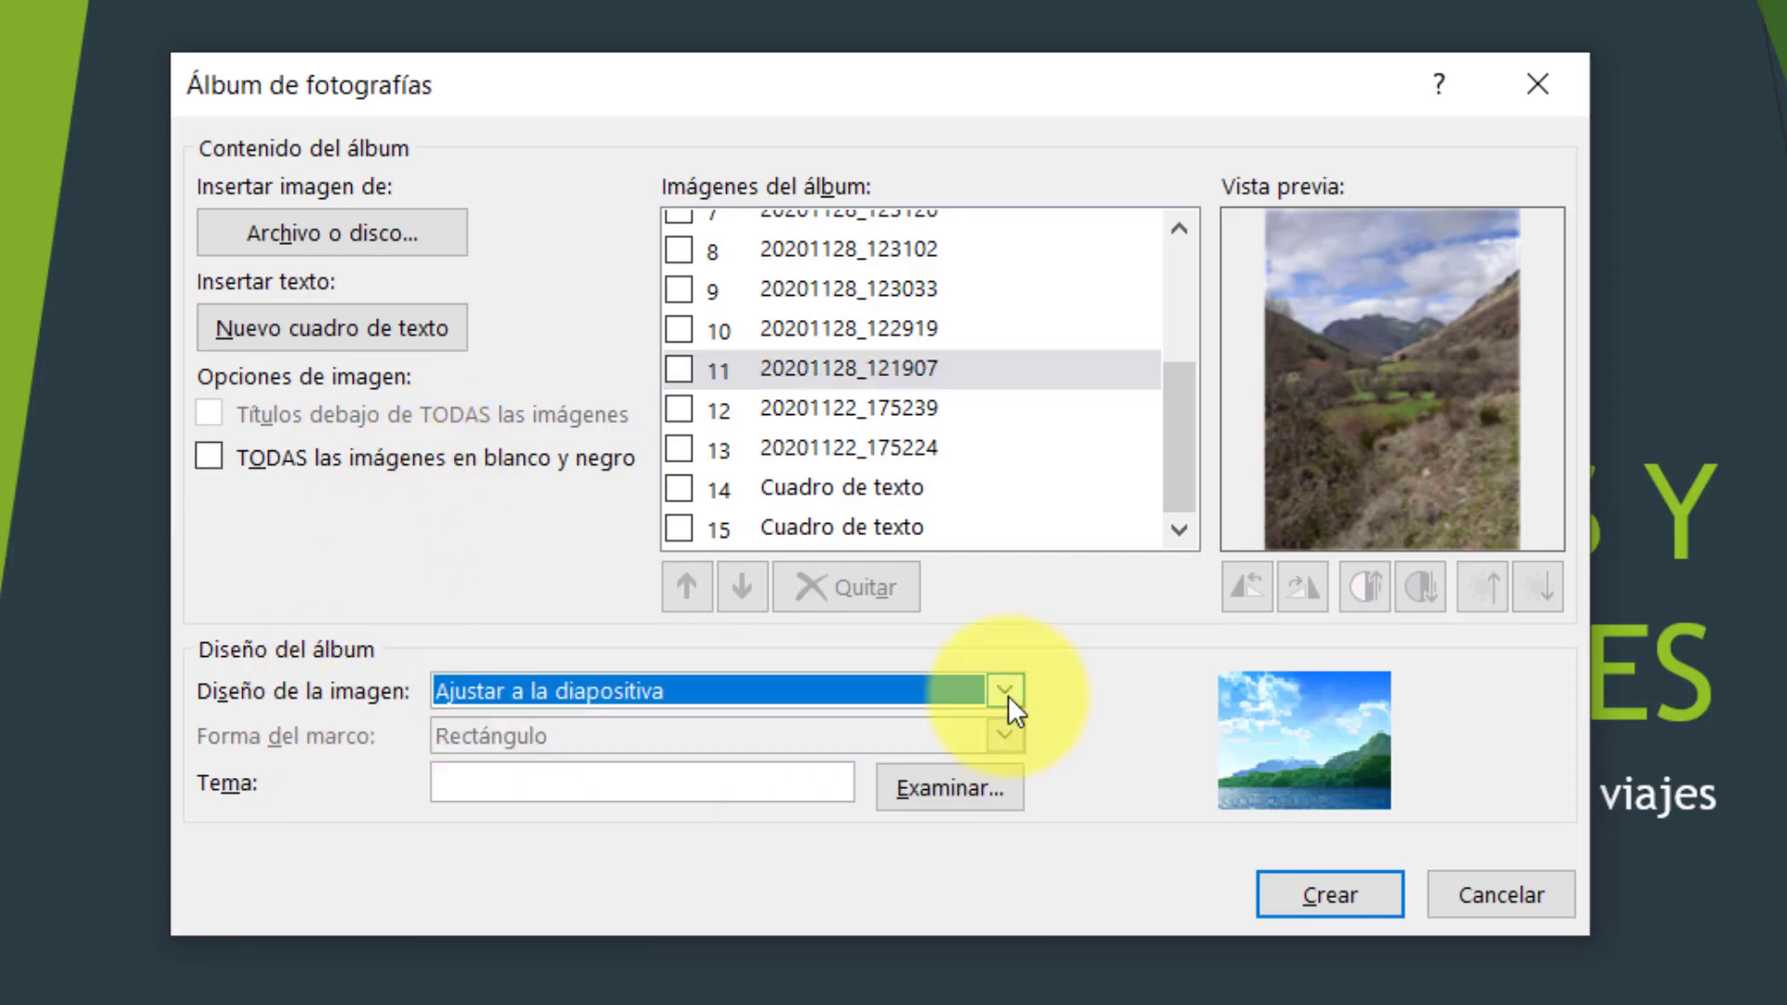
pyautogui.click(1005, 692)
pyautogui.click(1008, 696)
pyautogui.click(1005, 689)
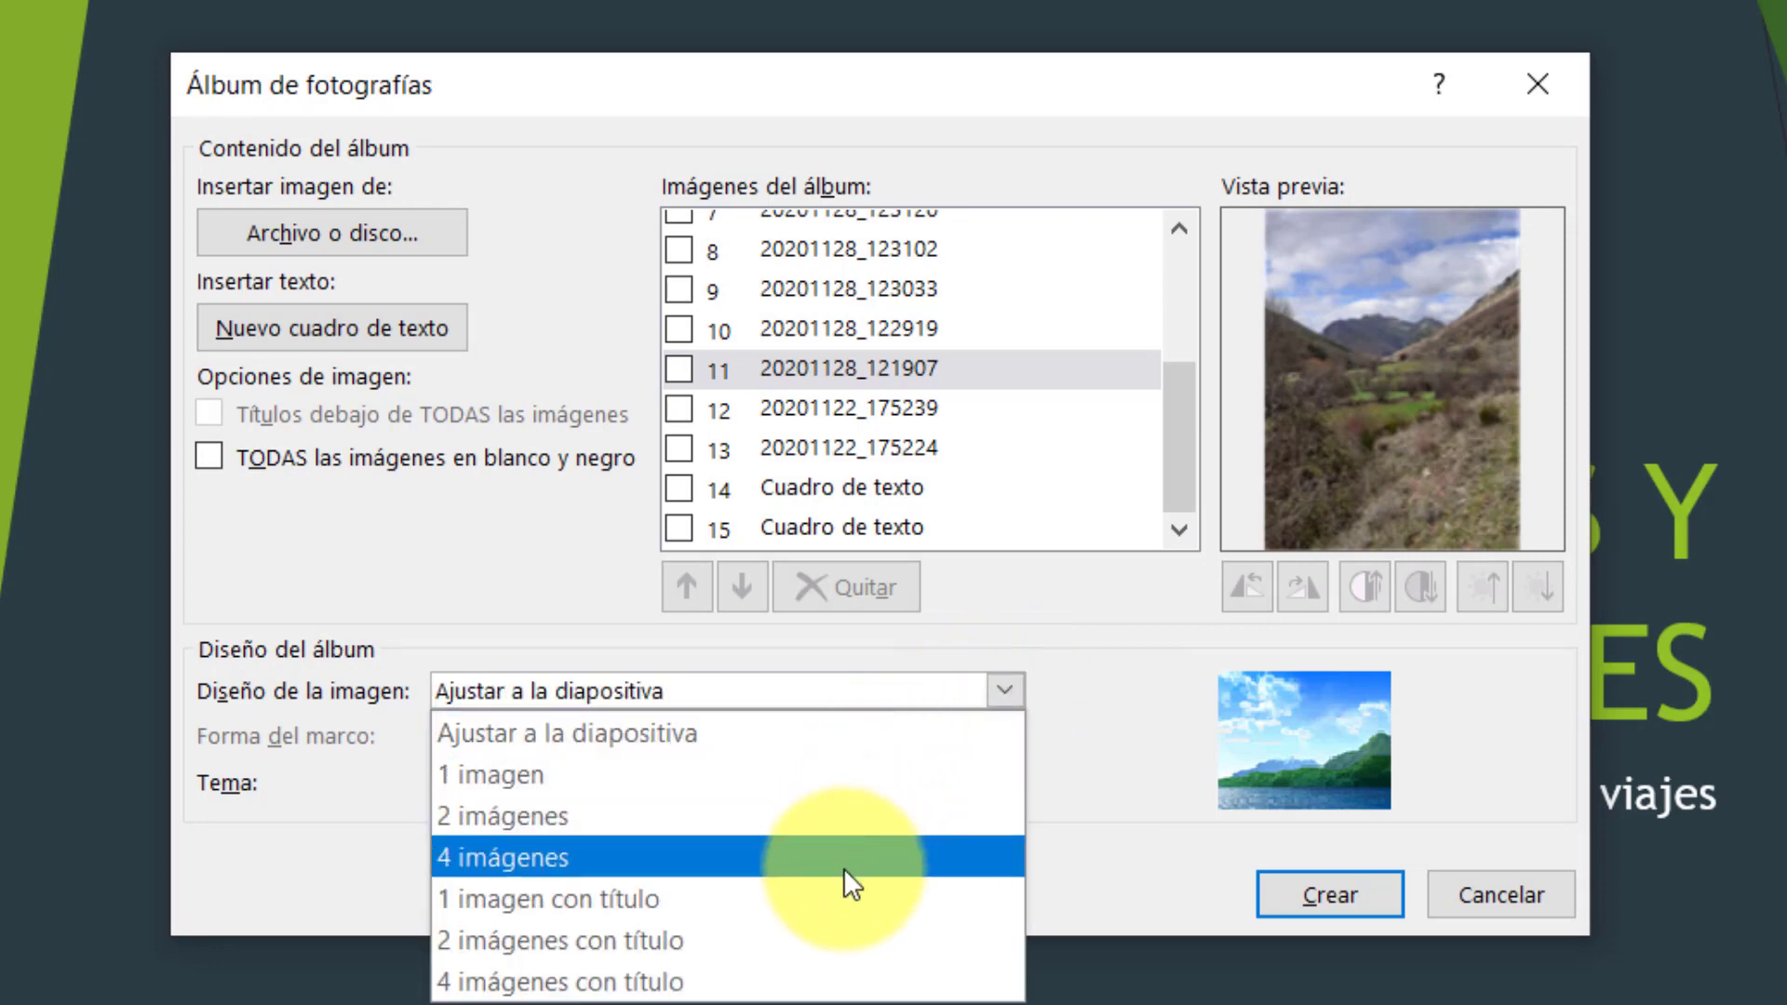
pyautogui.click(1097, 650)
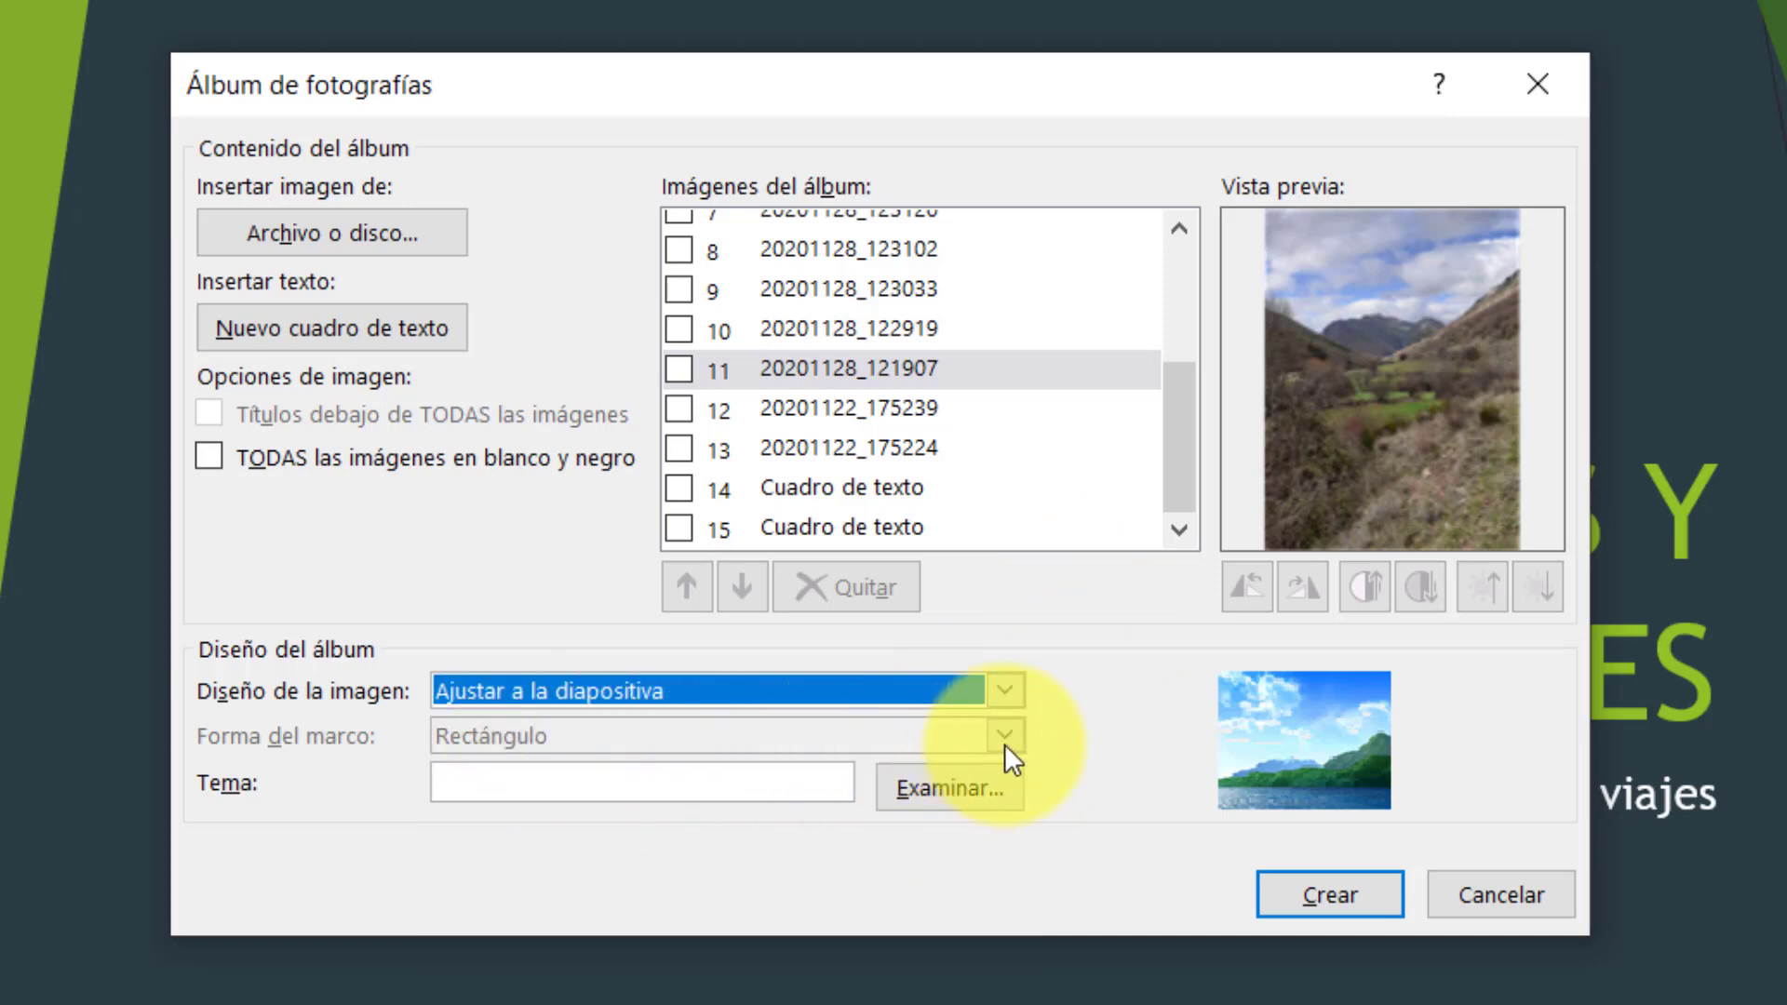
pyautogui.click(944, 790)
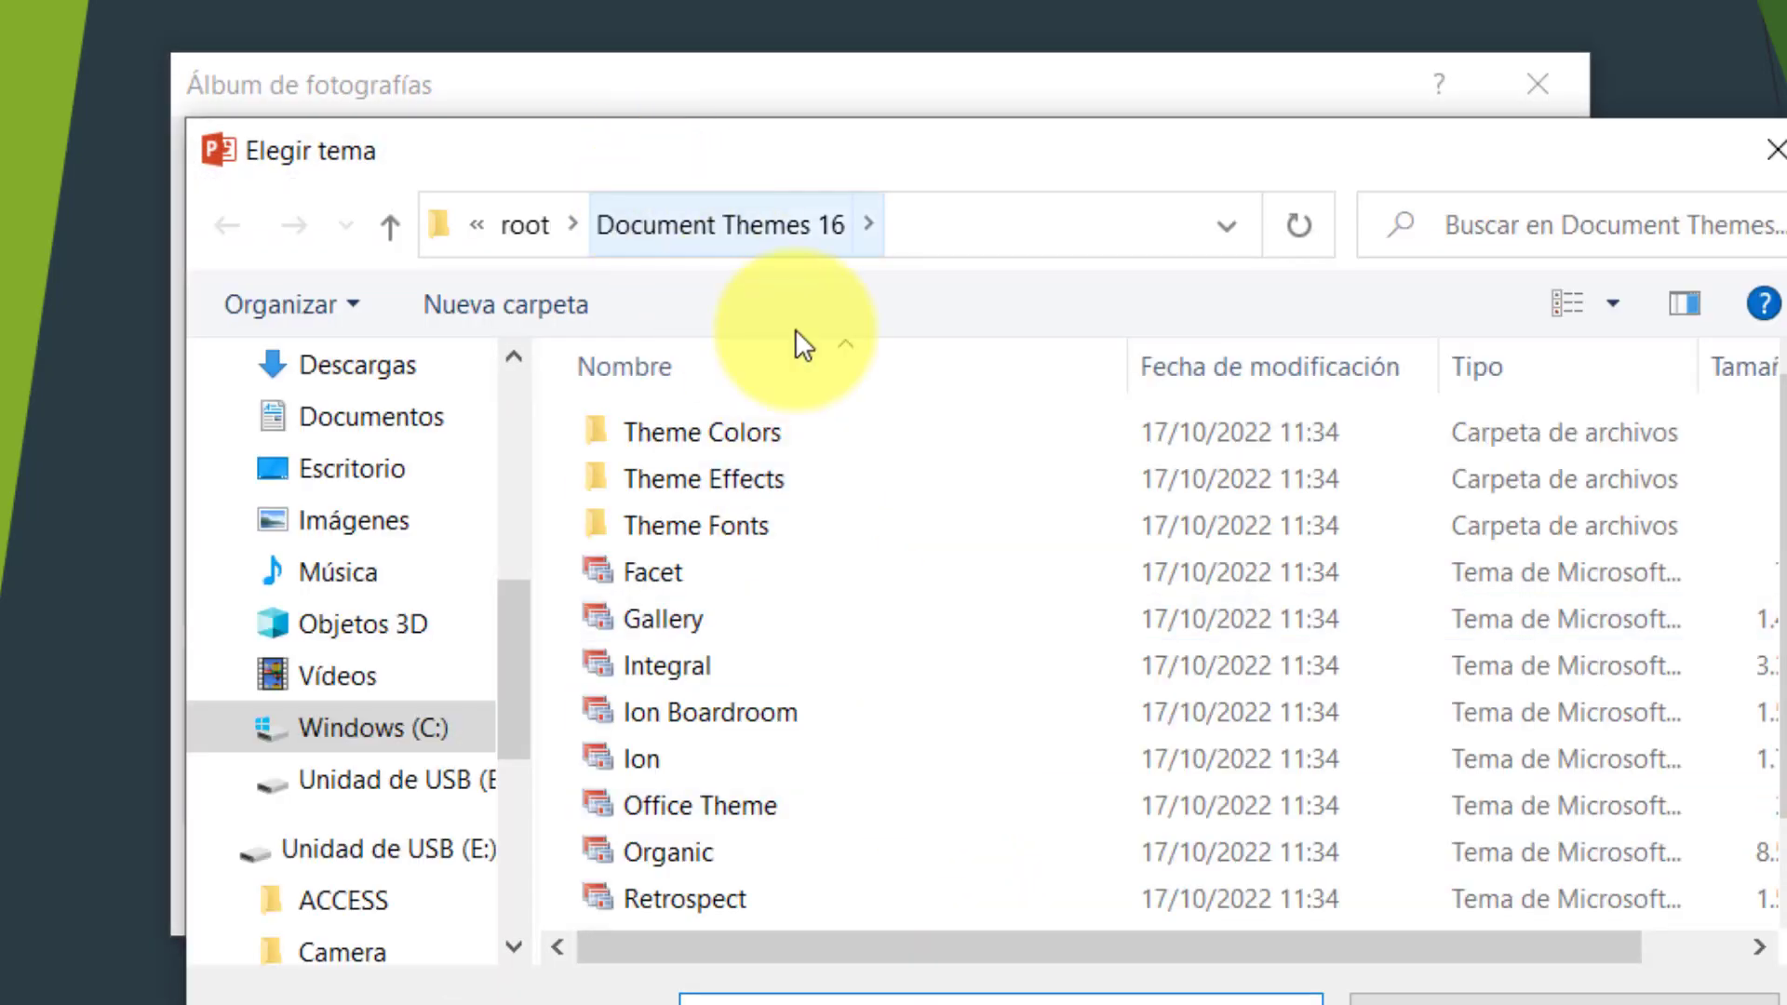
pyautogui.press('Escape')
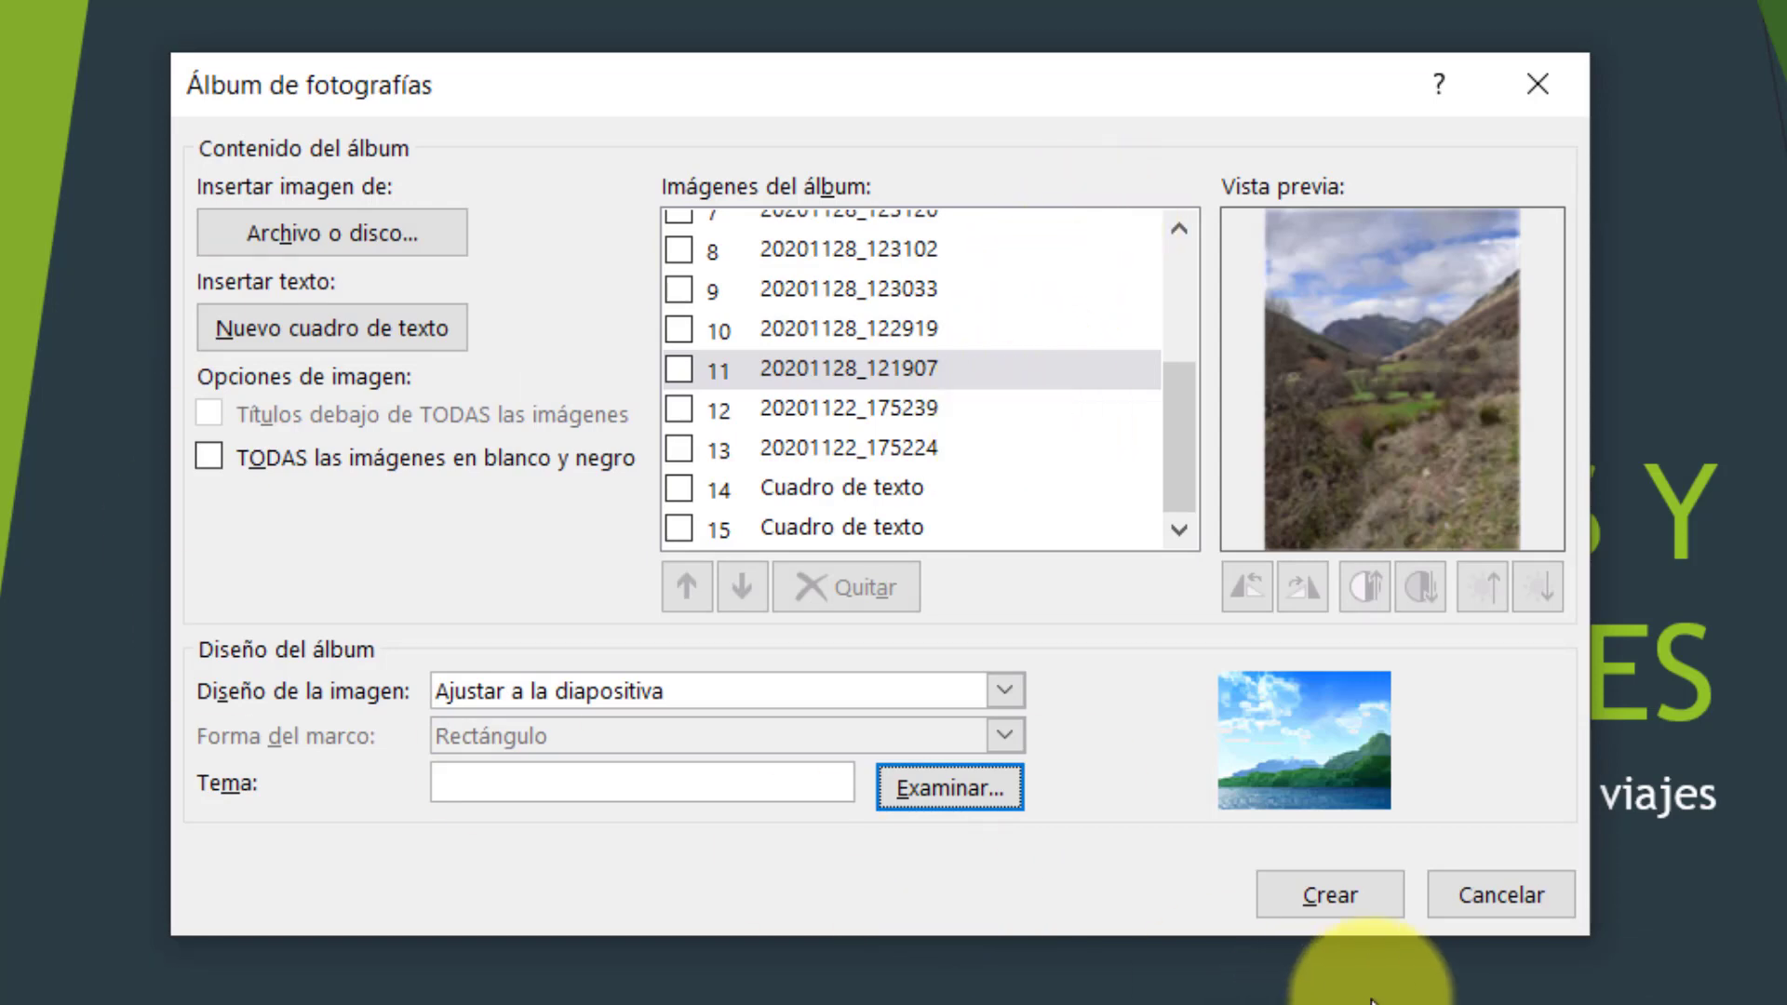
# Step: Create the 16-slide album presentation and look over the Diseño themes
pyautogui.click(1333, 900)
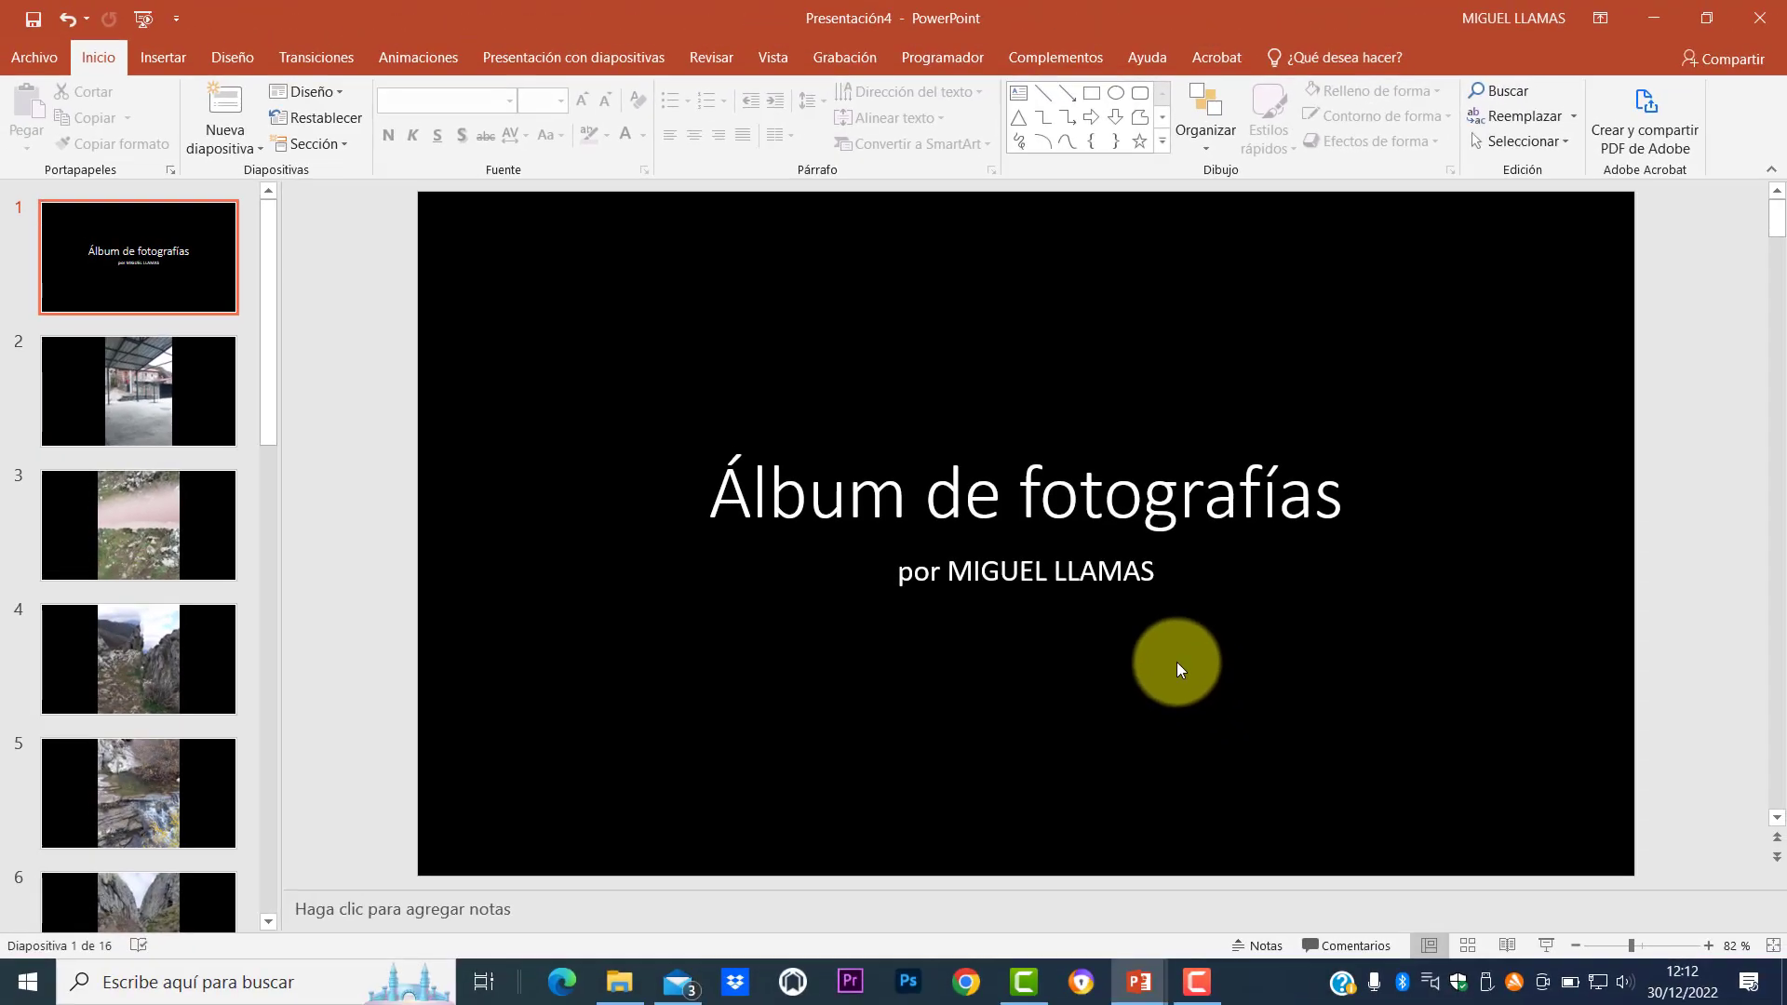
pyautogui.click(225, 60)
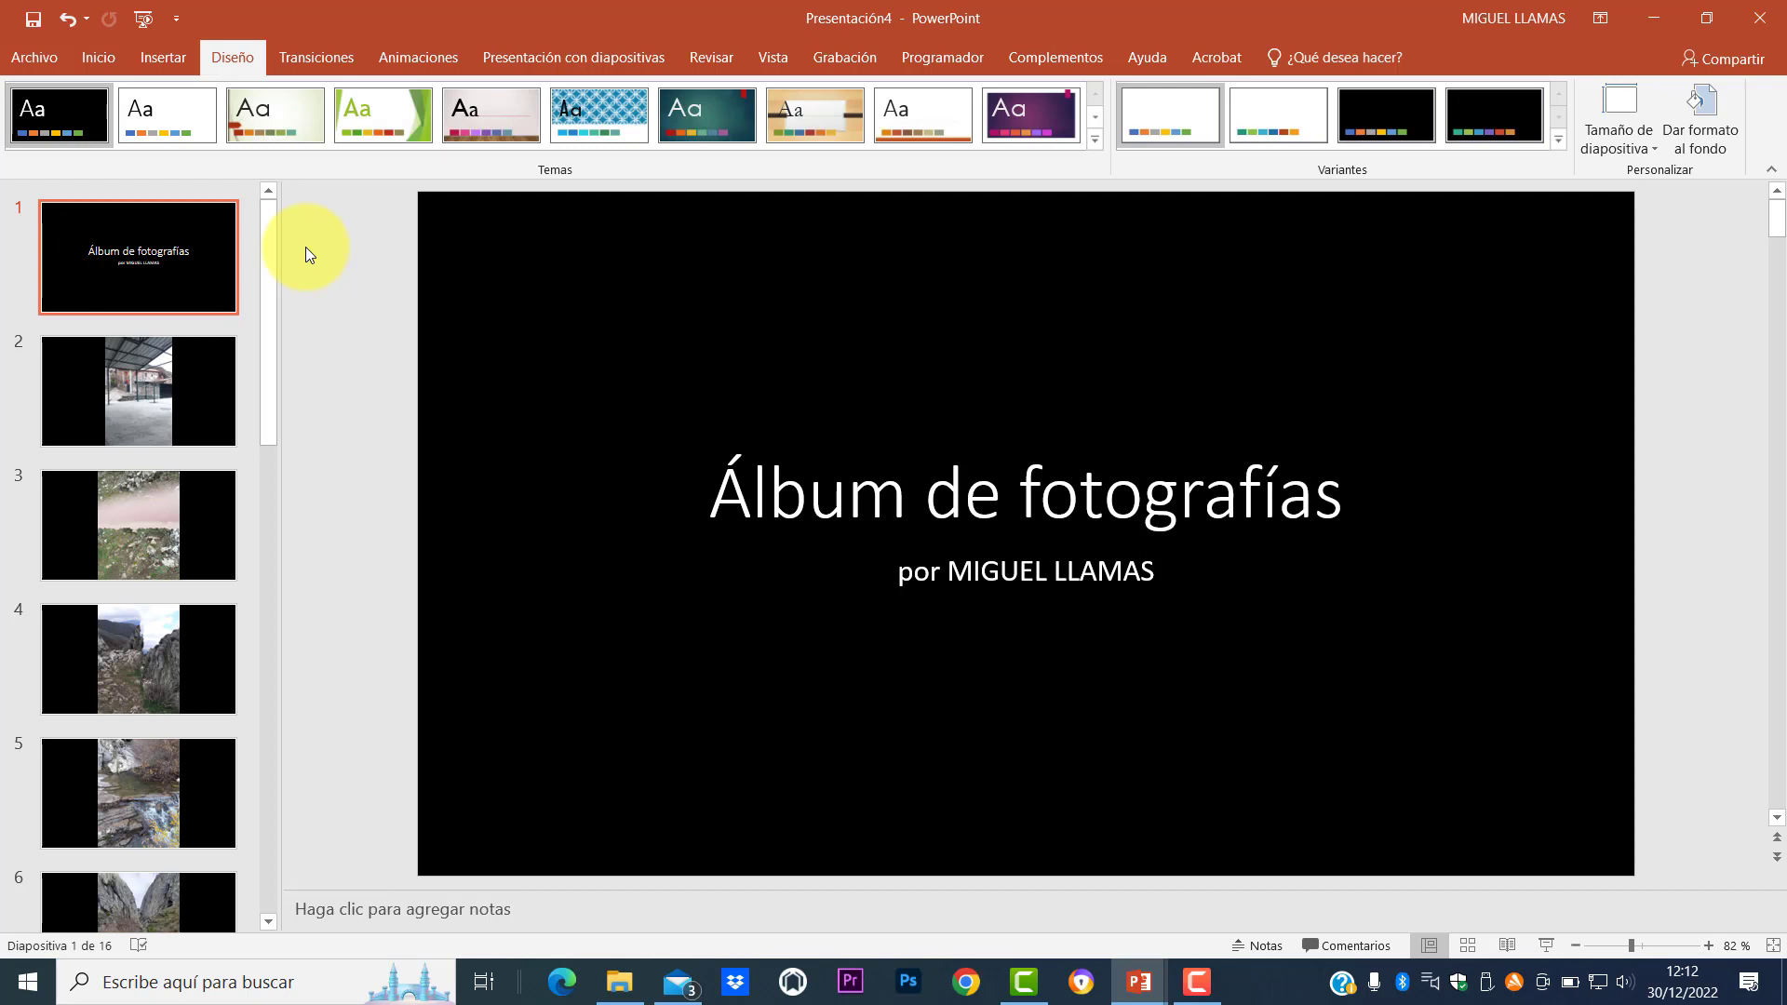
pyautogui.click(177, 63)
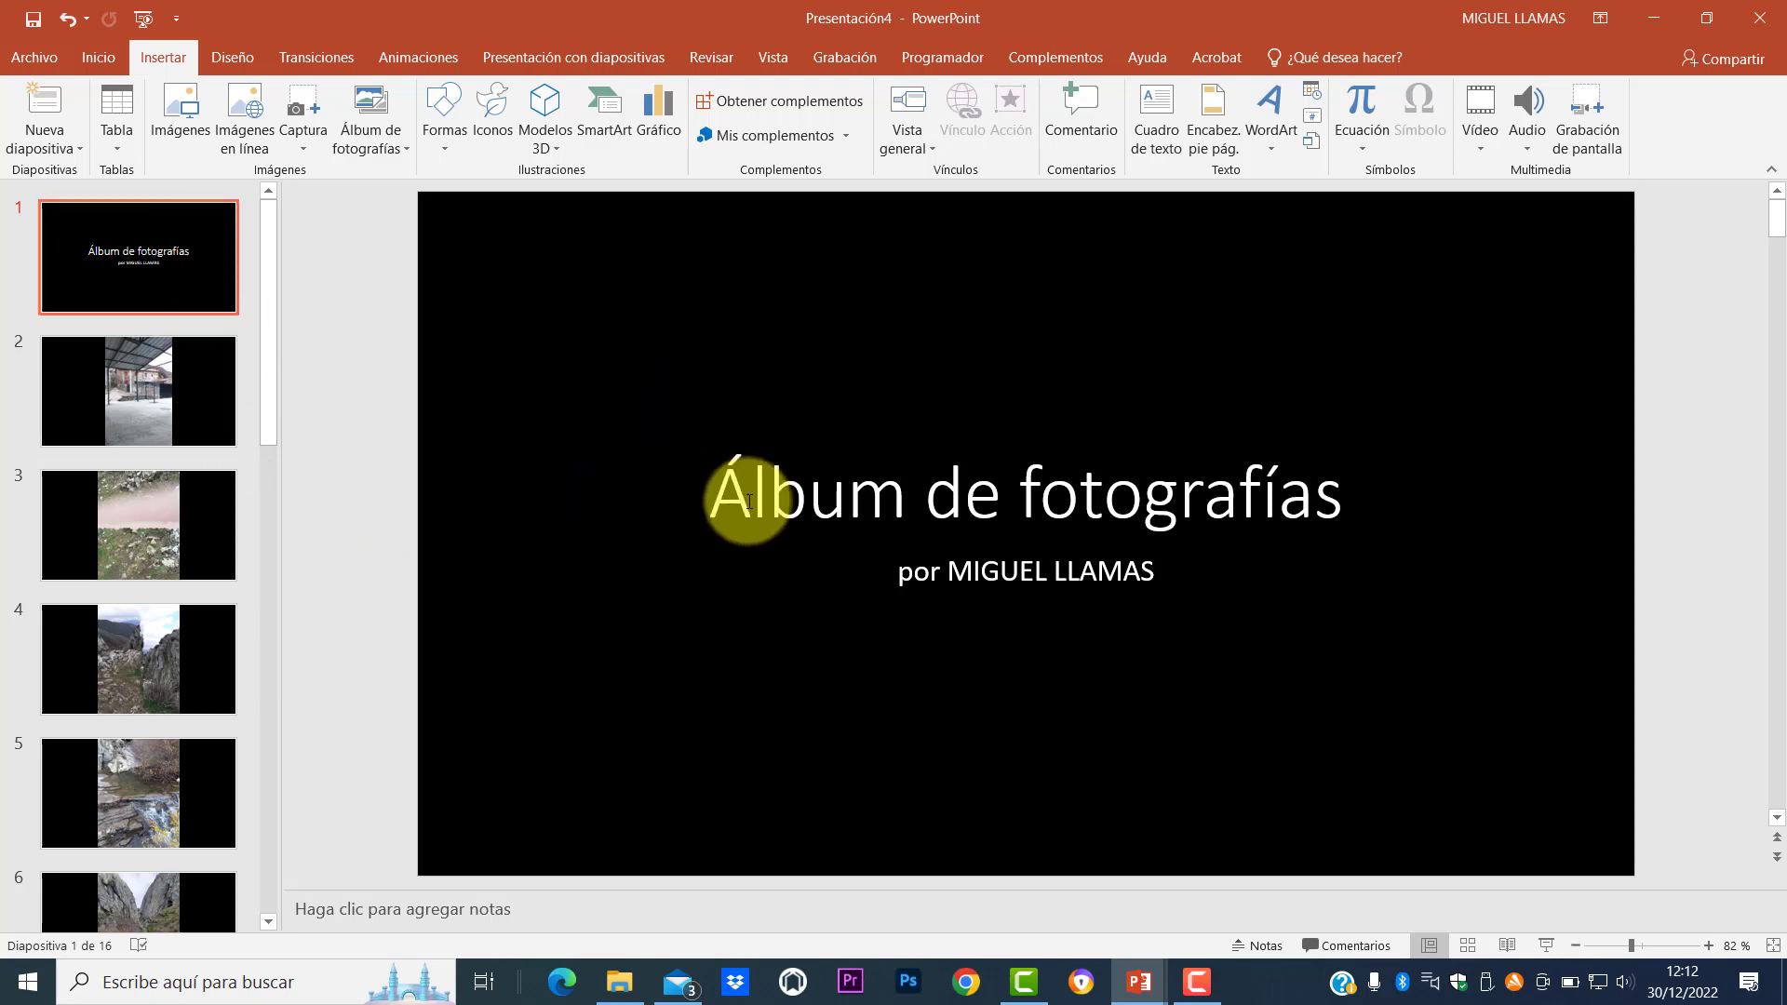
pyautogui.click(940, 572)
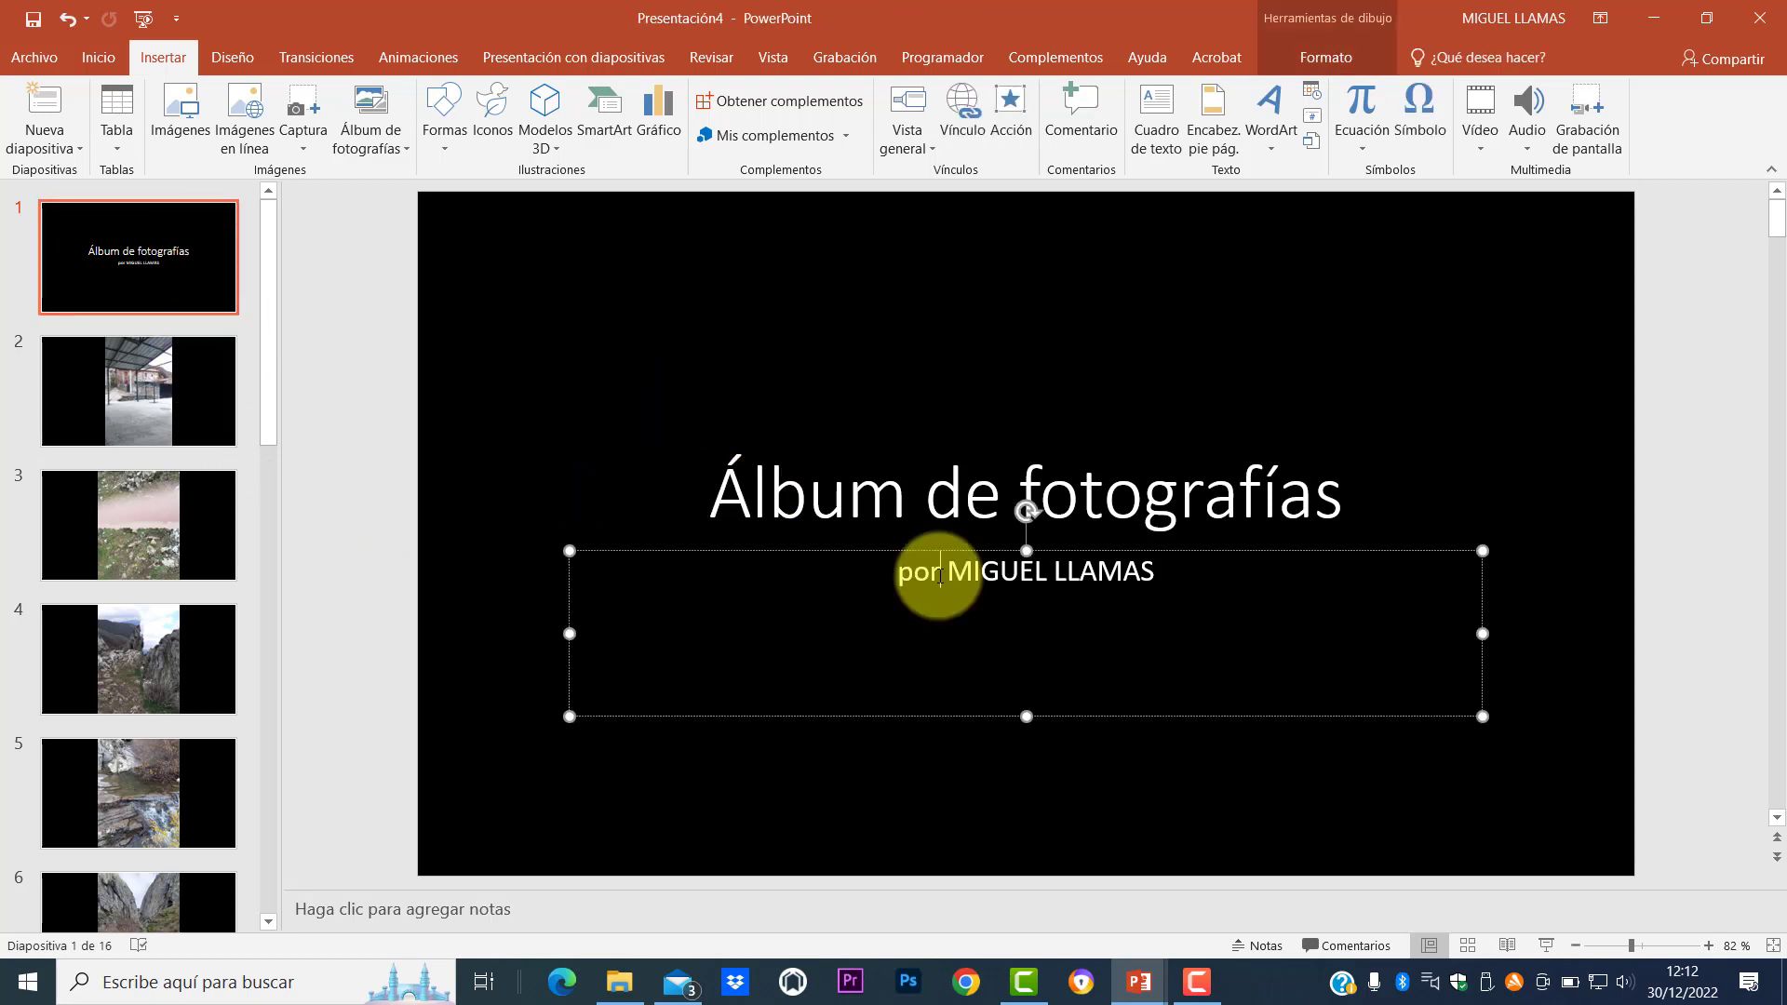
# Step: Replace the subtitle with 'Senderismo en Ciñera de Gordón (León-España)'
pyautogui.click(1170, 576)
pyautogui.press('BackSpace')
pyautogui.press('BackSpace')
pyautogui.press('BackSpace')
pyautogui.press('BackSpace')
pyautogui.press('BackSpace')
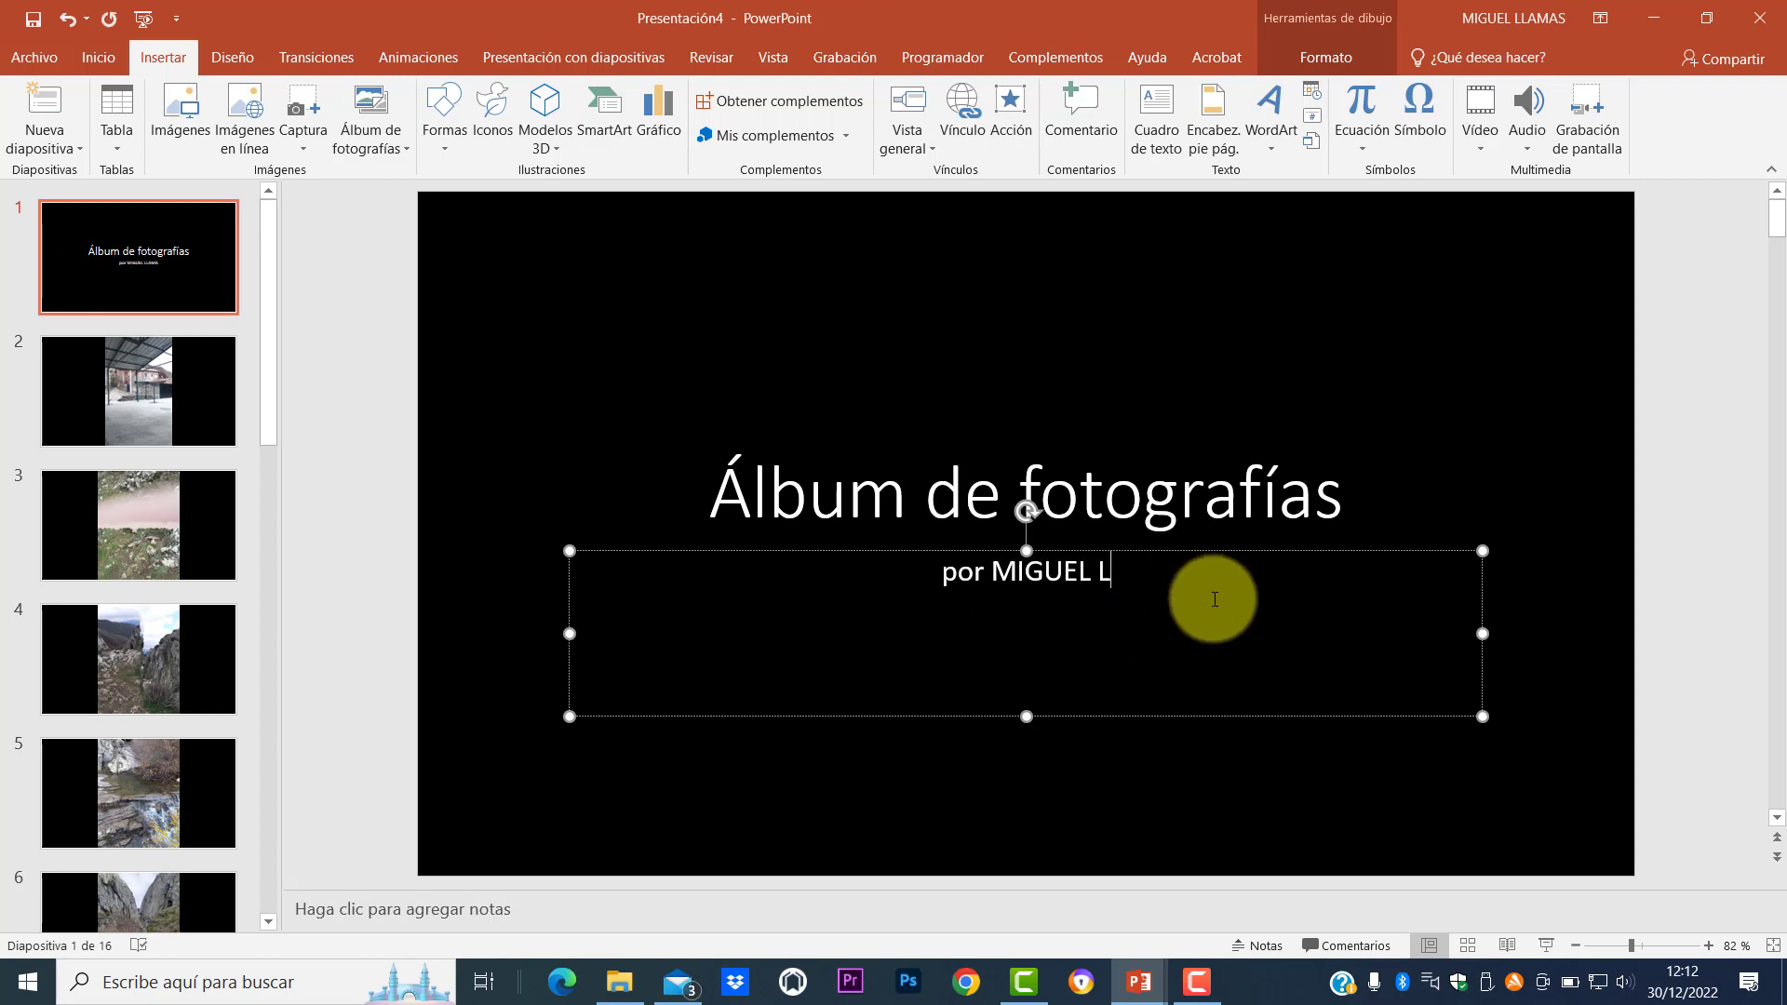
pyautogui.hotkey('ctrl', 'a')
pyautogui.write('Senderismo en C')
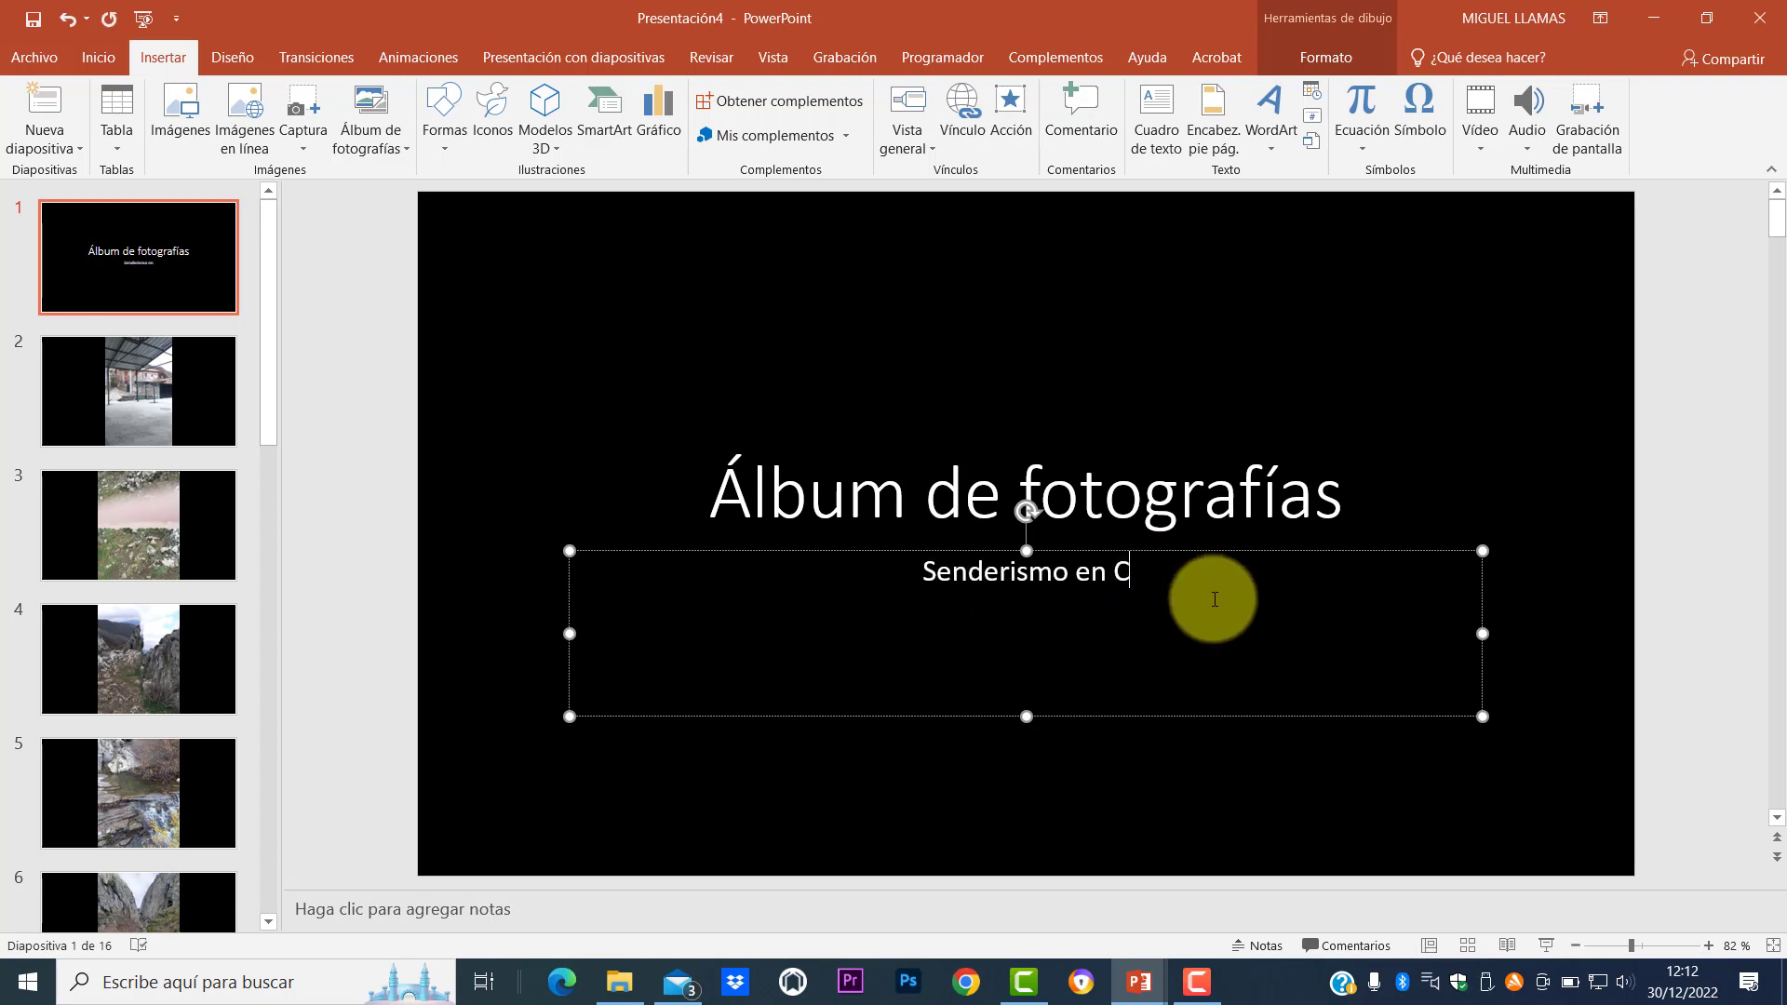
pyautogui.write('iñera de Gordón (León-España)')
pyautogui.click(694, 327)
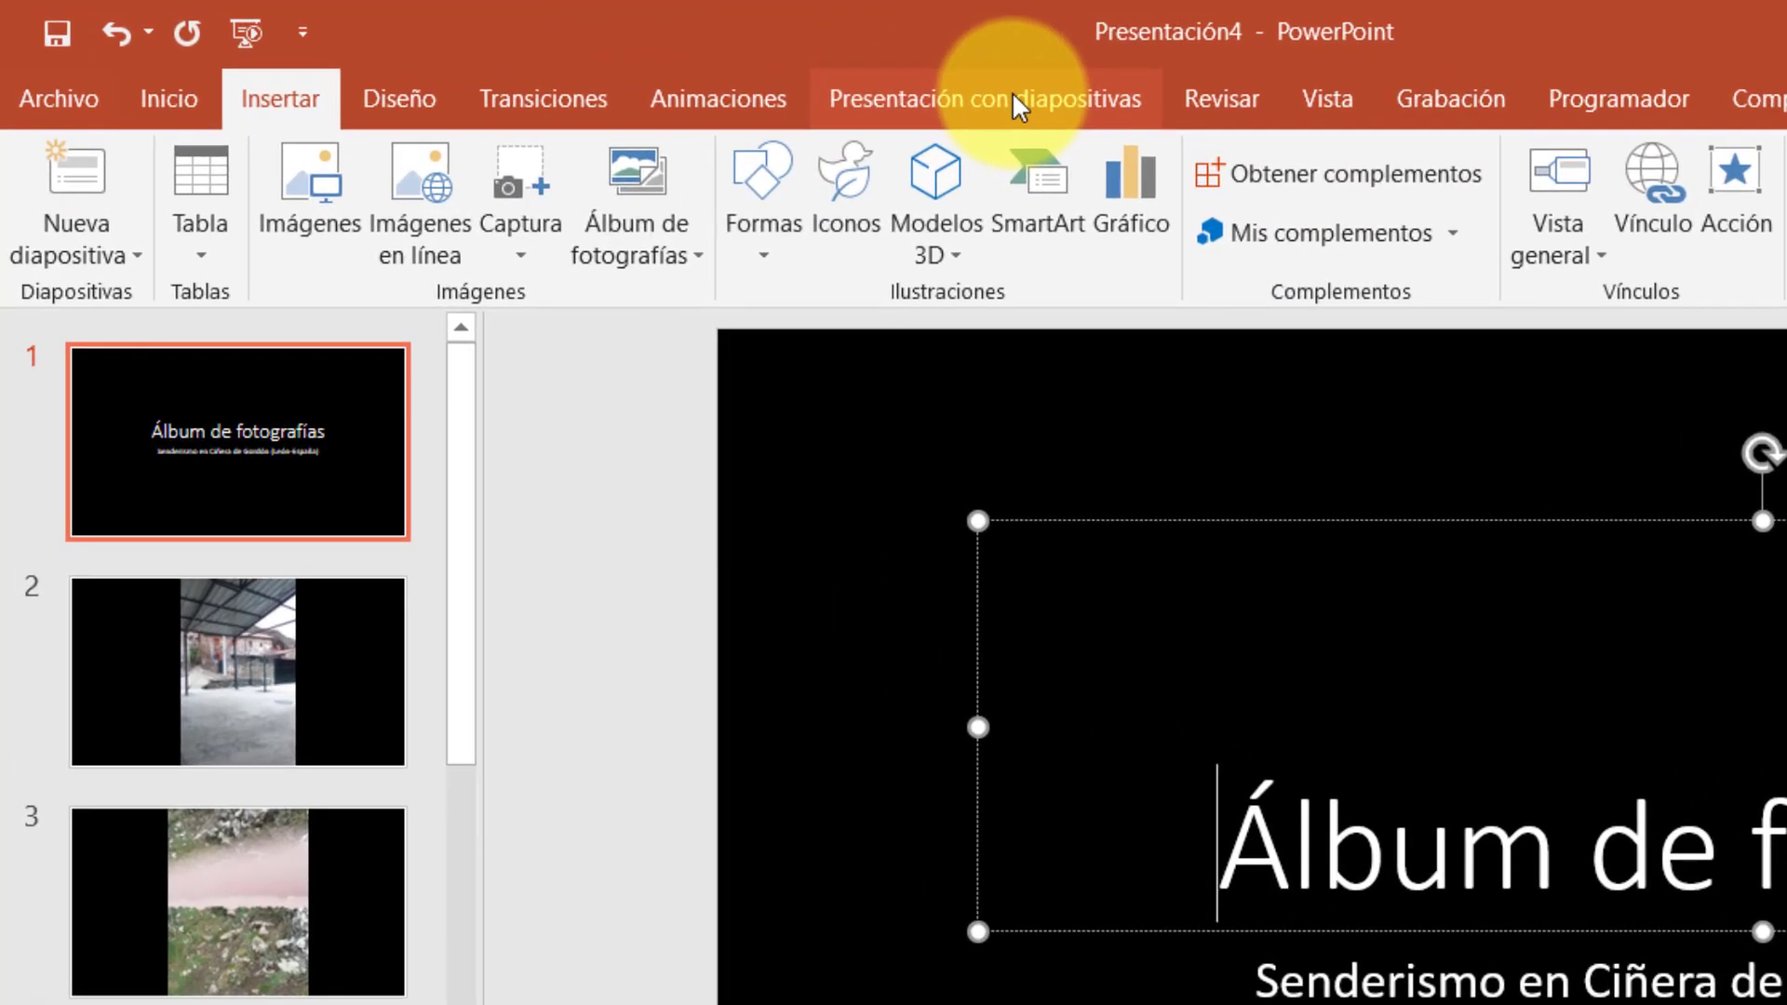
# Step: Start the slideshow and advance through the photos to the information sign
pyautogui.click(1018, 105)
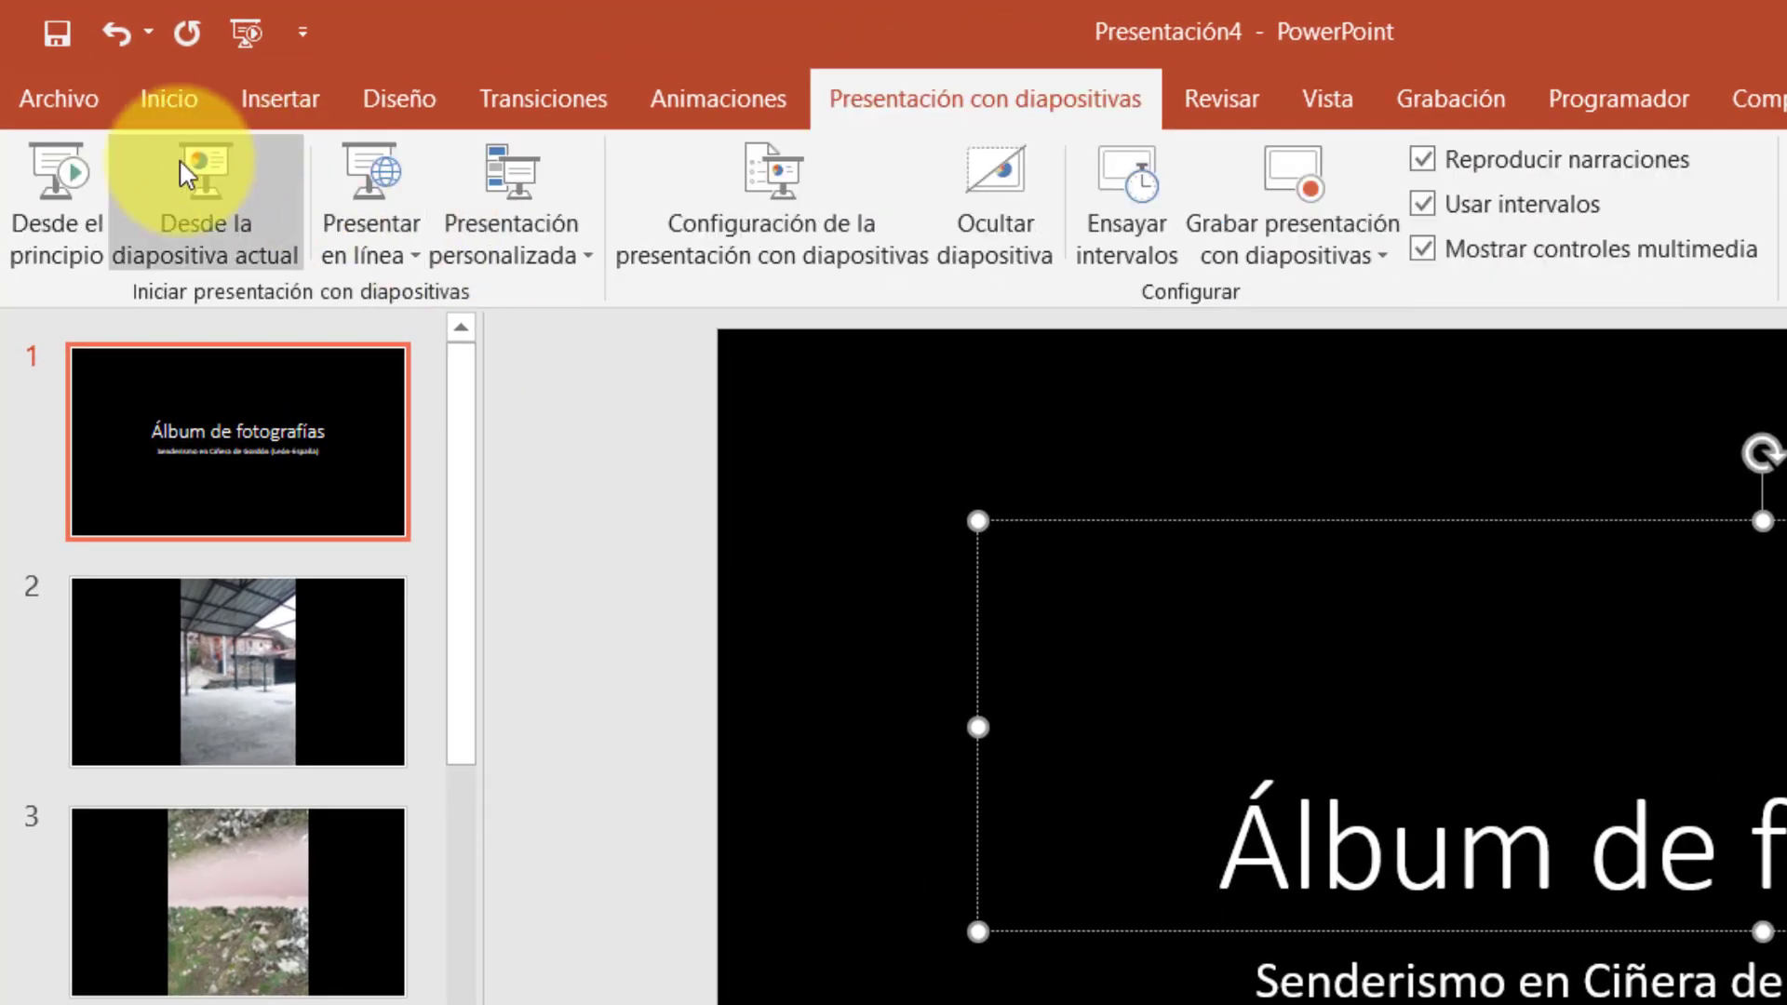
pyautogui.click(65, 184)
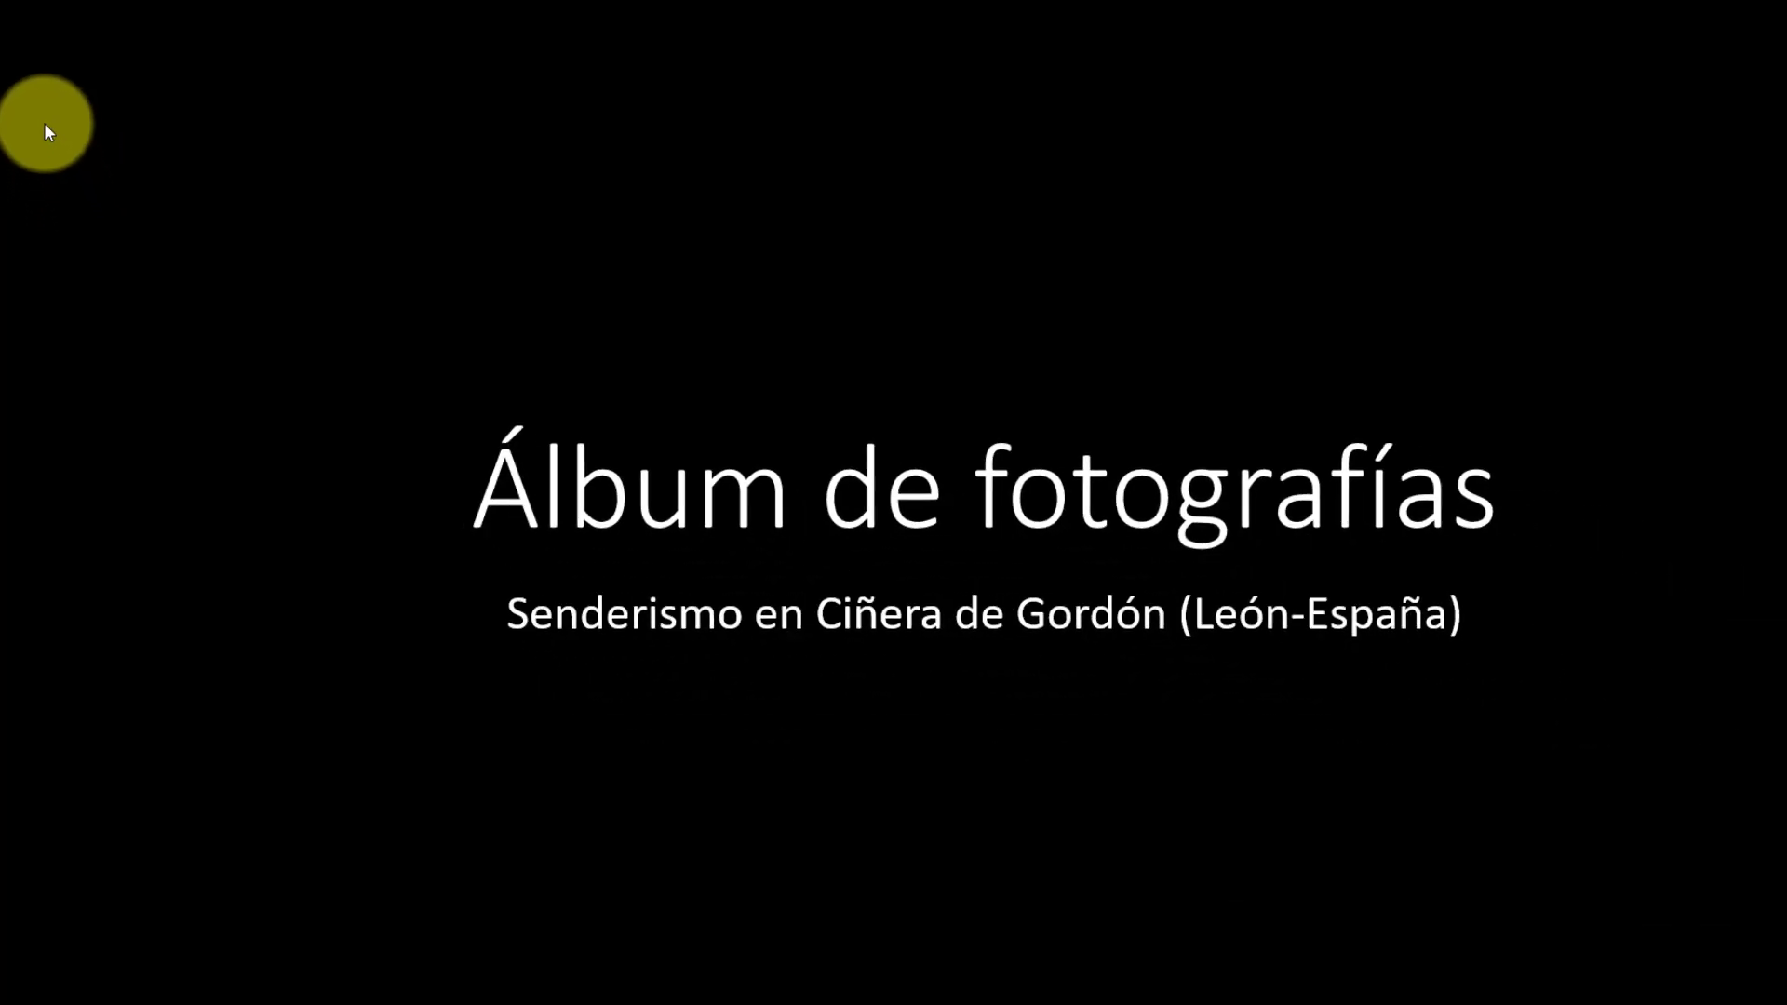
pyautogui.click(488, 774)
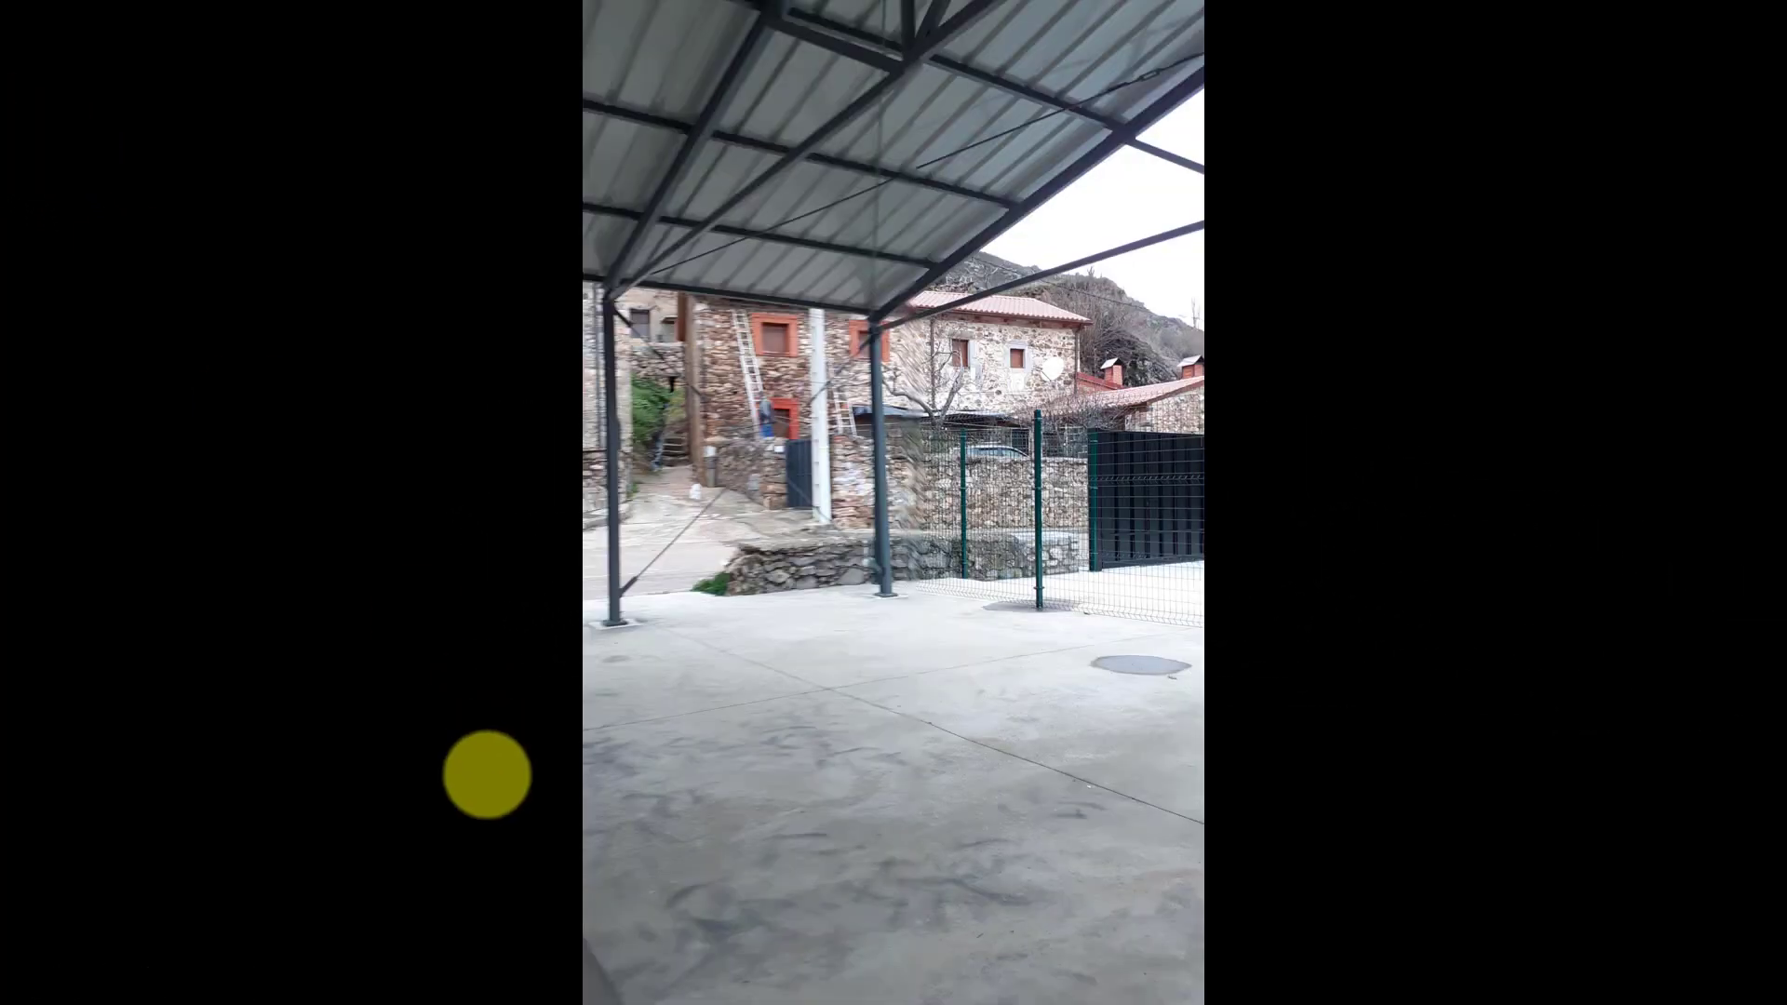
pyautogui.click(488, 774)
pyautogui.click(488, 774)
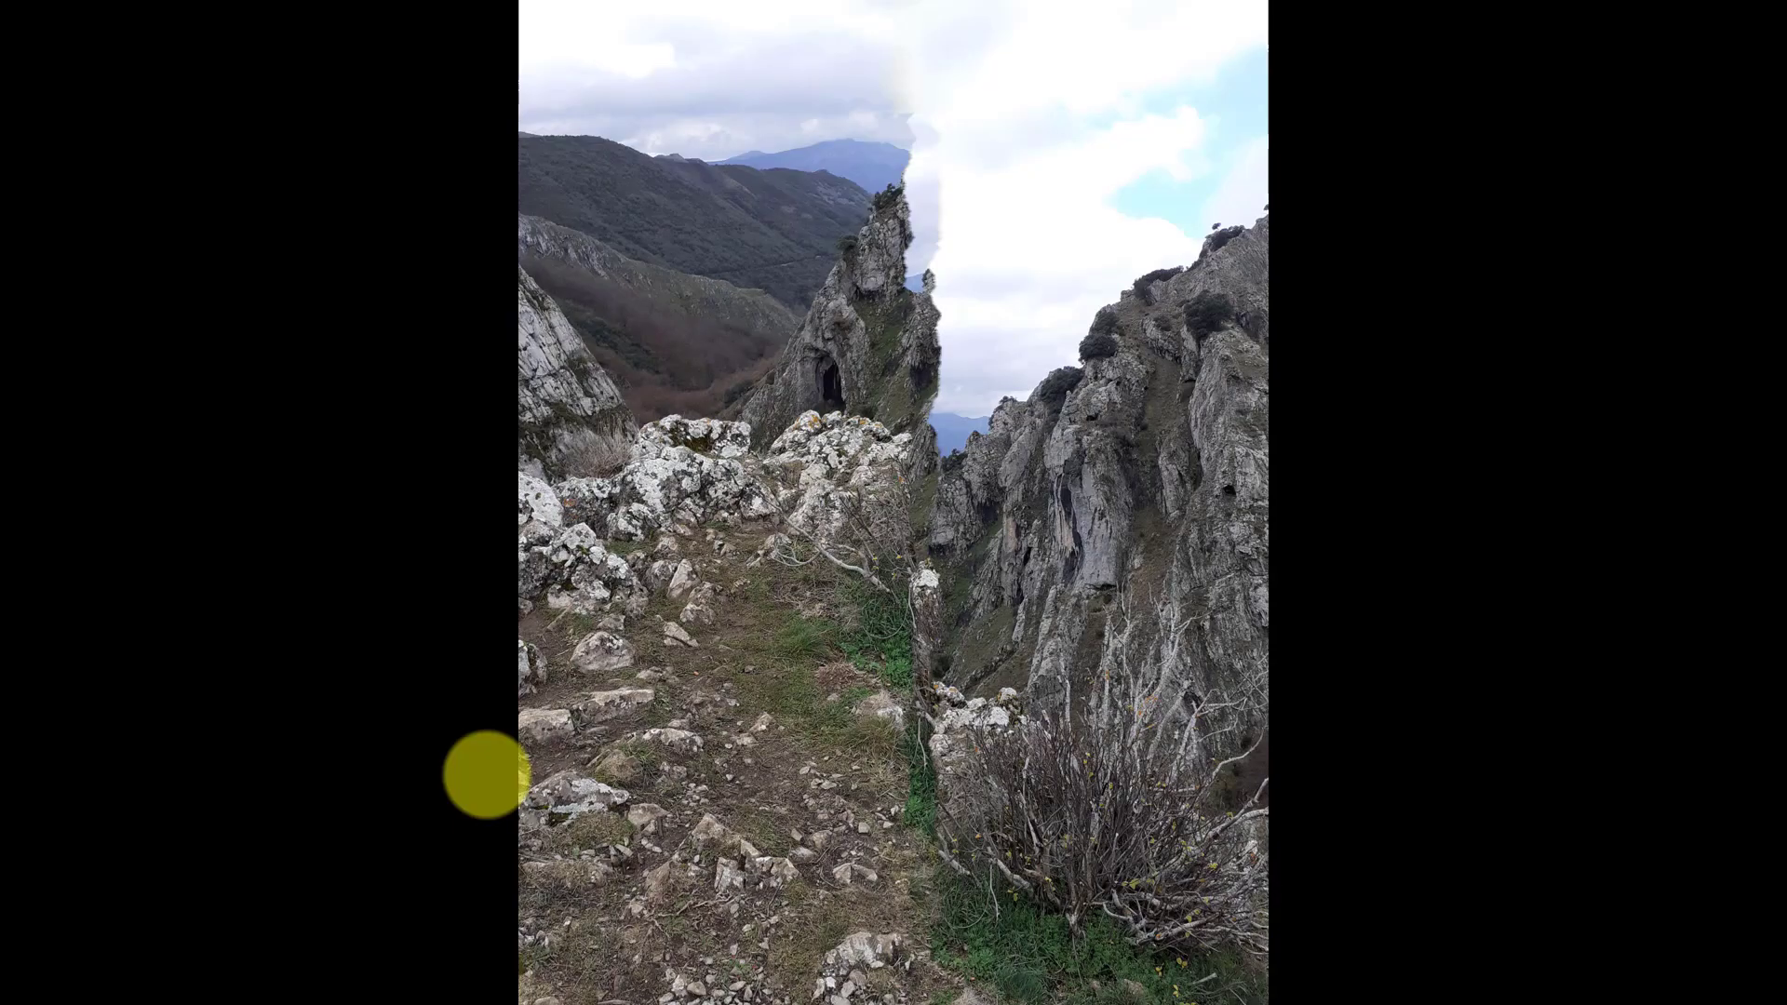
pyautogui.click(487, 775)
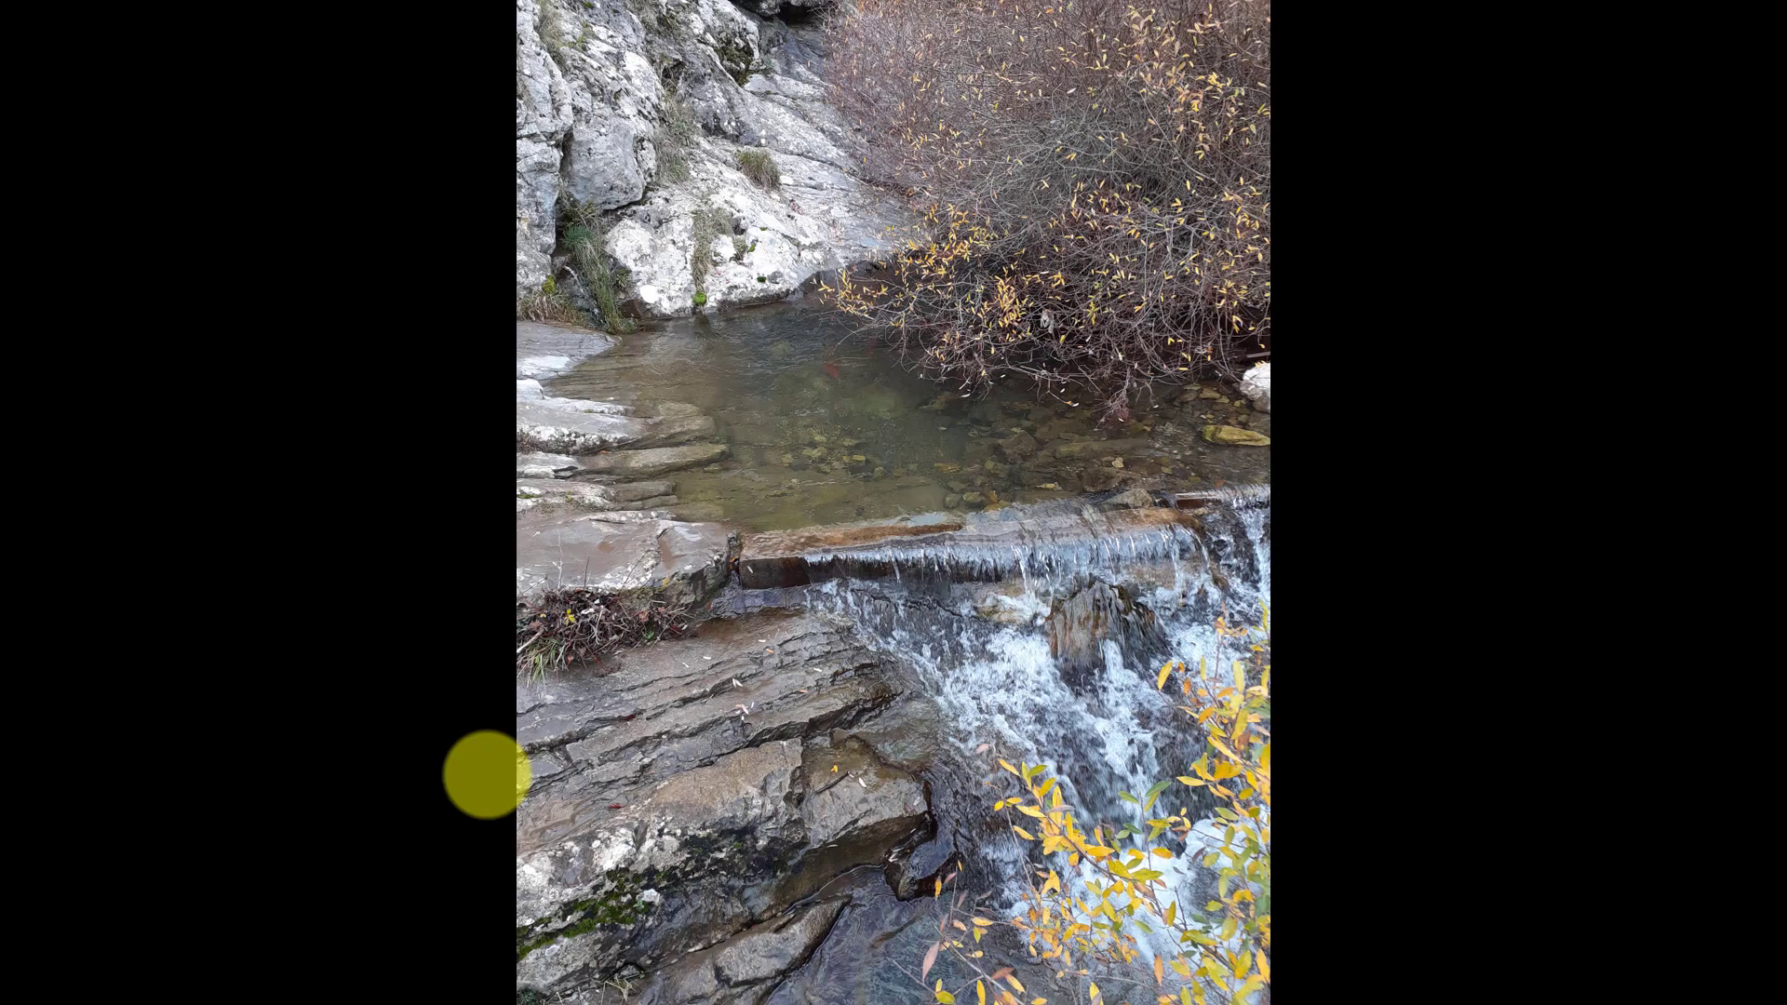
pyautogui.click(488, 775)
pyautogui.click(488, 774)
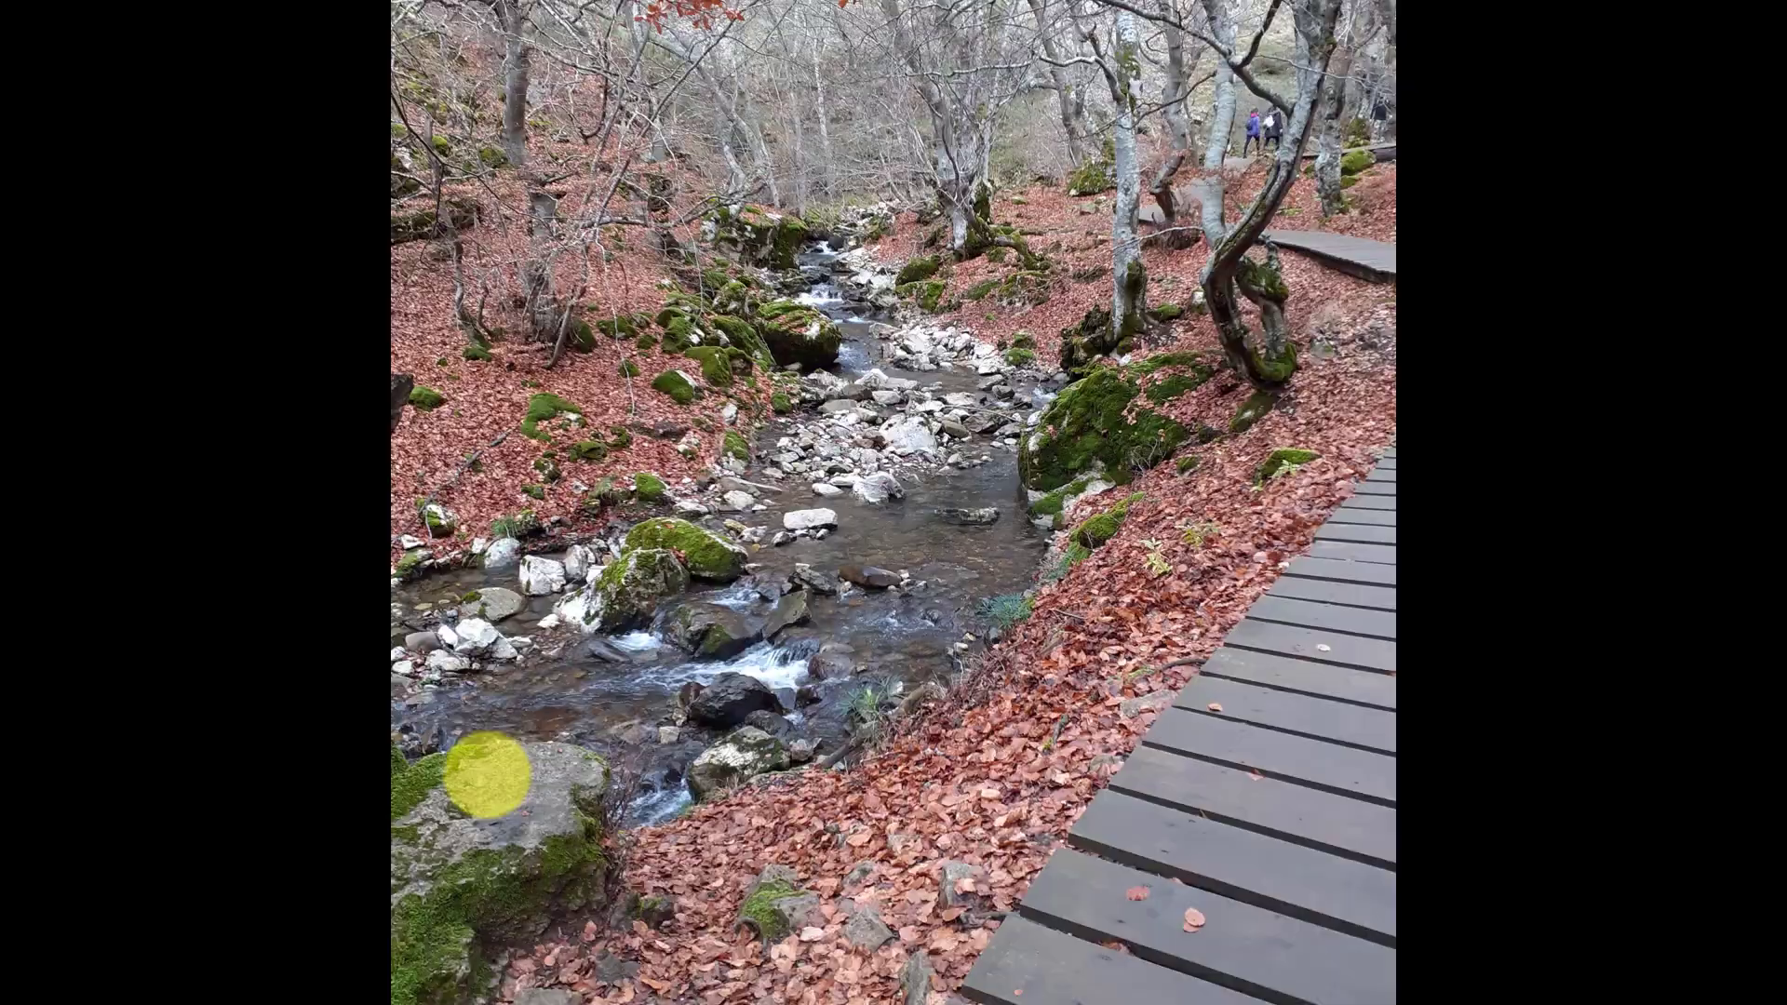
pyautogui.click(488, 774)
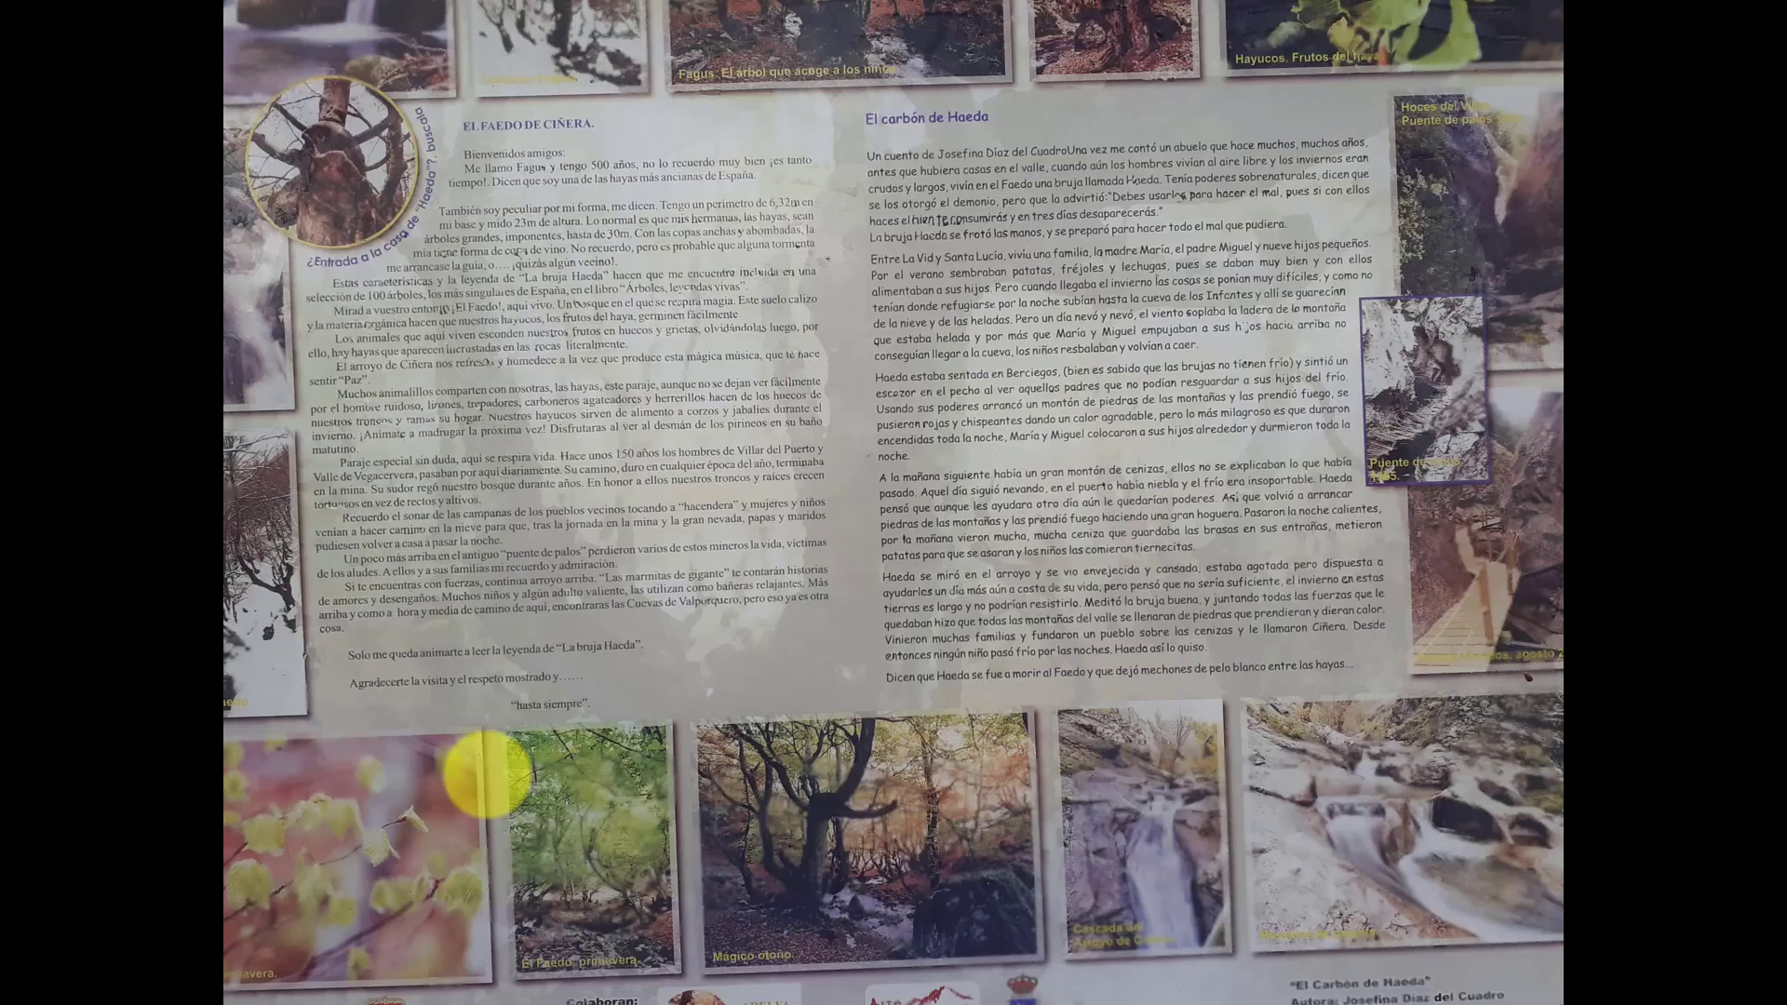
# Step: Step back and forth to the information sign slide and bring up annotation options
pyautogui.click(488, 774)
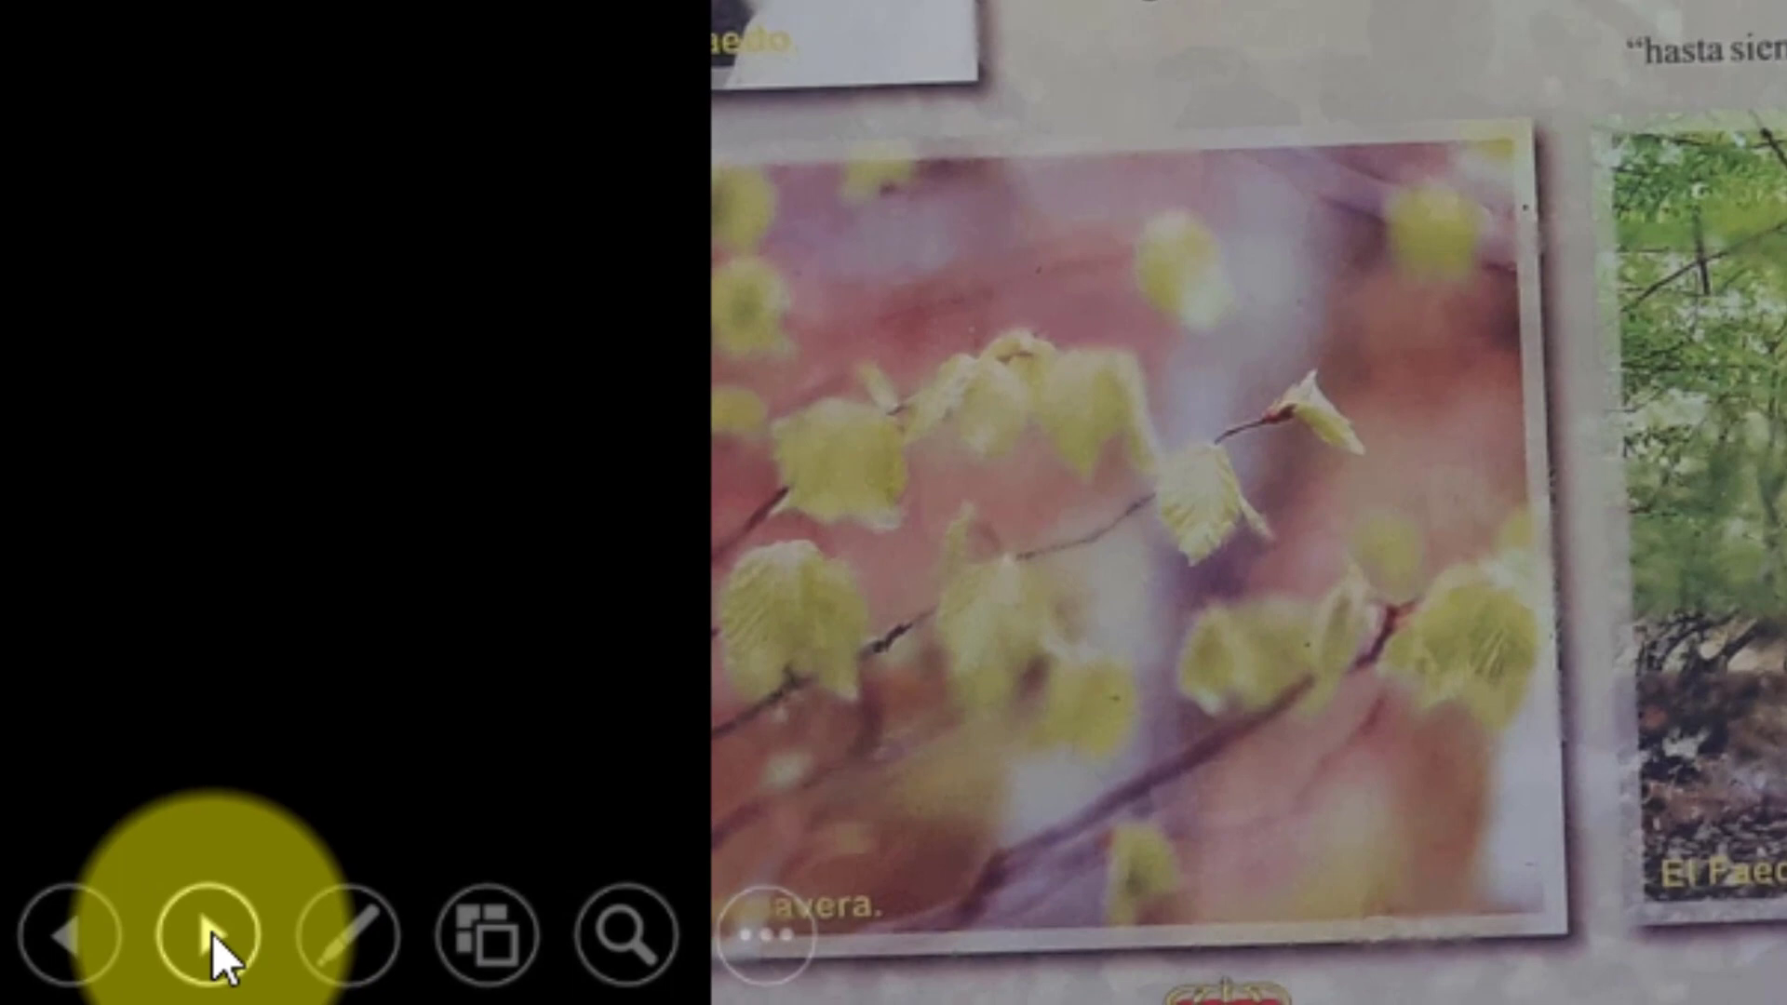
pyautogui.click(88, 946)
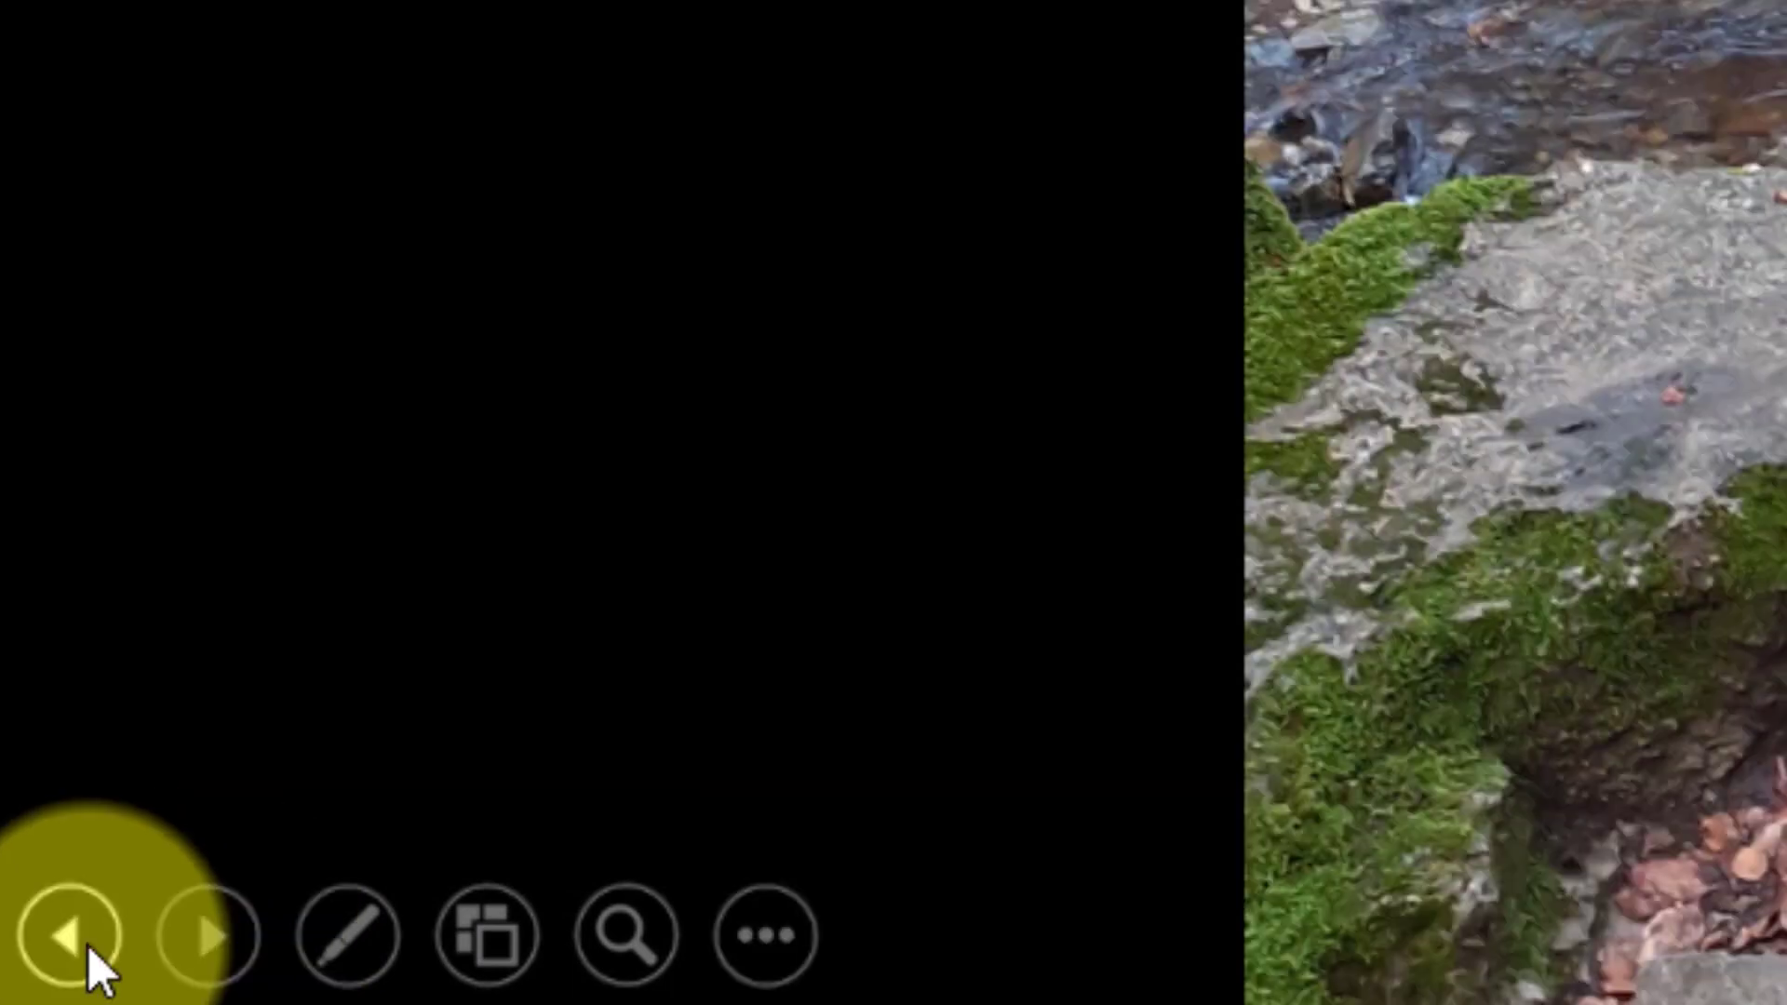
pyautogui.click(208, 973)
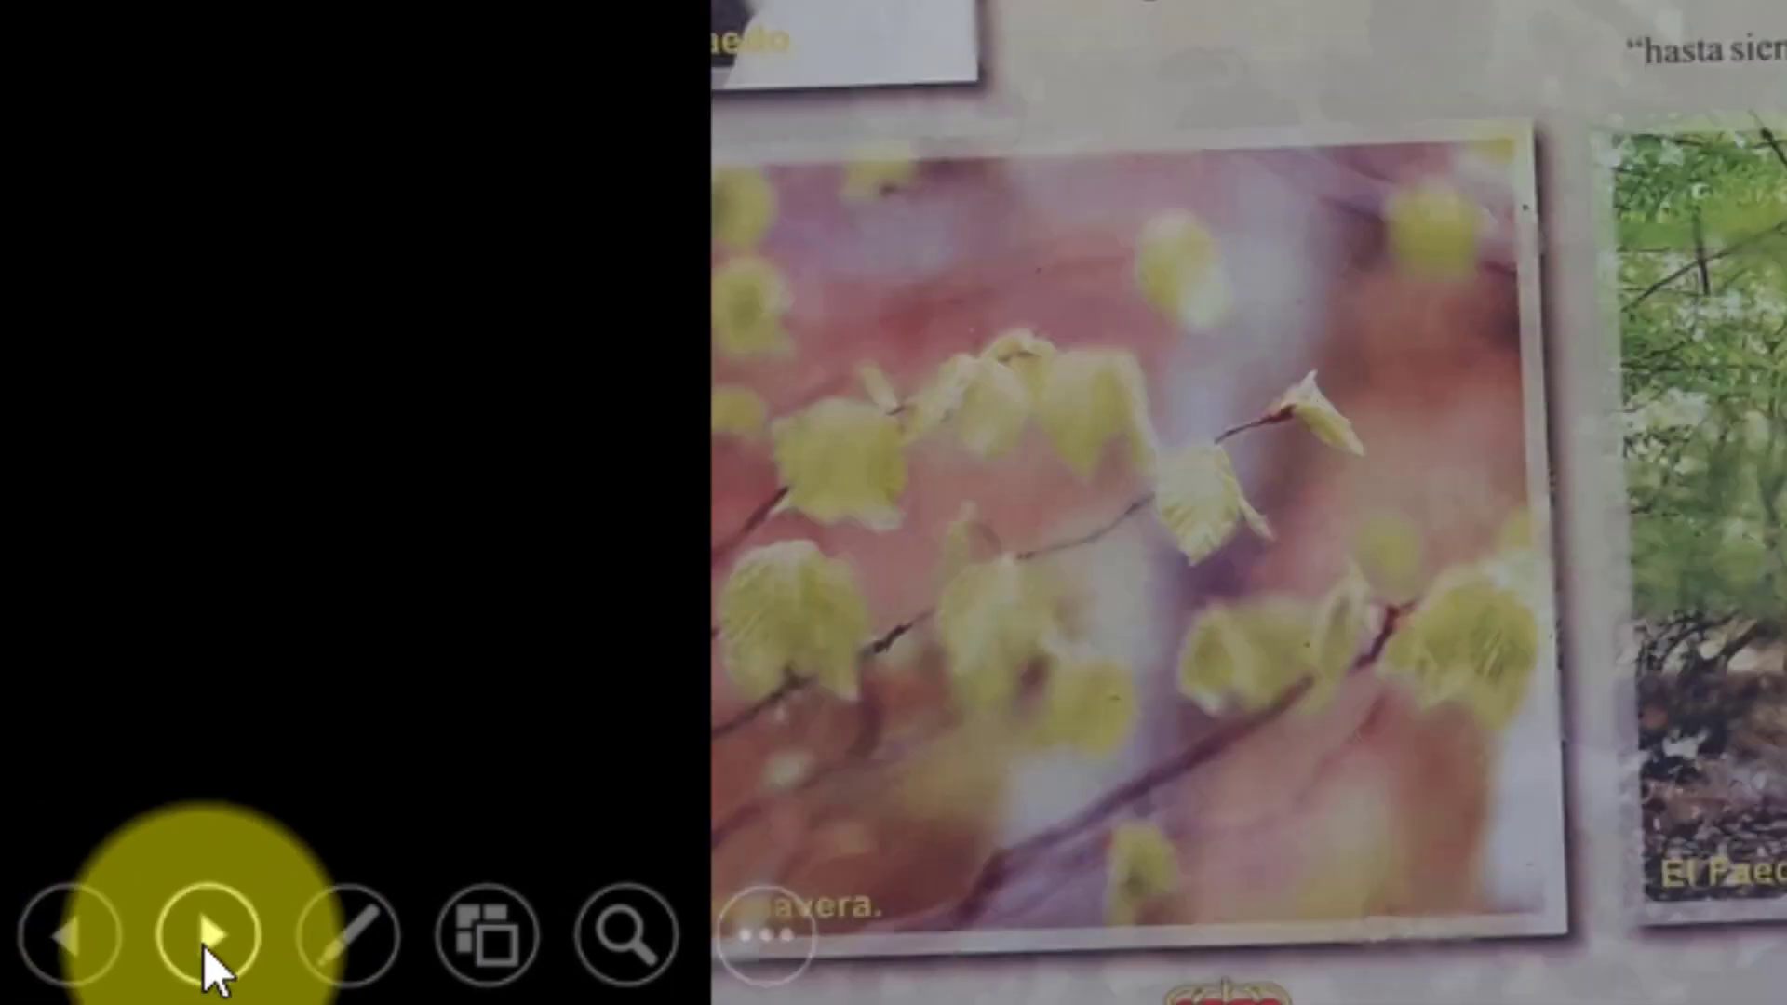
pyautogui.click(349, 945)
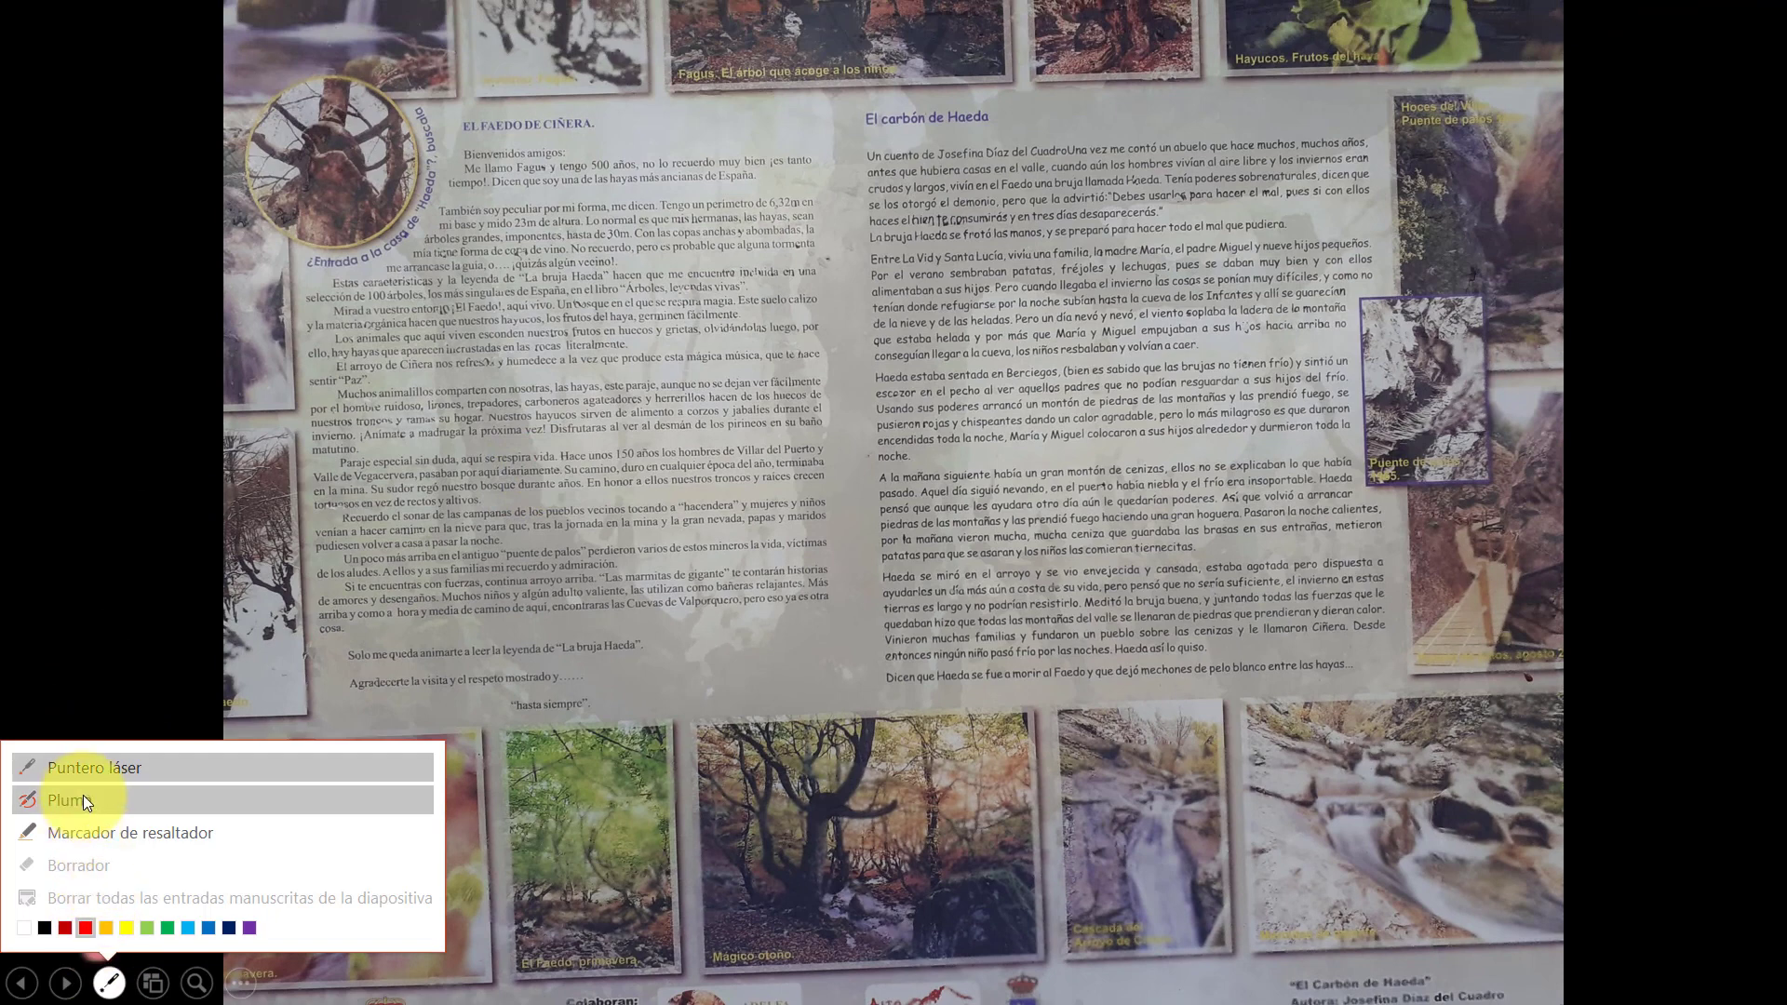
# Step: Draw a red pen mark on the sign photo, then erase it
pyautogui.click(71, 800)
pyautogui.moveTo(571, 842)
pyautogui.mouseDown()
pyautogui.moveTo(769, 733)
pyautogui.moveTo(574, 837)
pyautogui.mouseUp()
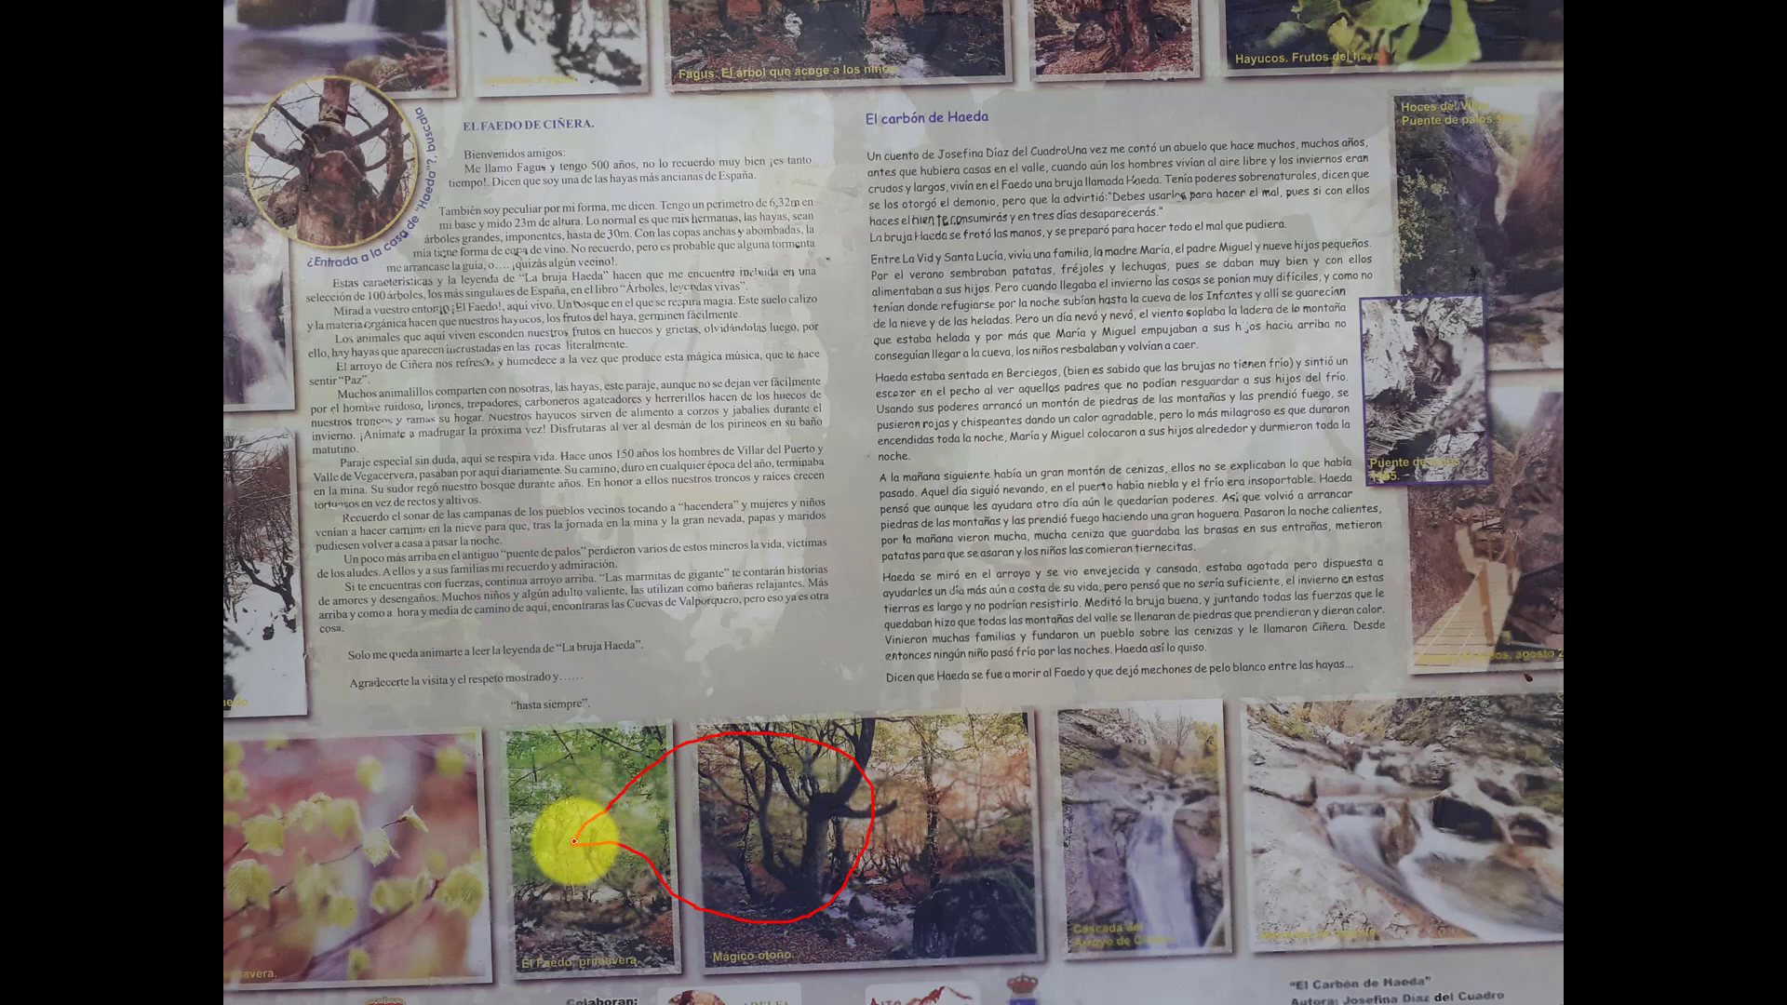
pyautogui.click(109, 983)
pyautogui.click(70, 868)
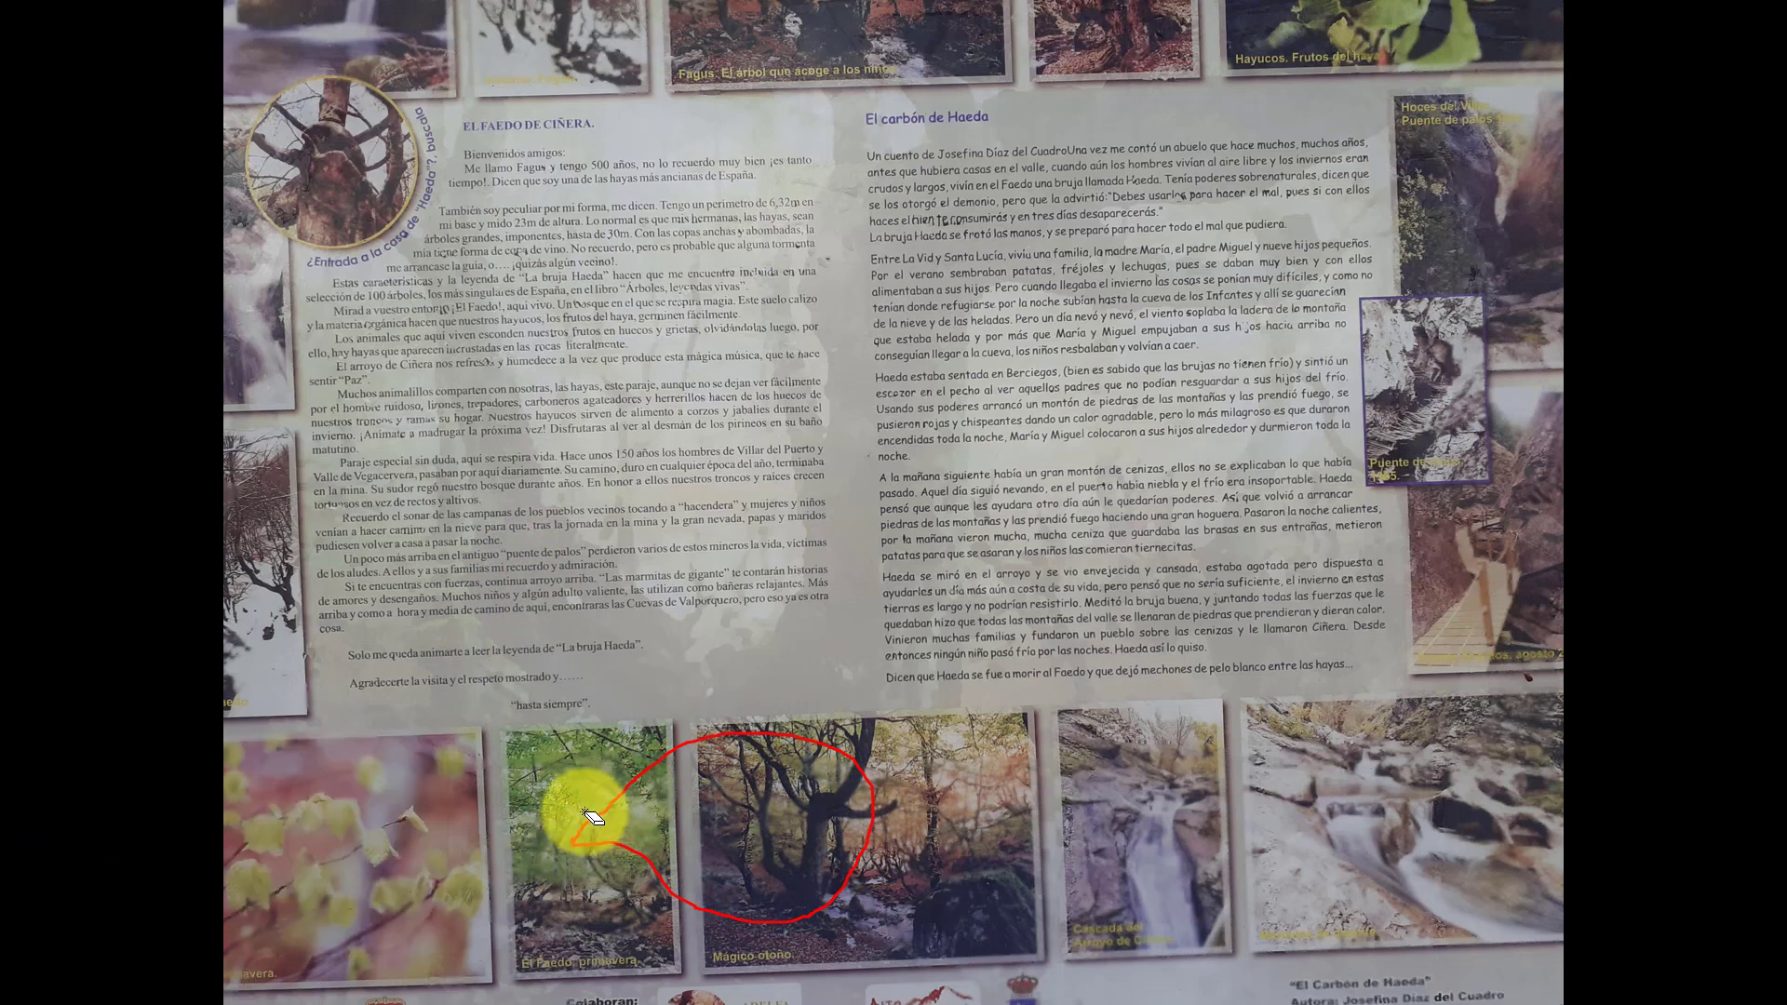
pyautogui.click(622, 798)
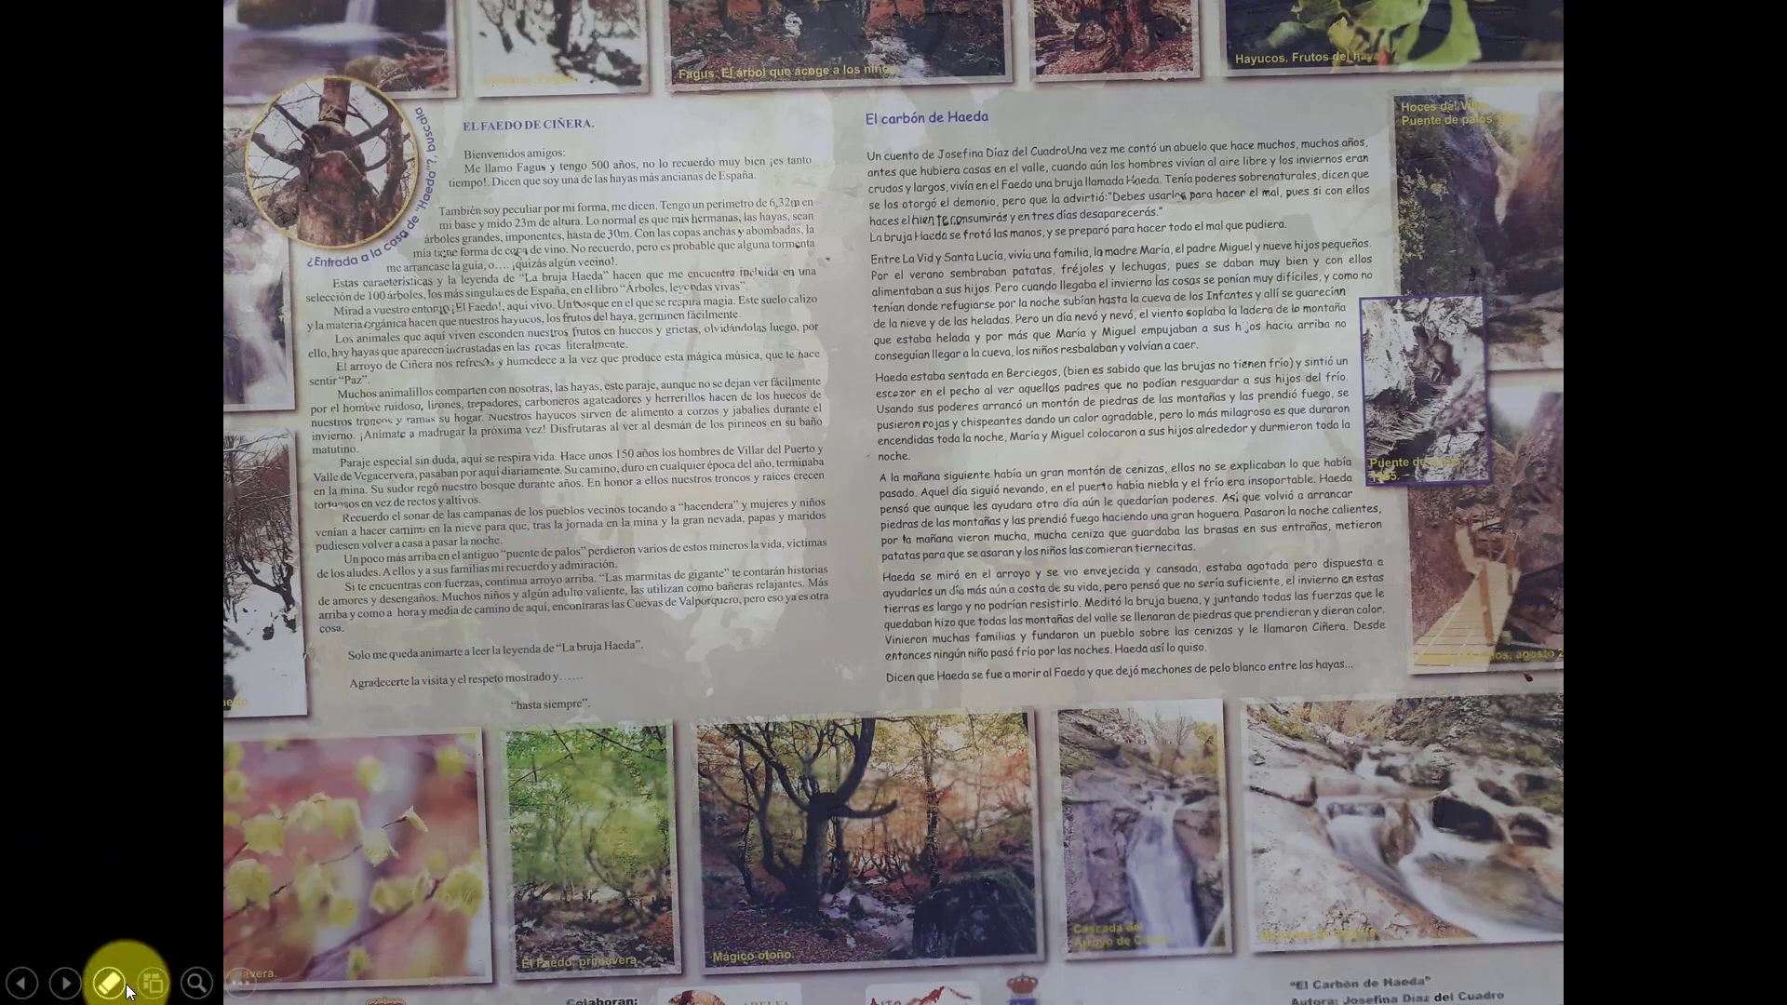
# Step: Highlight the headings EL FAEDO DE CIÑERA and El carbón de Haeda in yellow
pyautogui.click(109, 983)
pyautogui.click(86, 844)
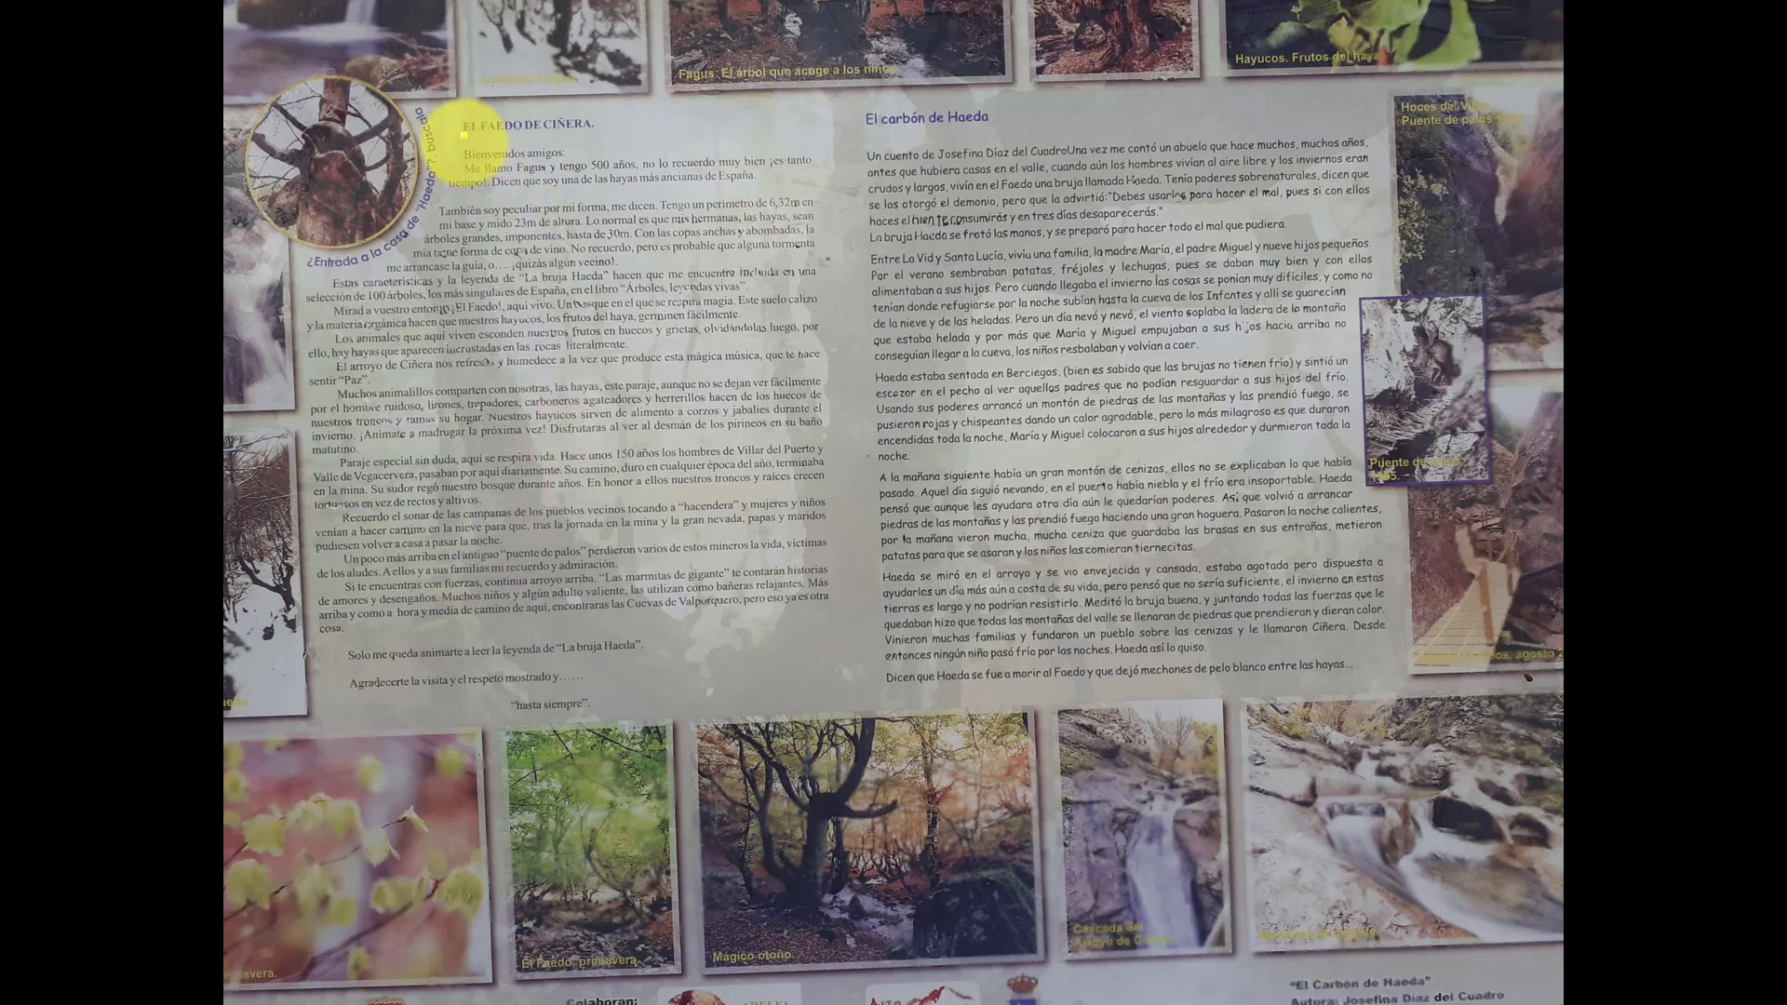
pyautogui.moveTo(485, 118); pyautogui.dragTo(603, 133)
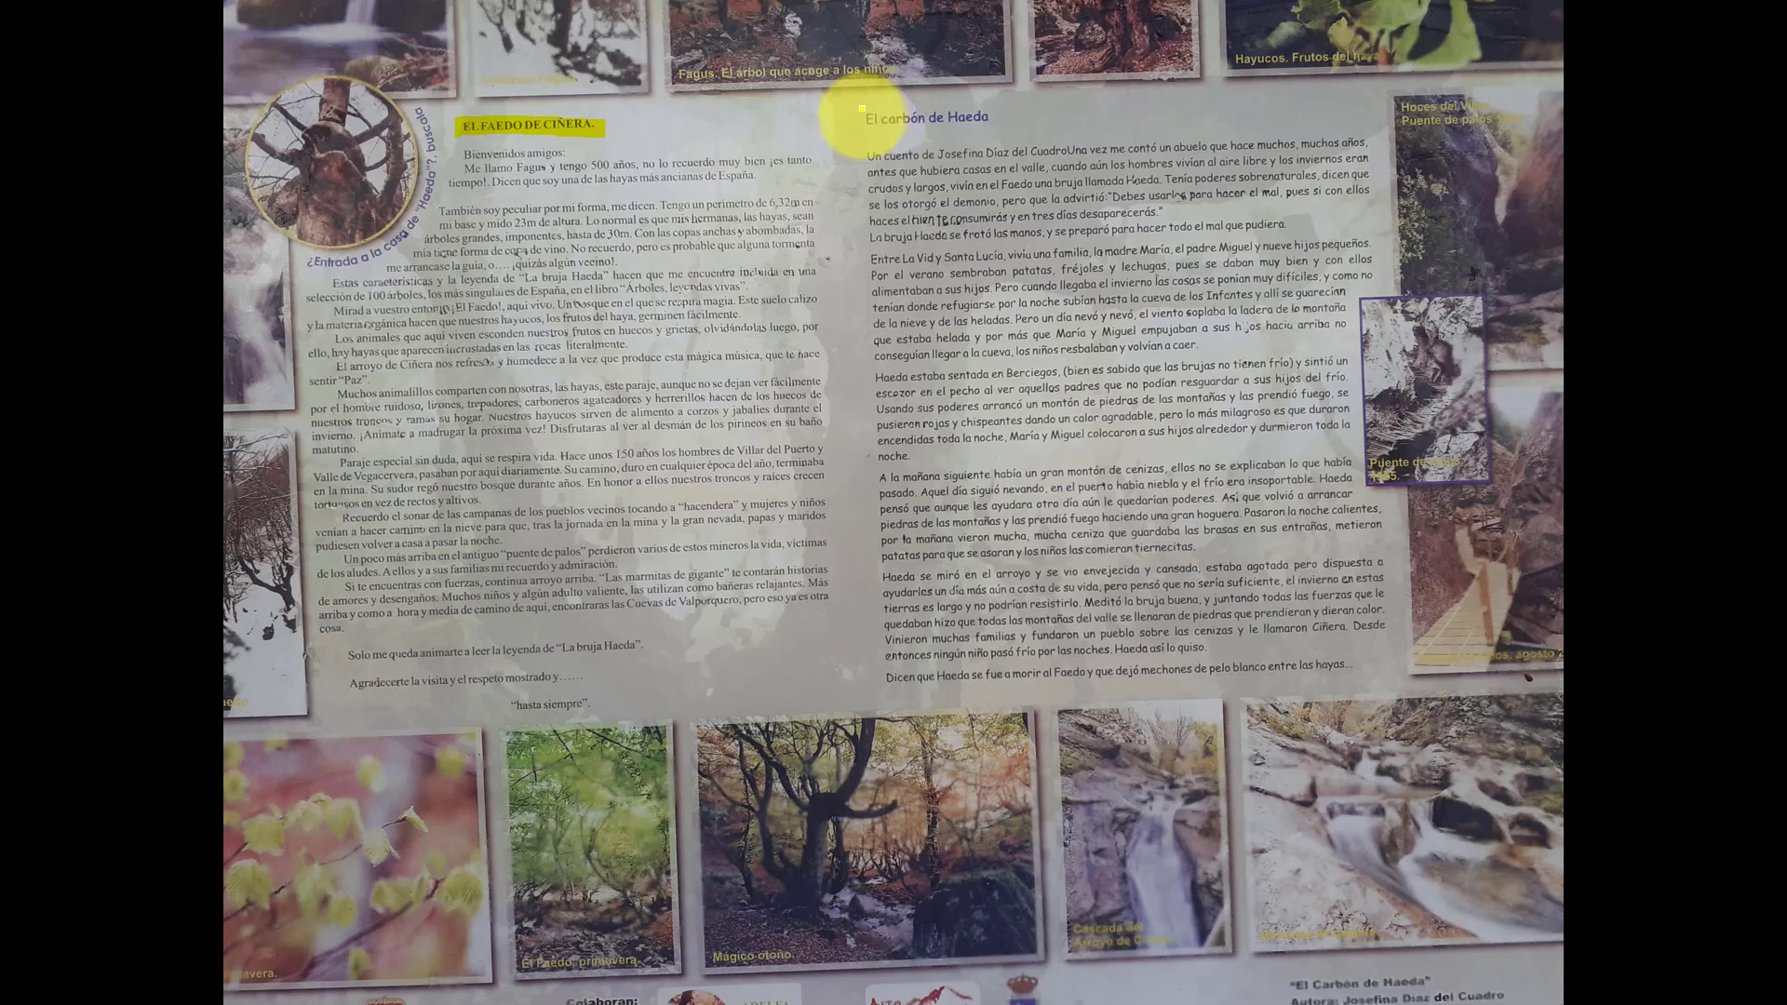
pyautogui.moveTo(864, 118); pyautogui.dragTo(988, 119)
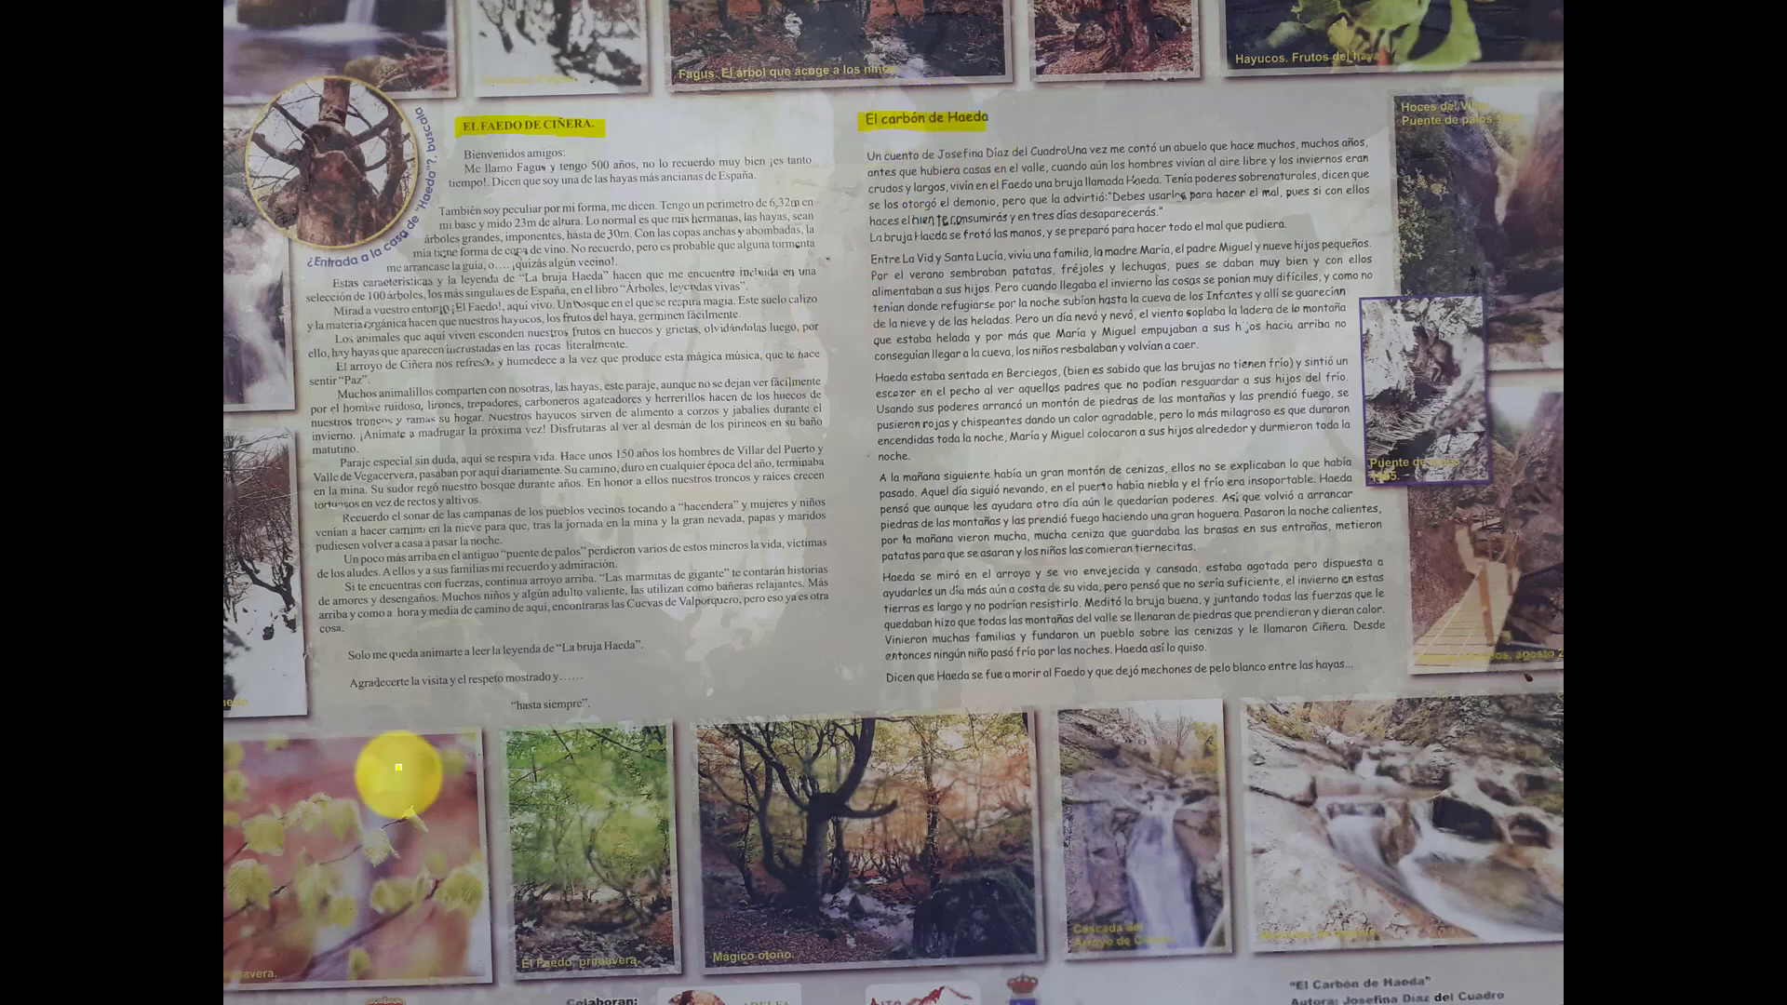
# Step: Erase both heading highlights so the slide is clean
pyautogui.click(110, 973)
pyautogui.click(103, 865)
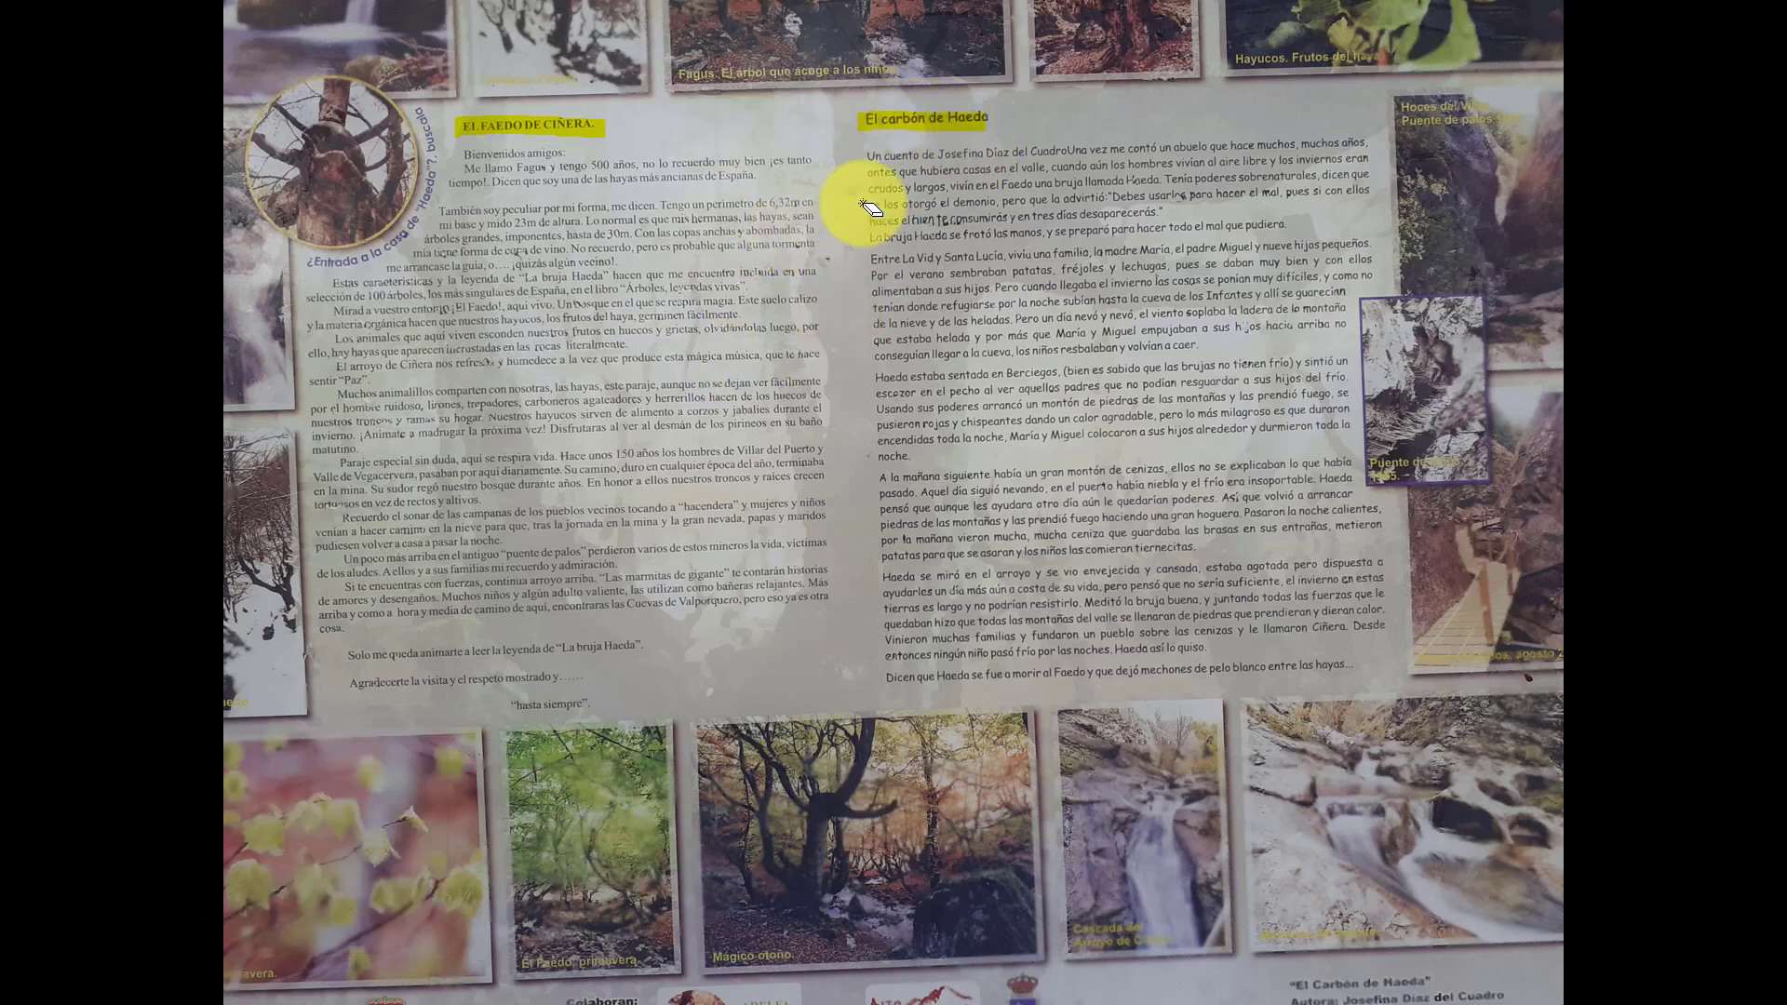
pyautogui.click(875, 120)
pyautogui.click(581, 129)
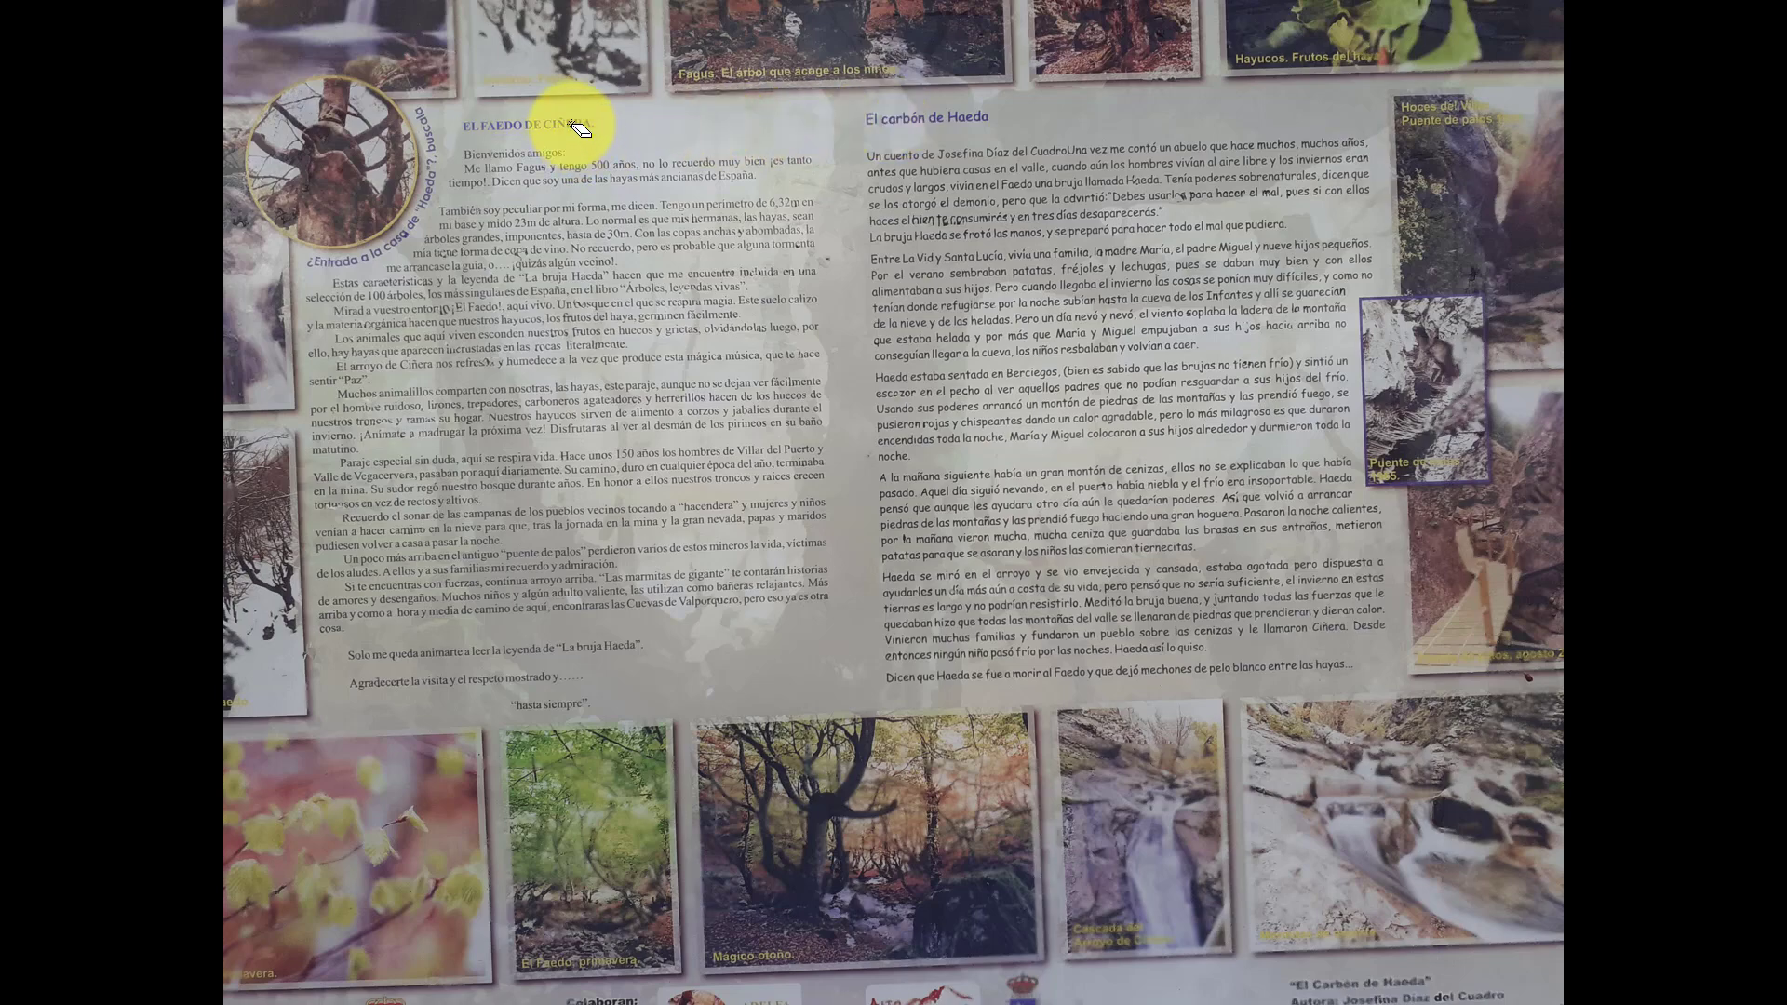
pyautogui.scroll(3, 279, 957)
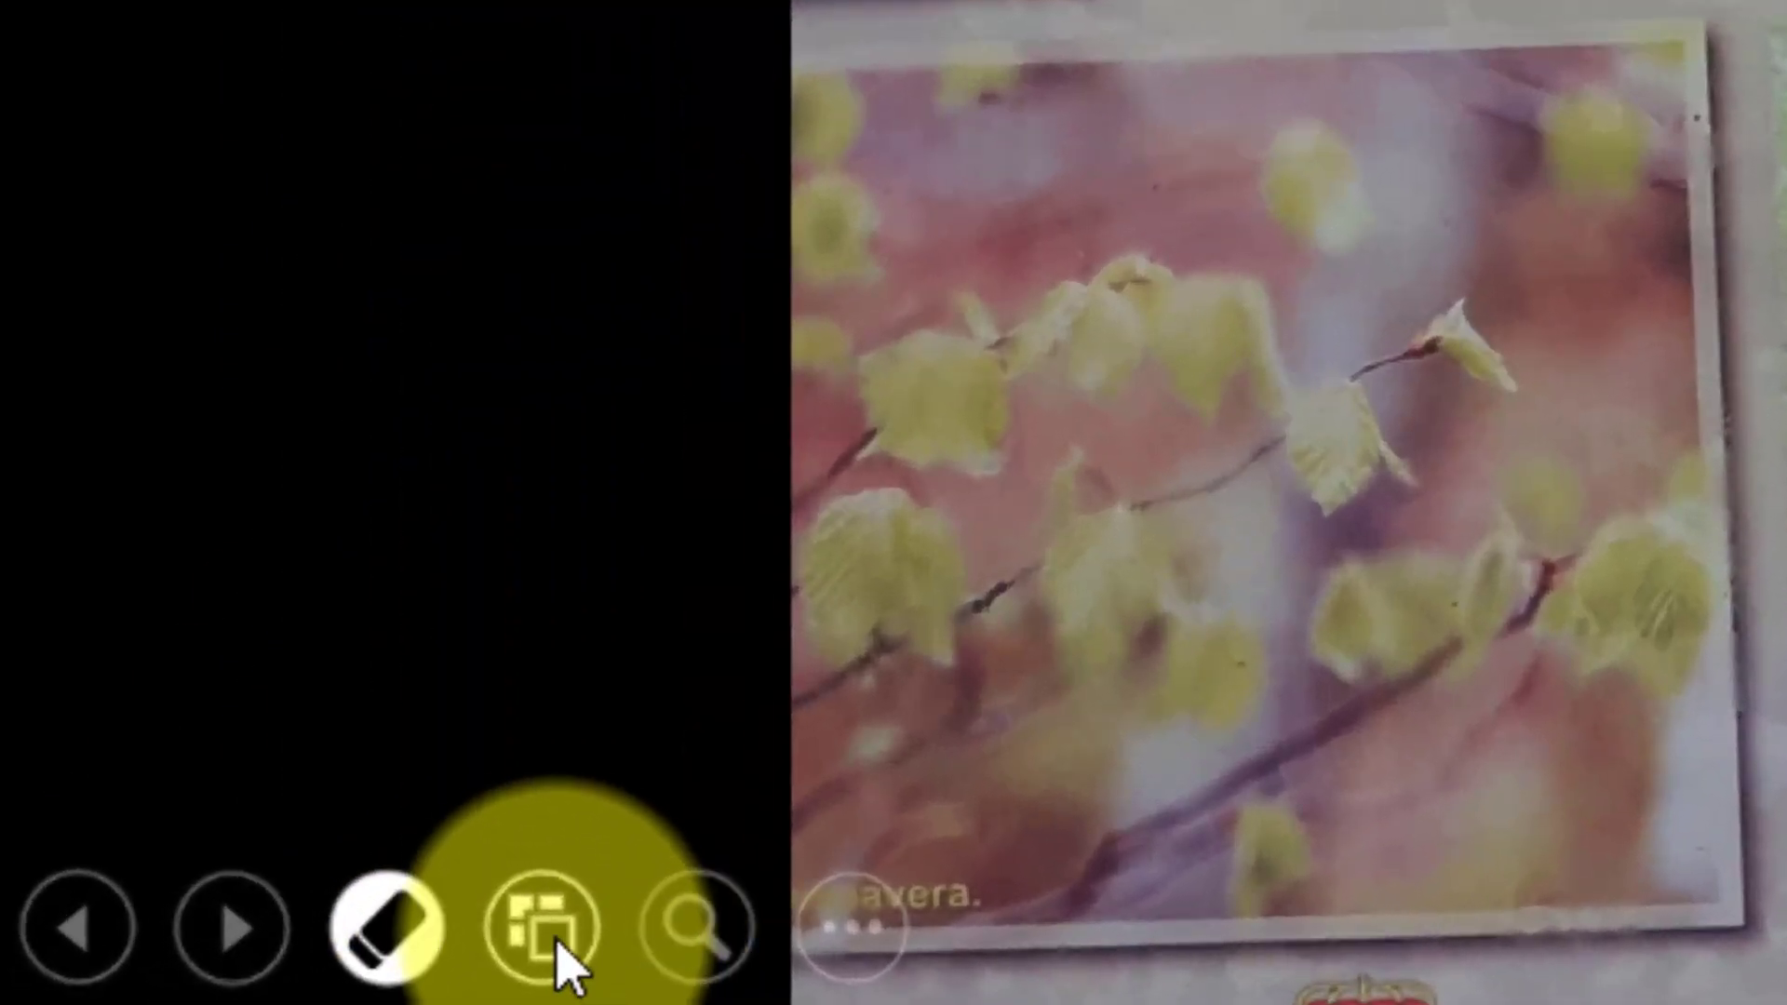
# Step: Check the all-slides overview, then advance two slides to the green valley photo
pyautogui.click(555, 935)
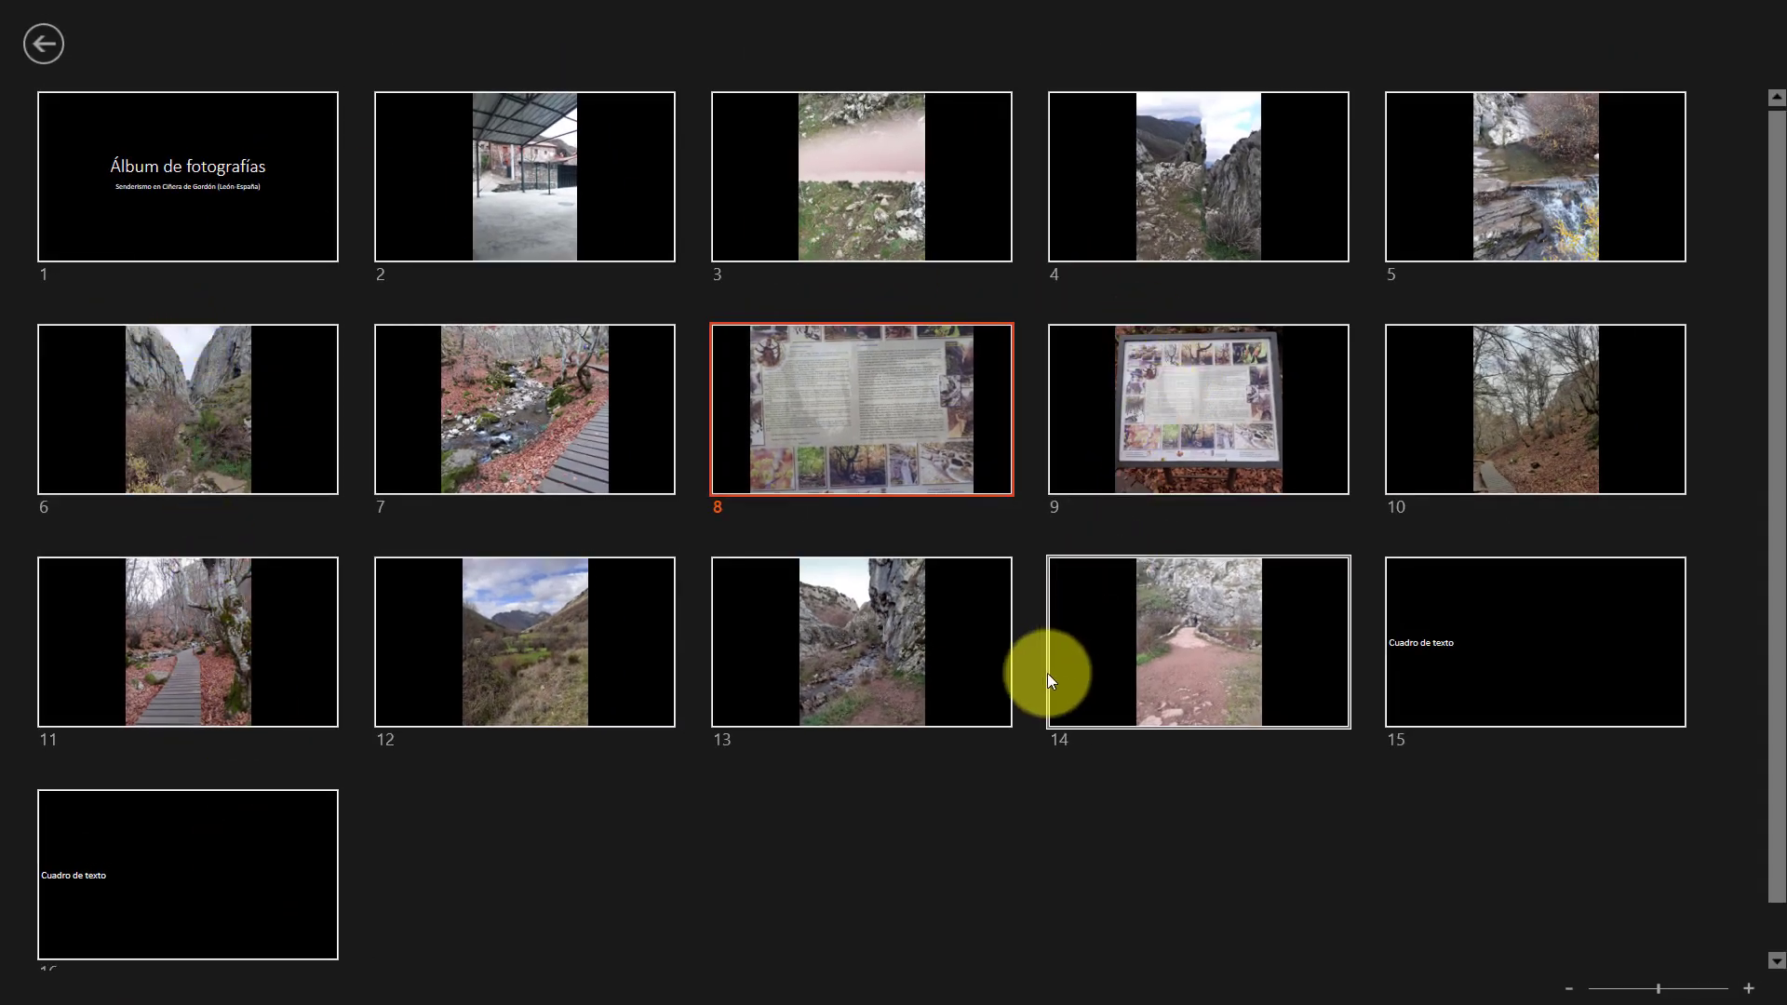
pyautogui.click(41, 42)
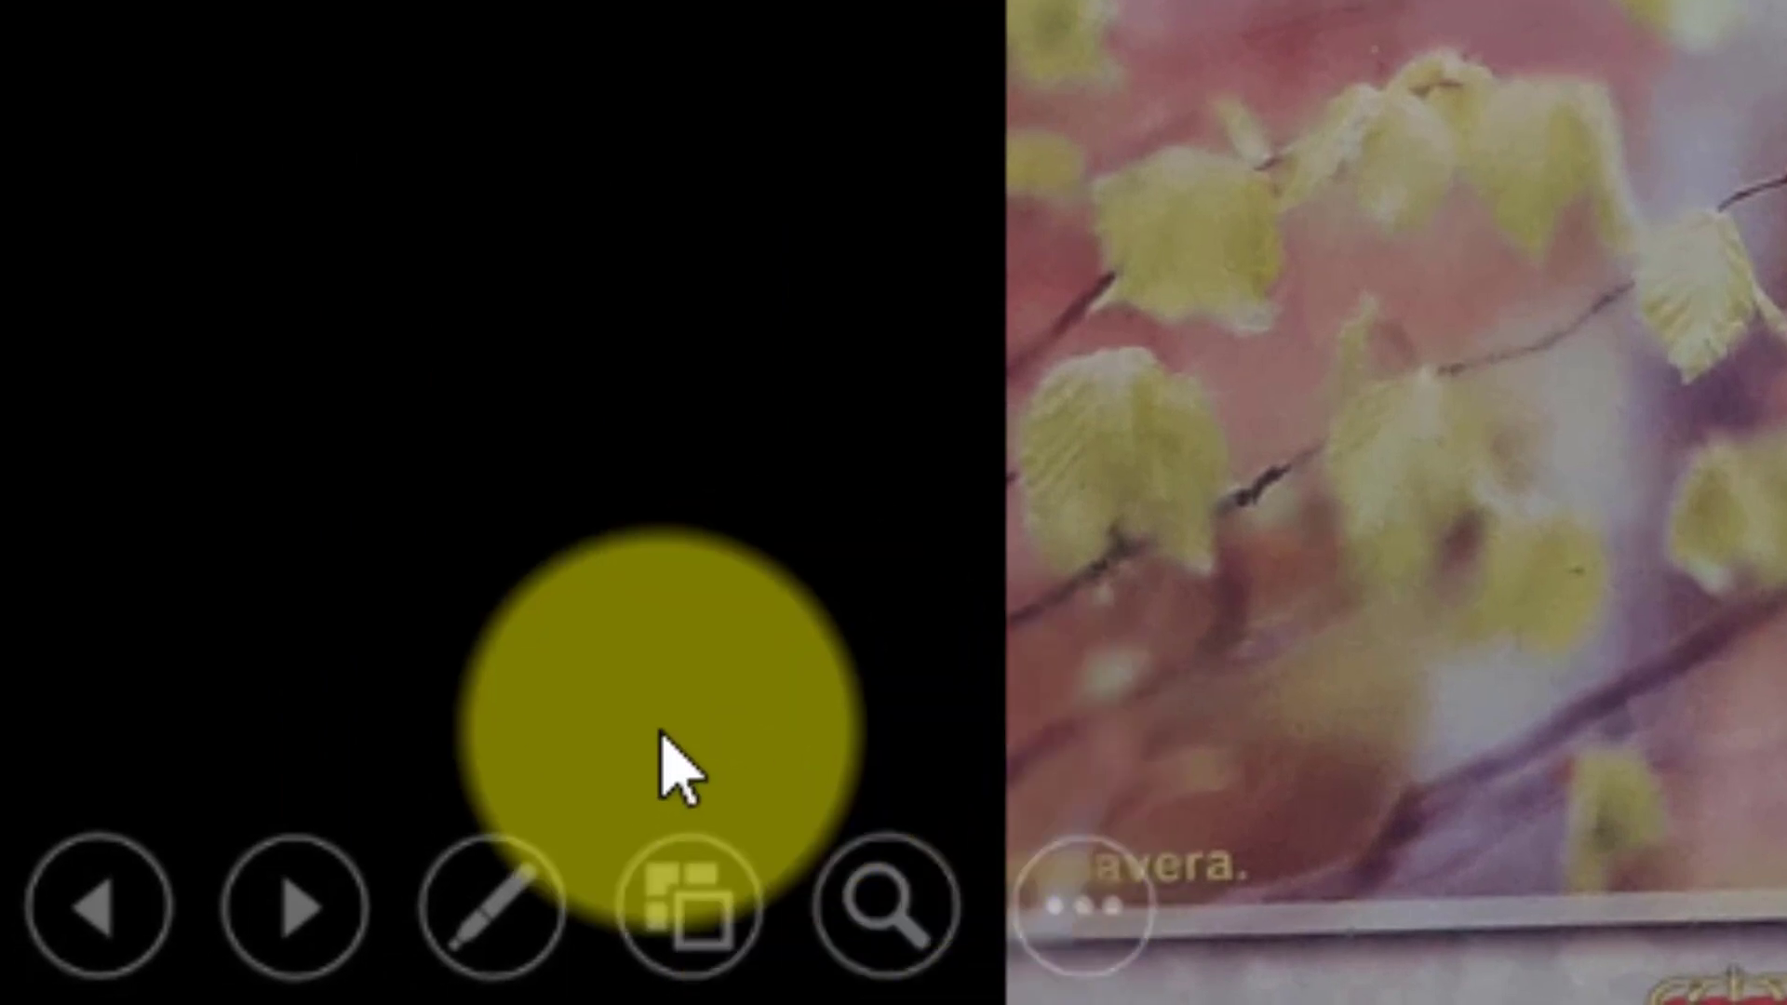
pyautogui.click(293, 908)
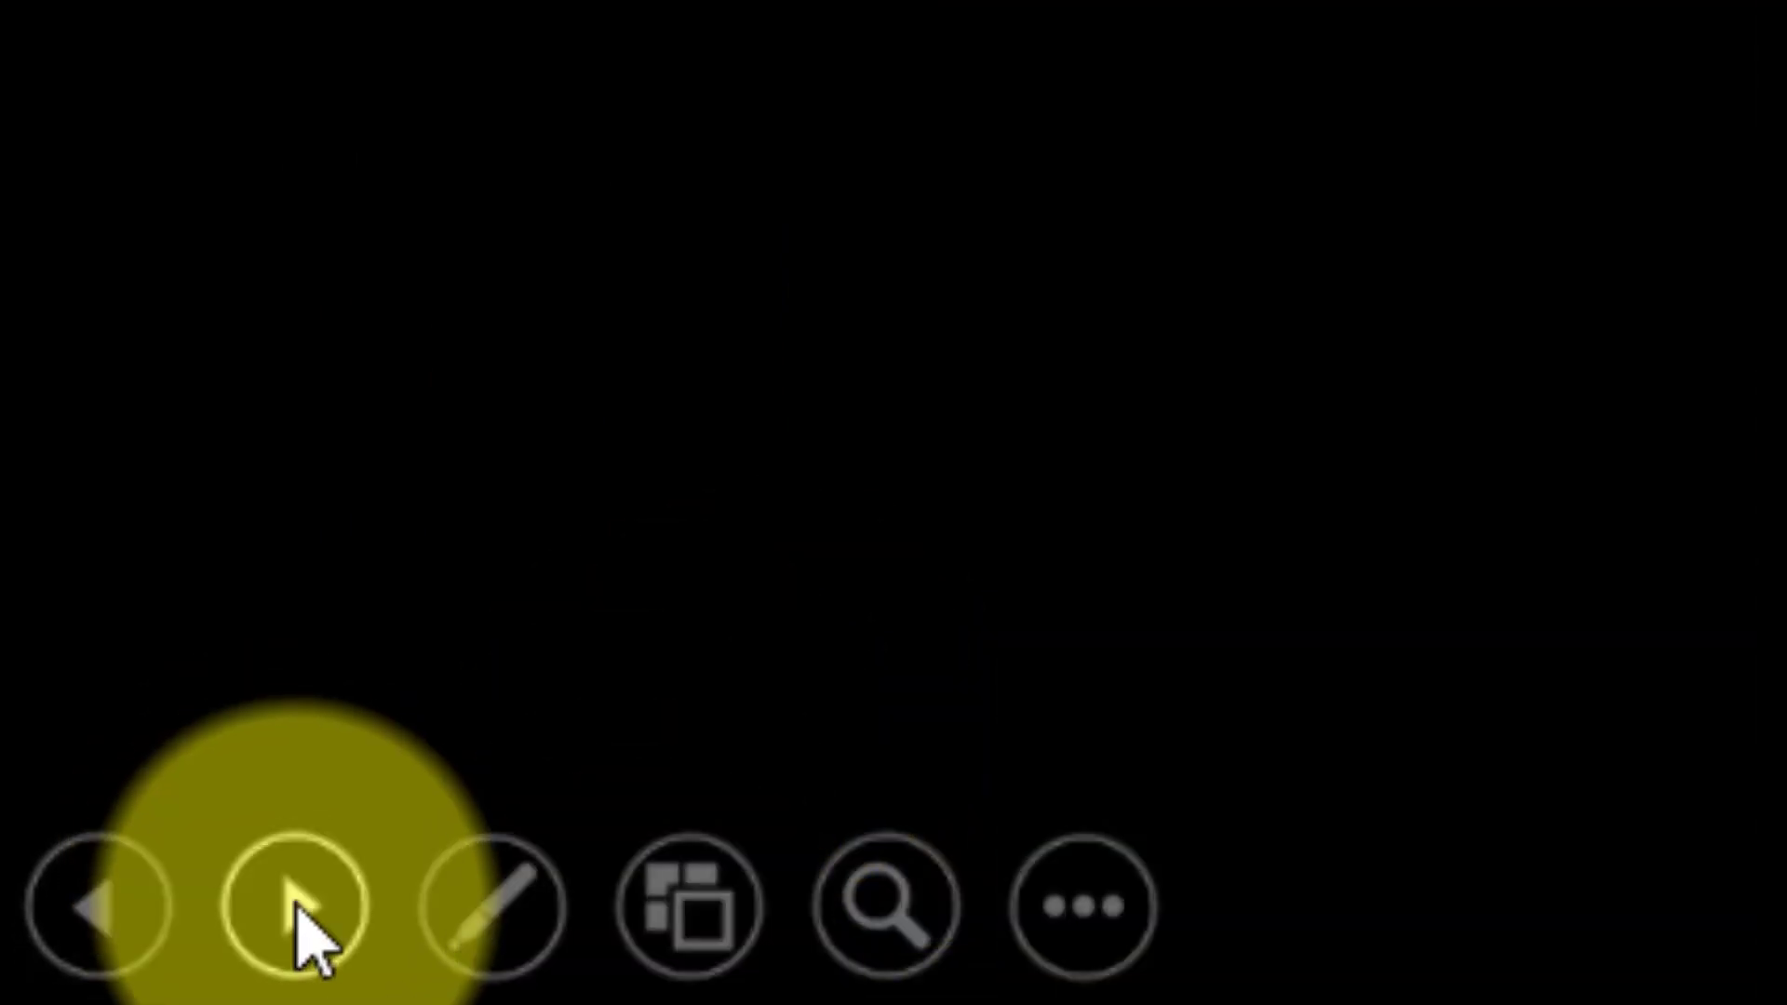
pyautogui.click(296, 907)
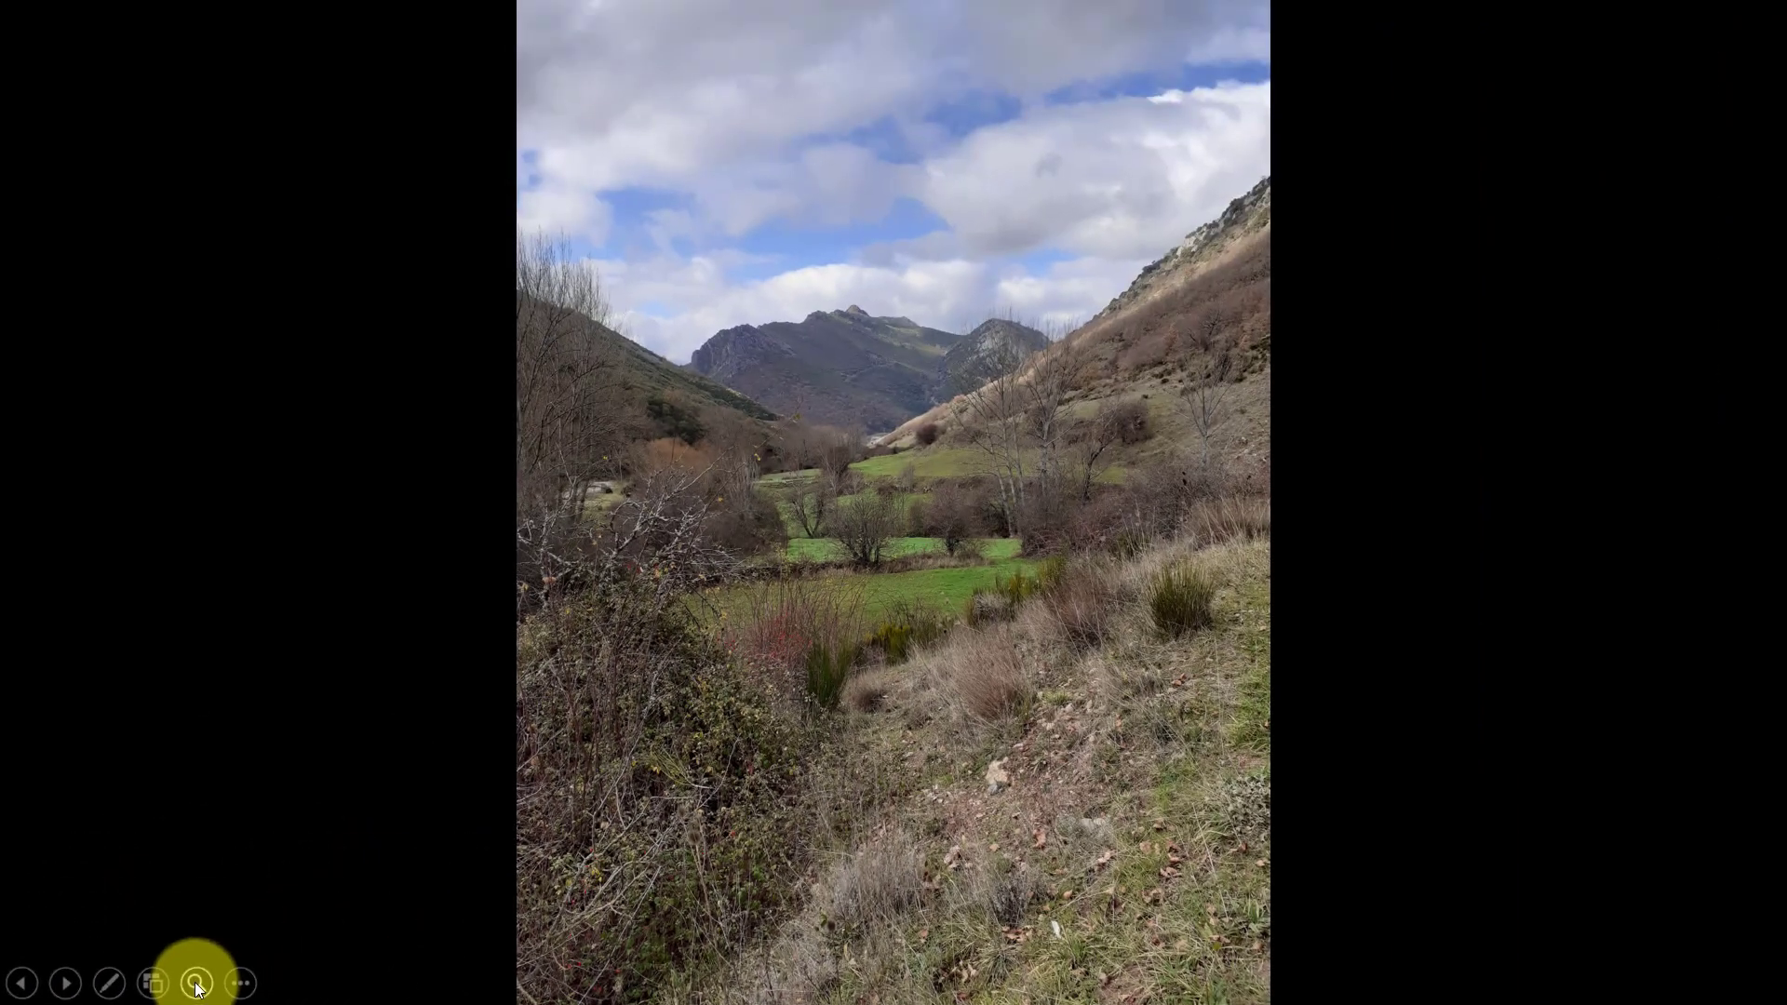
# Step: Zoom in on the valley photo's mountains, then bring up the extra slideshow options
pyautogui.click(197, 985)
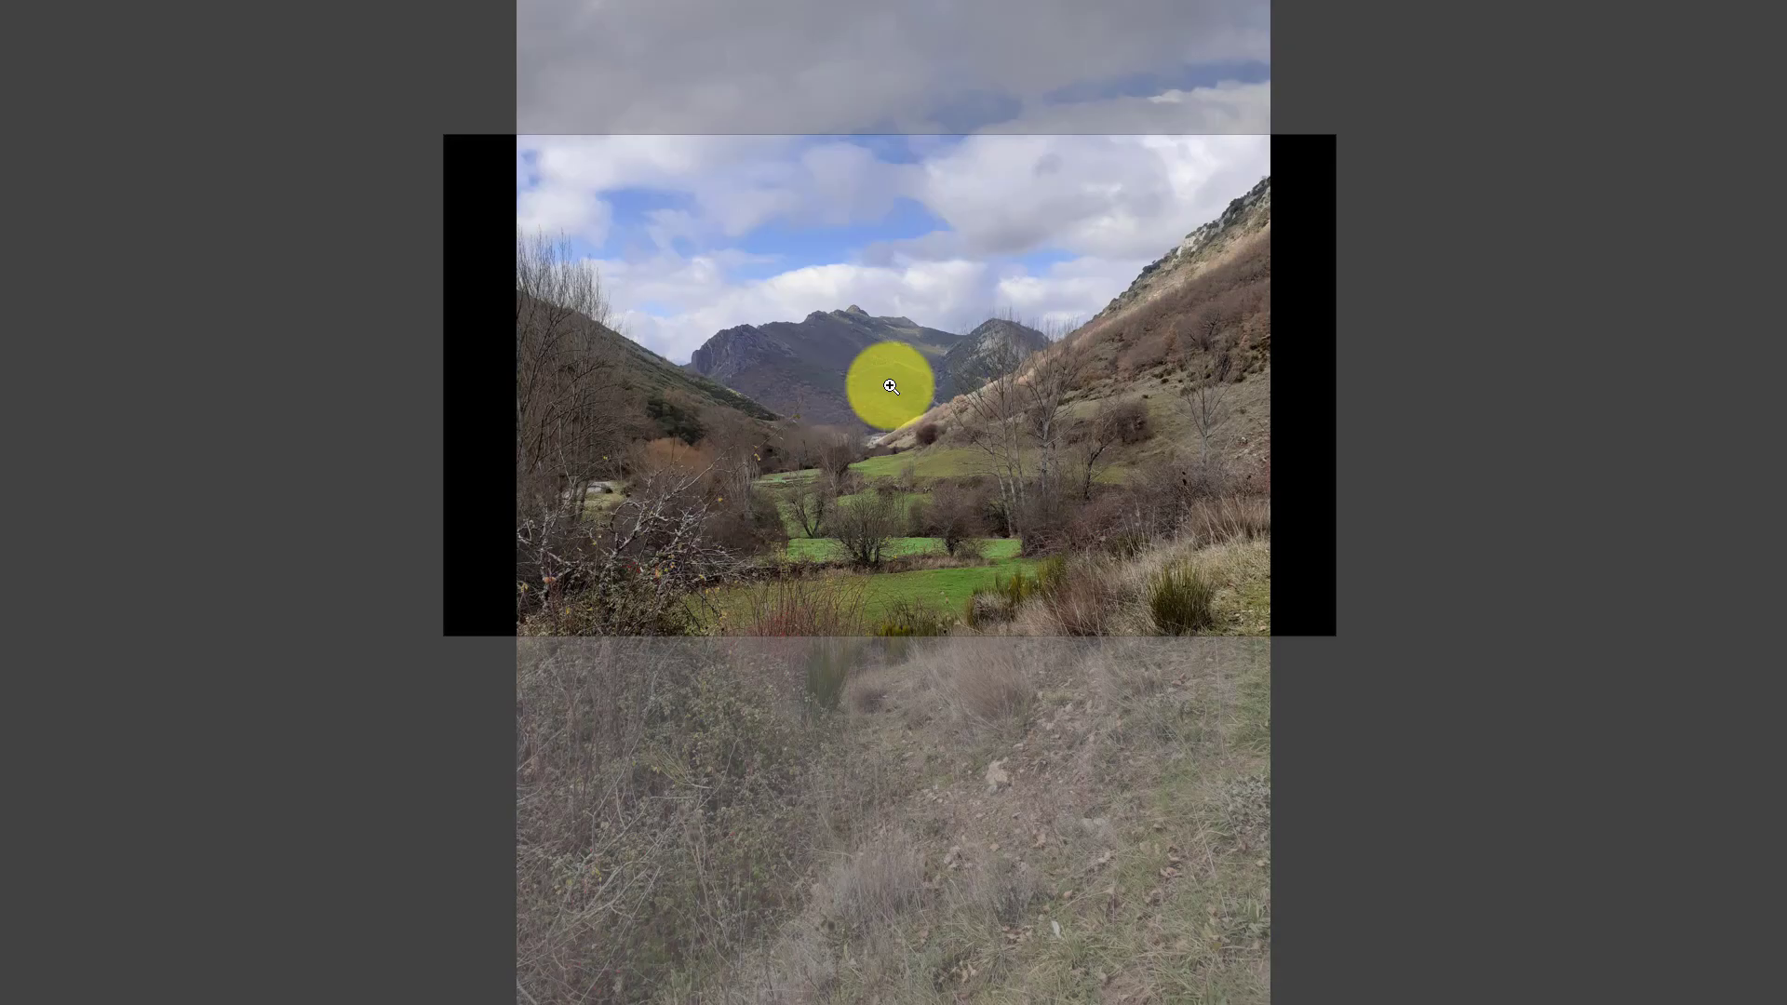
pyautogui.click(891, 386)
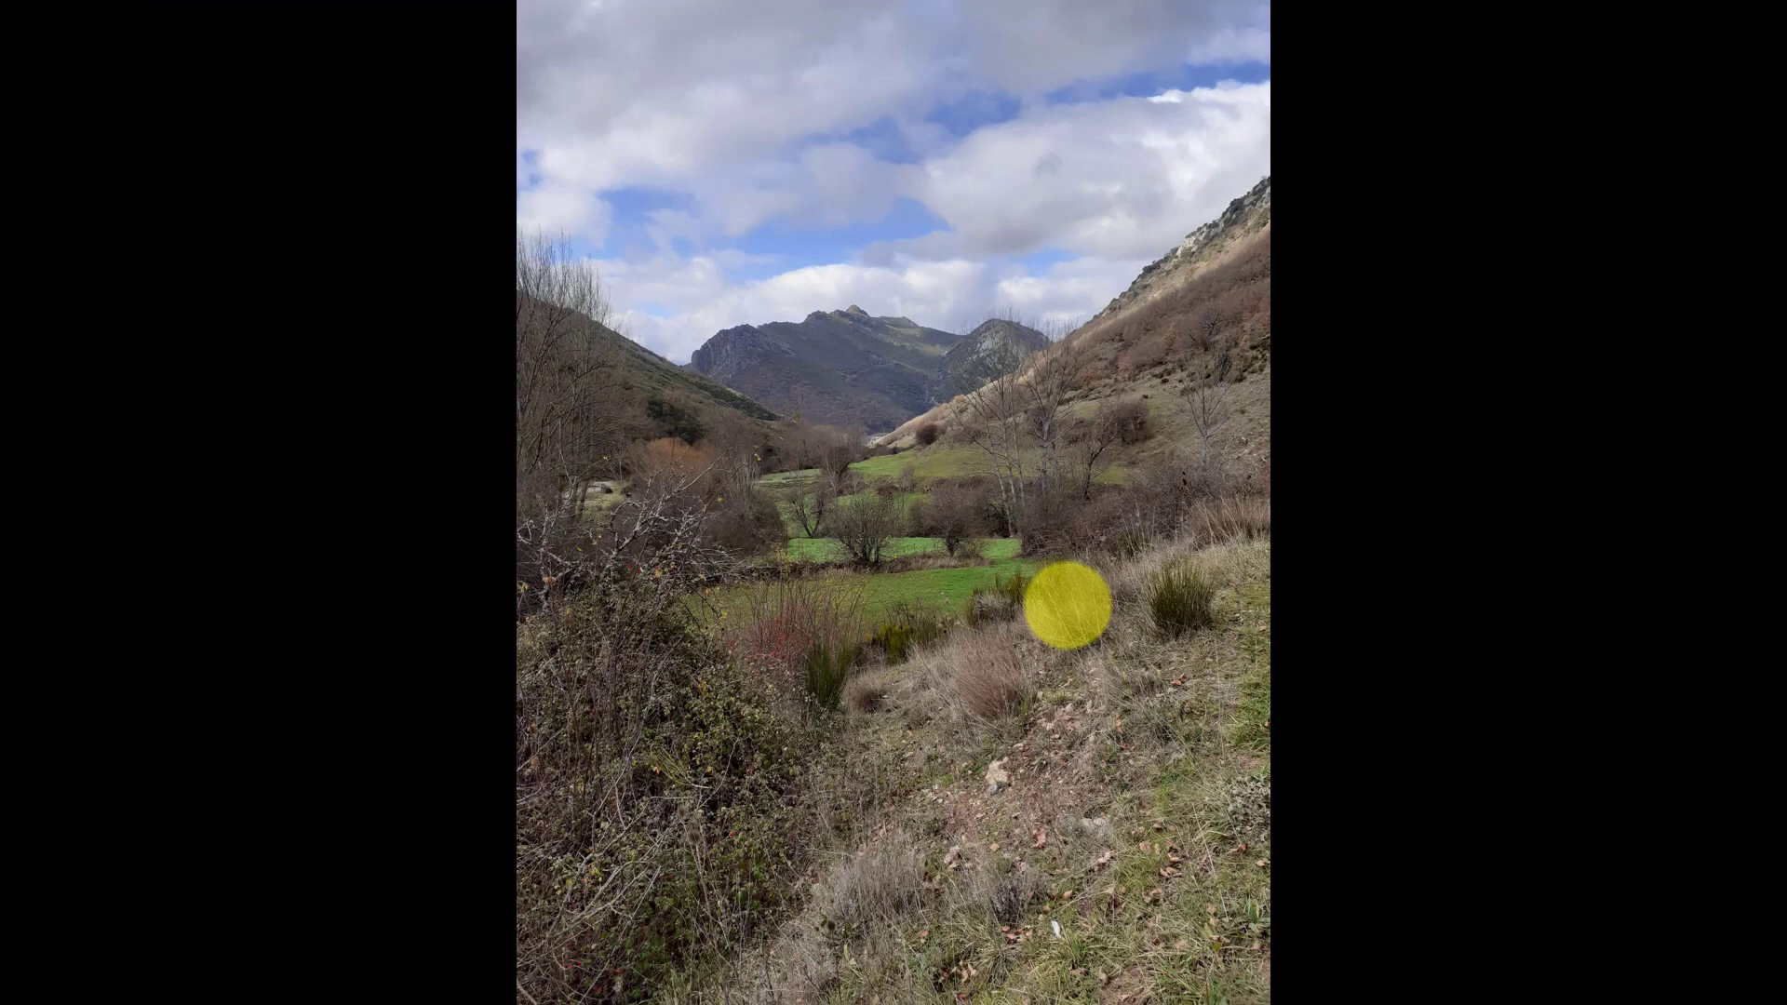
pyautogui.click(239, 975)
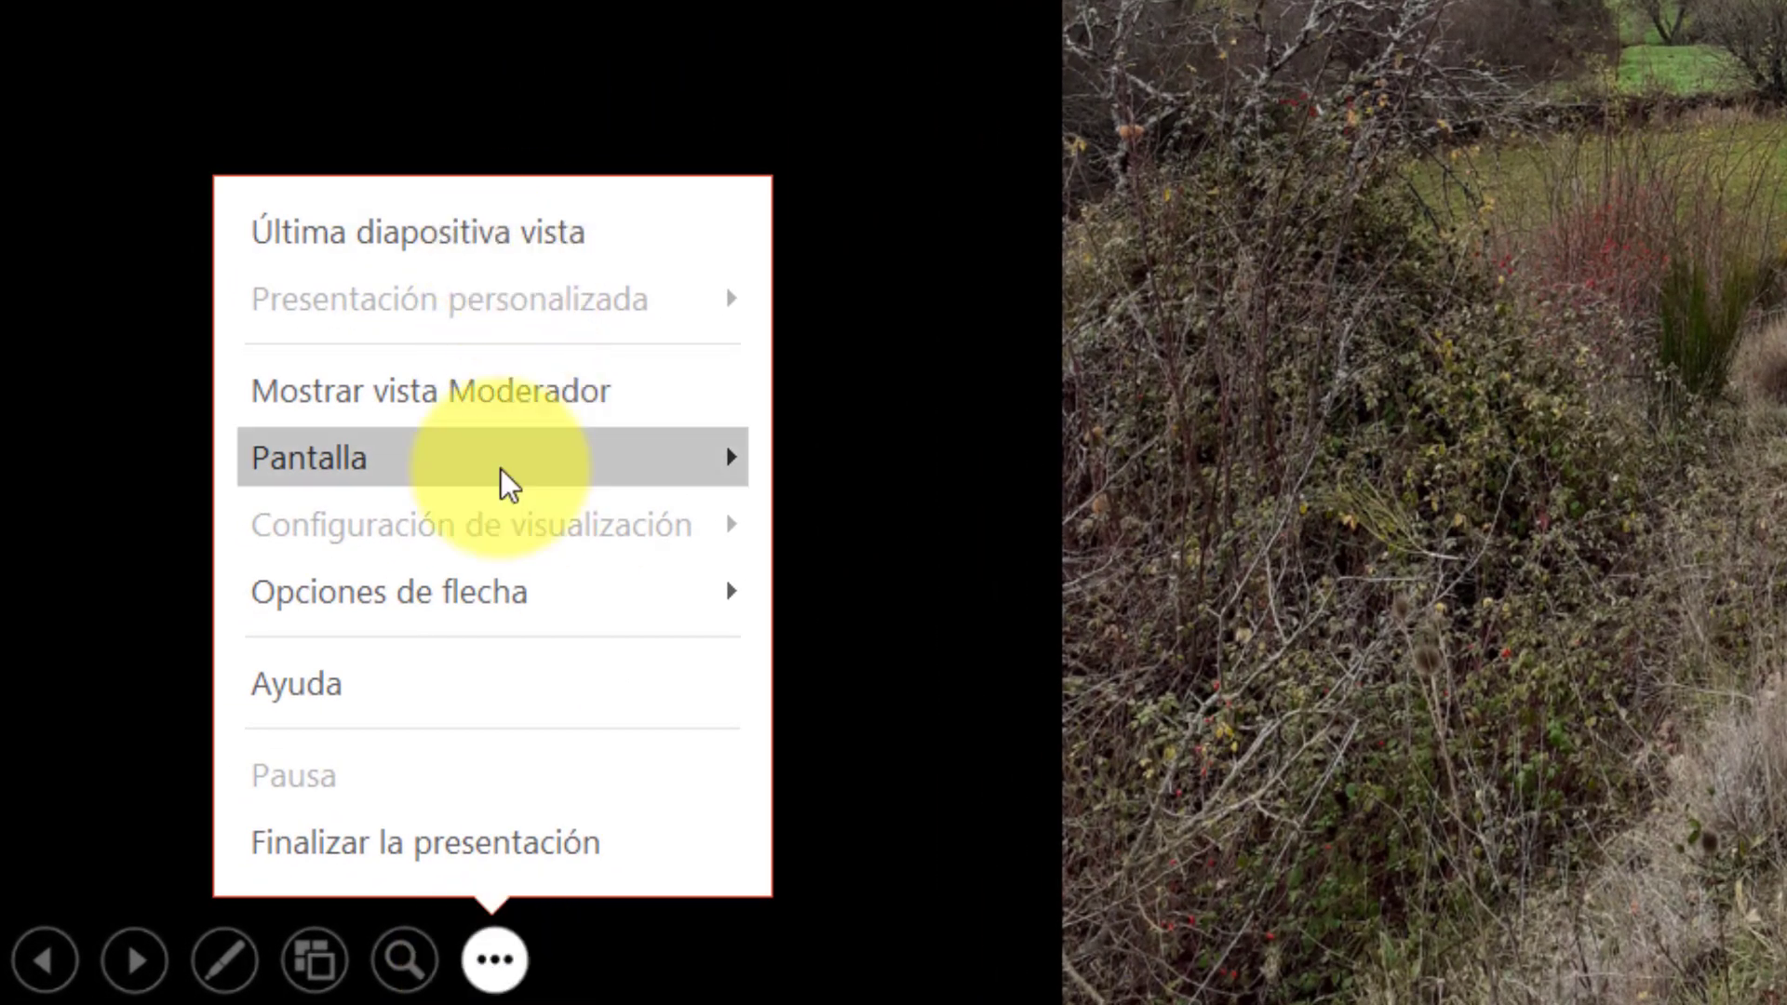
# Step: Check the Pantalla options, then advance past the gorge photo and last slides to the end screen
pyautogui.click(574, 484)
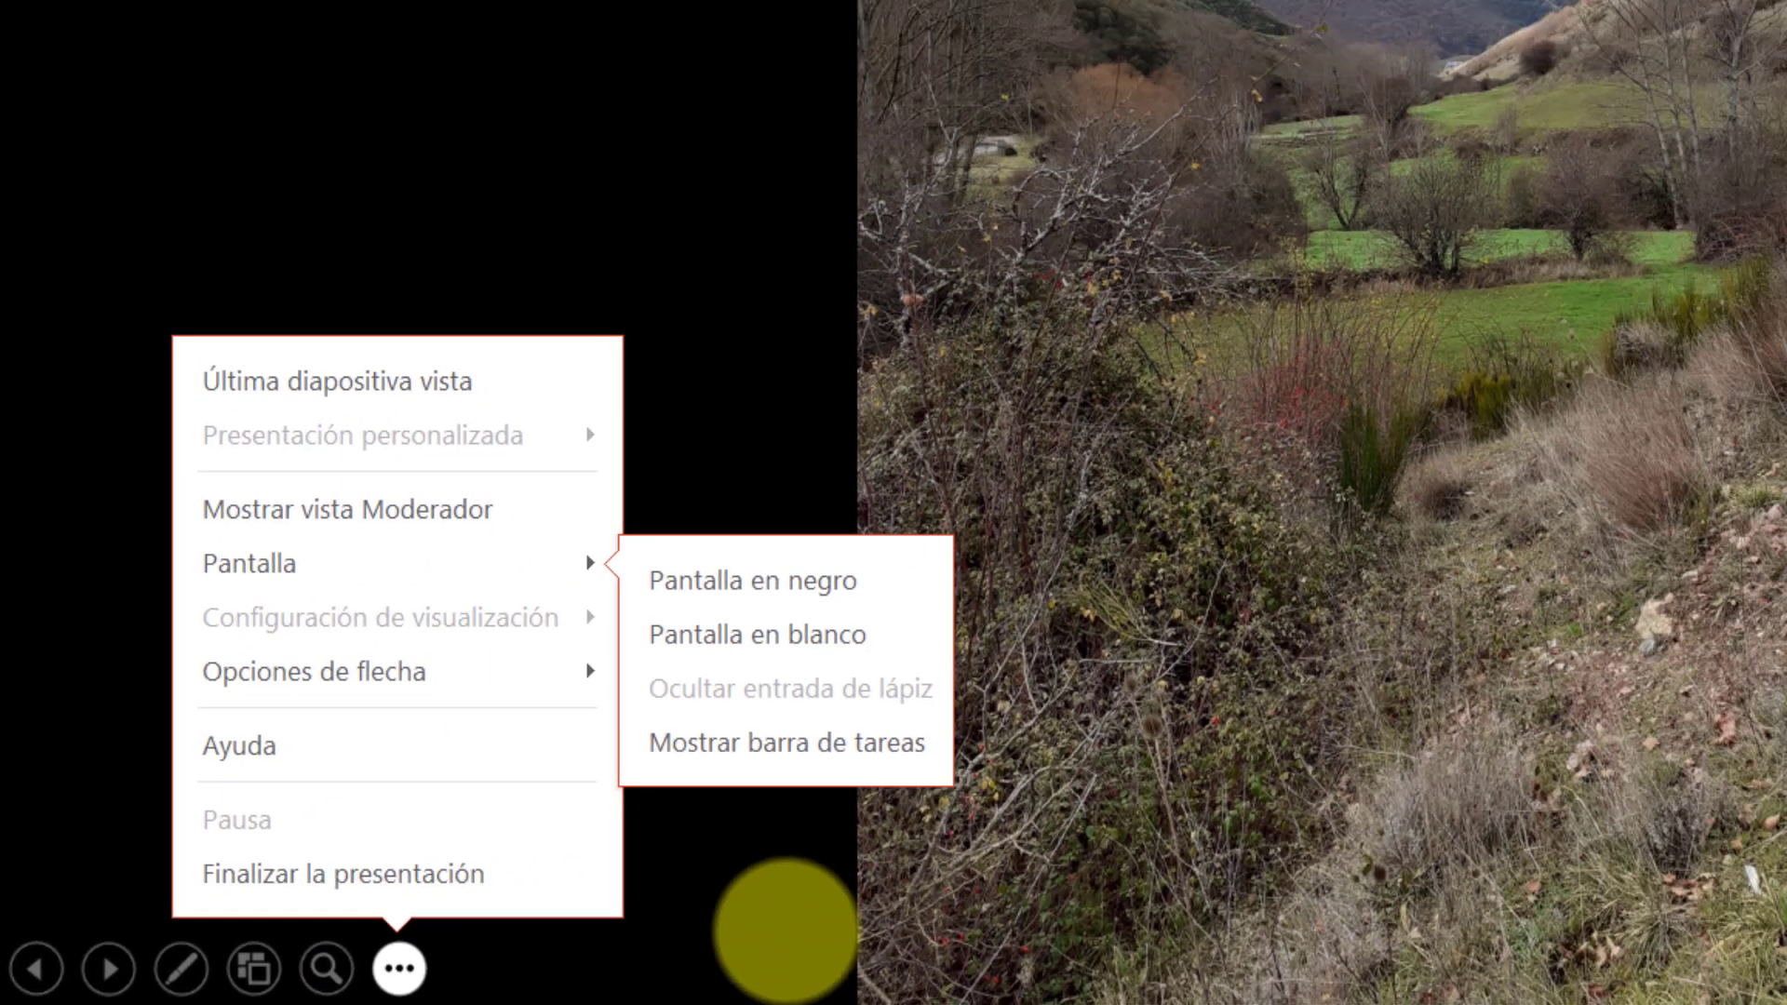
pyautogui.click(782, 923)
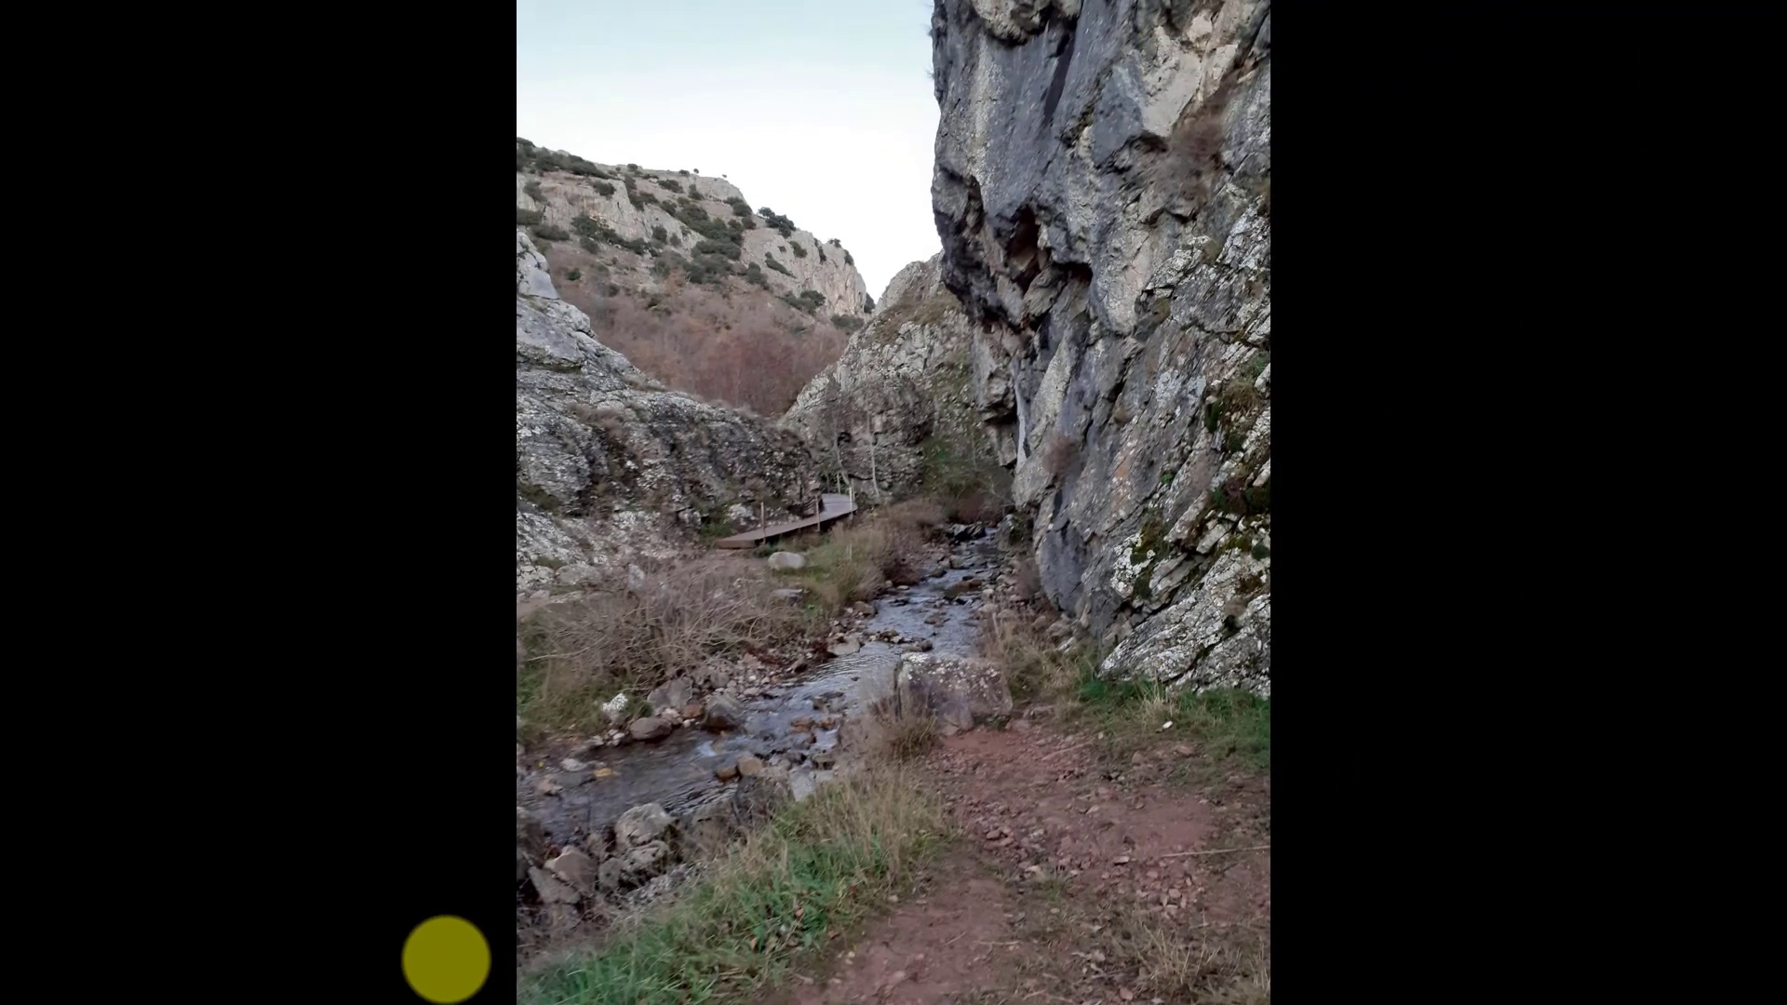
pyautogui.click(65, 984)
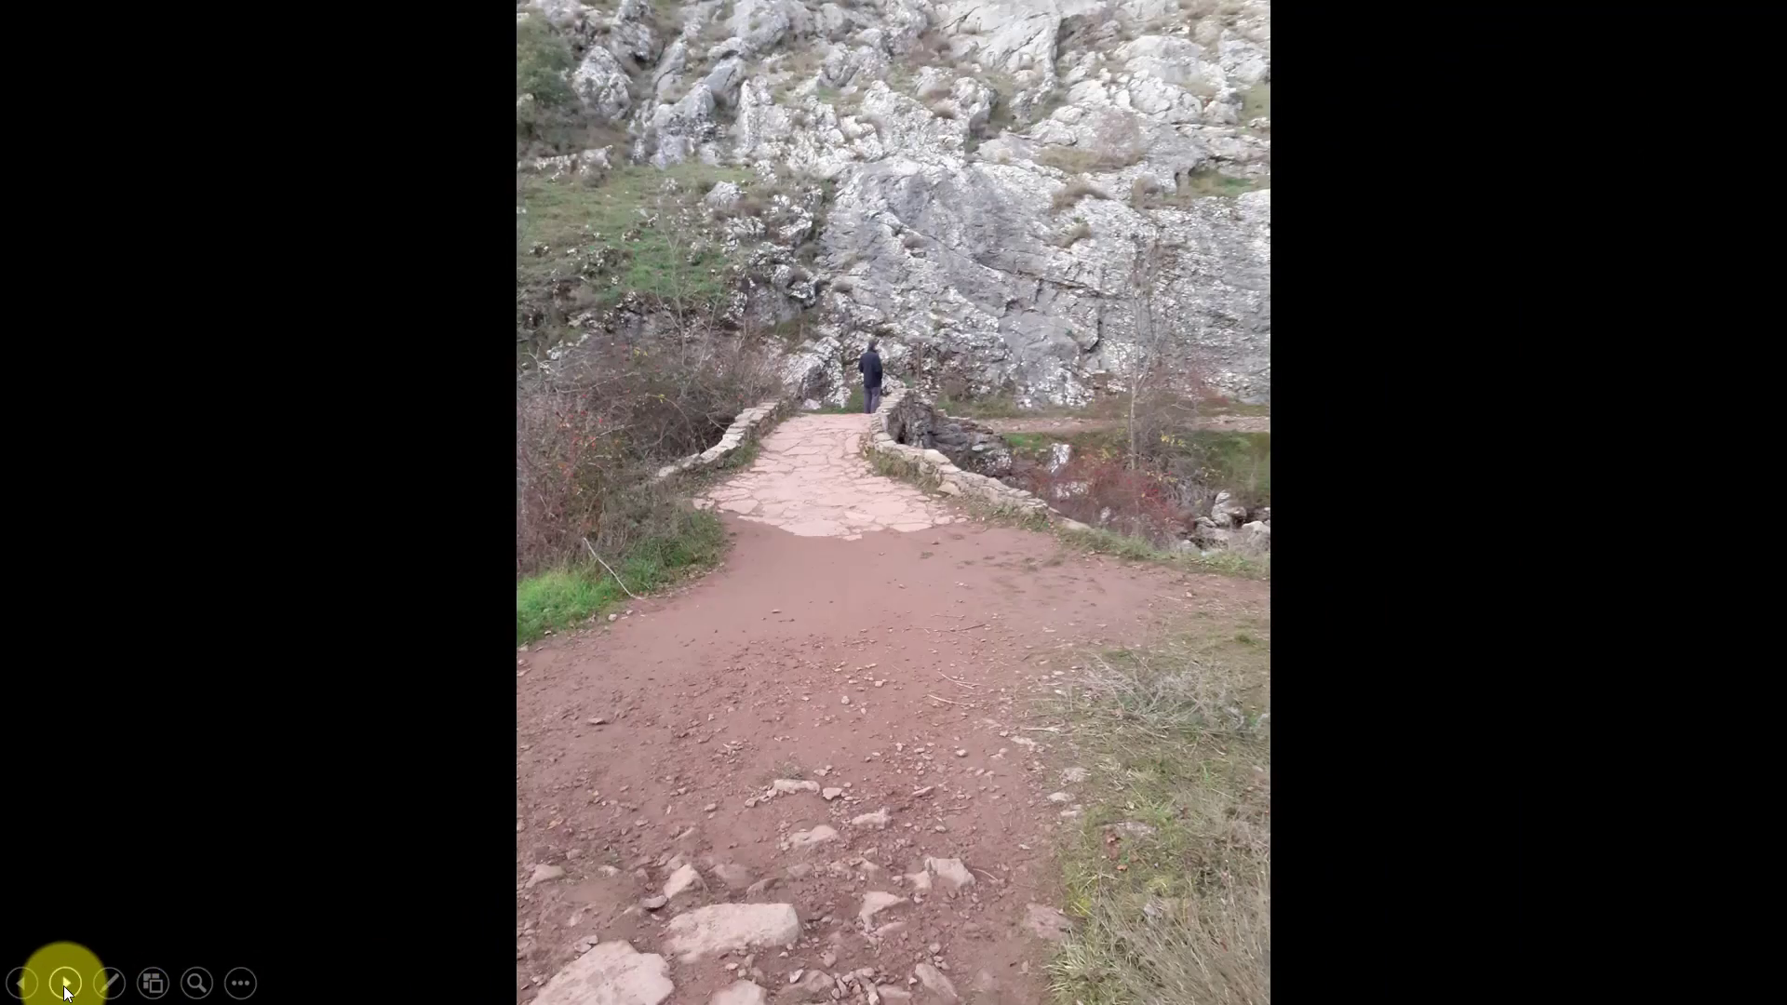
pyautogui.click(66, 987)
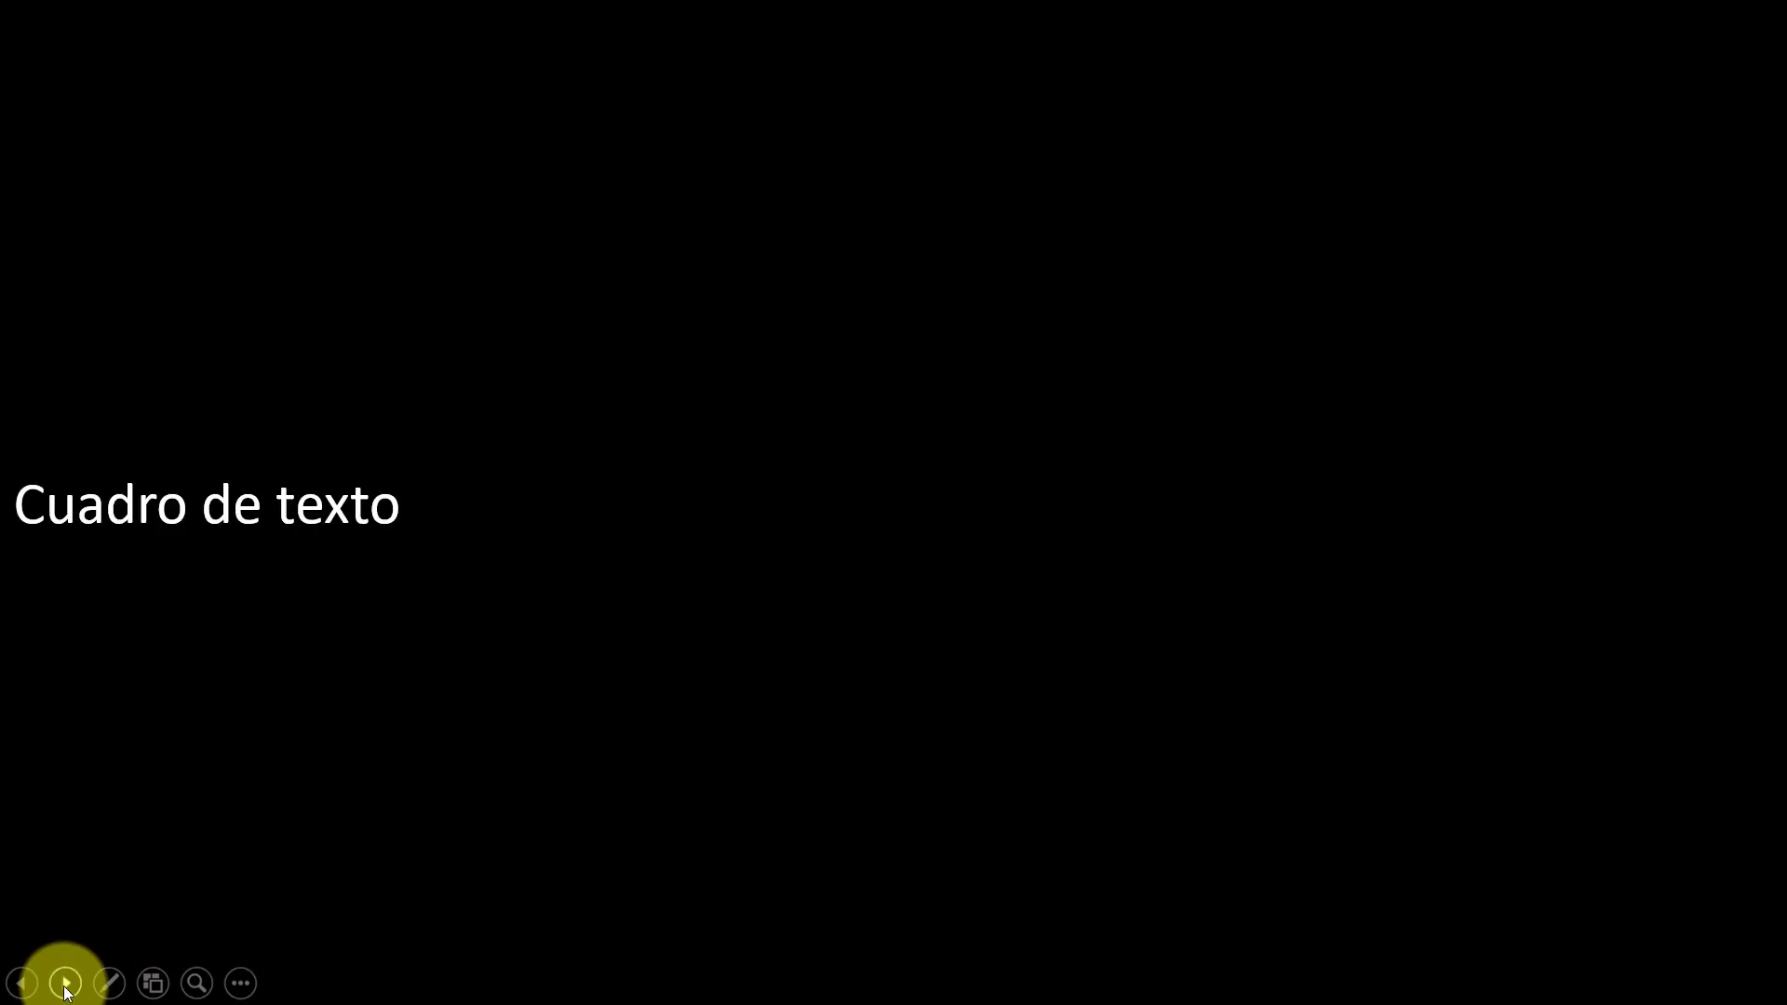
pyautogui.click(208, 507)
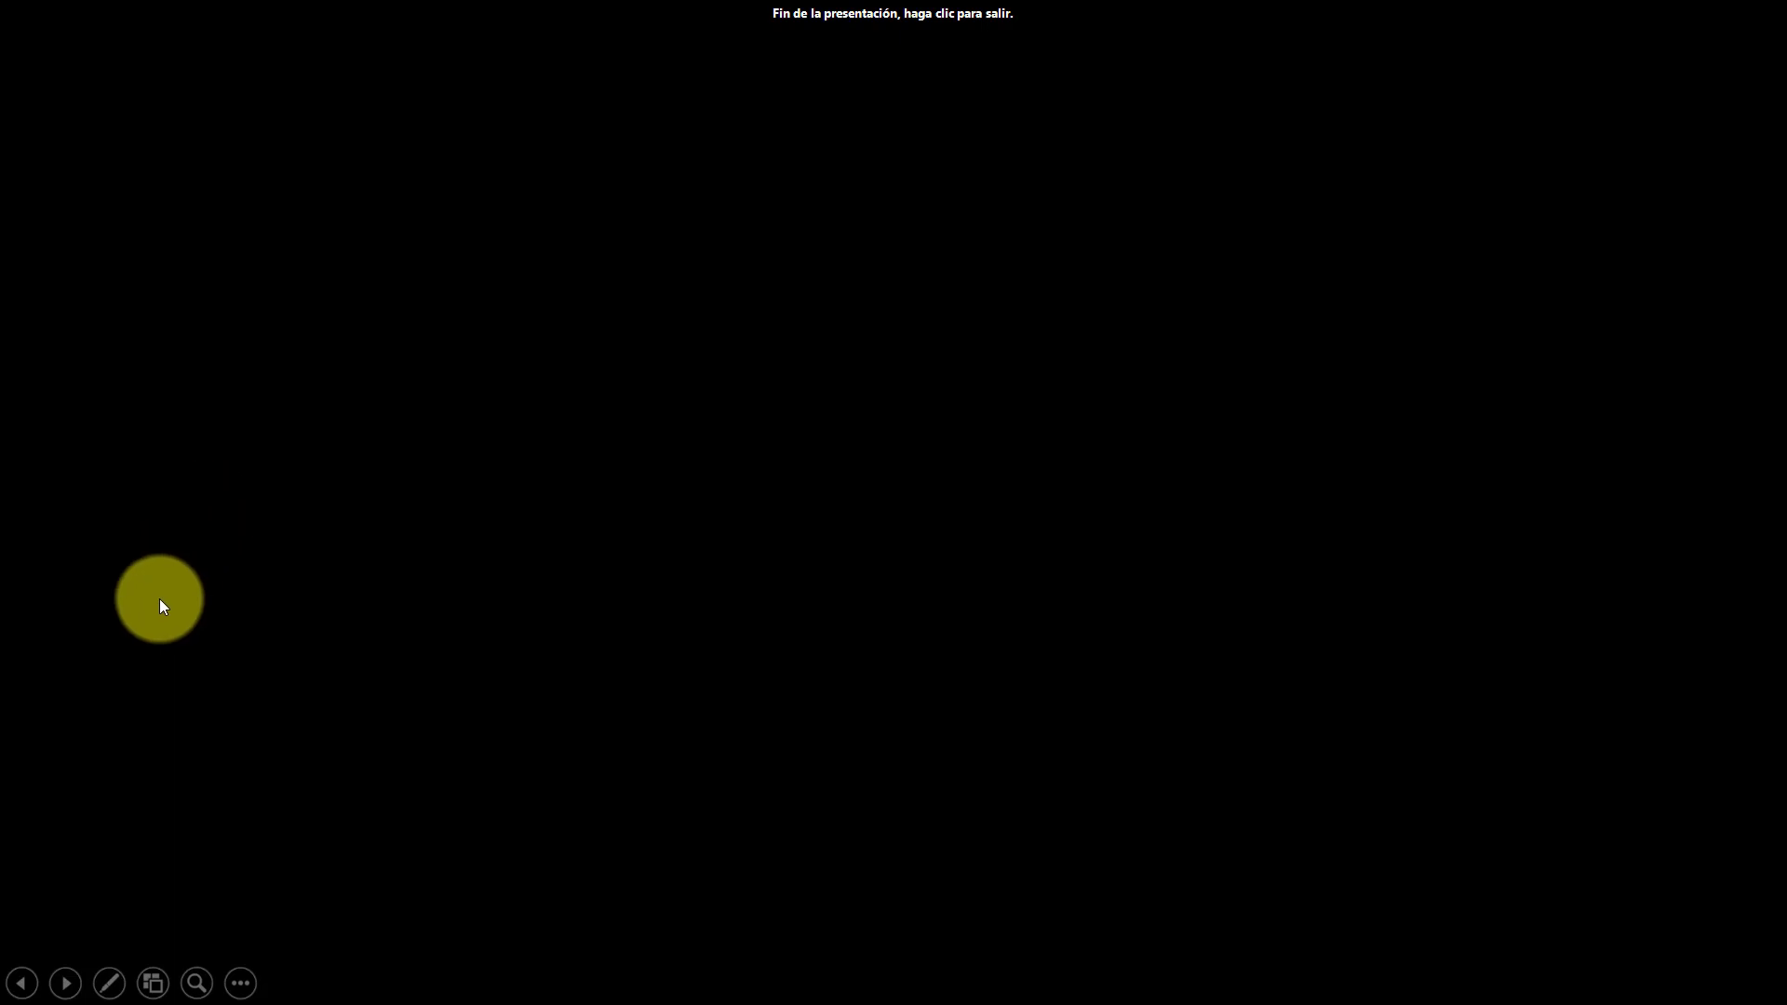
# Step: Exit the slideshow and change slide 15's text to 'Fin de la presentación'
pyautogui.click(158, 596)
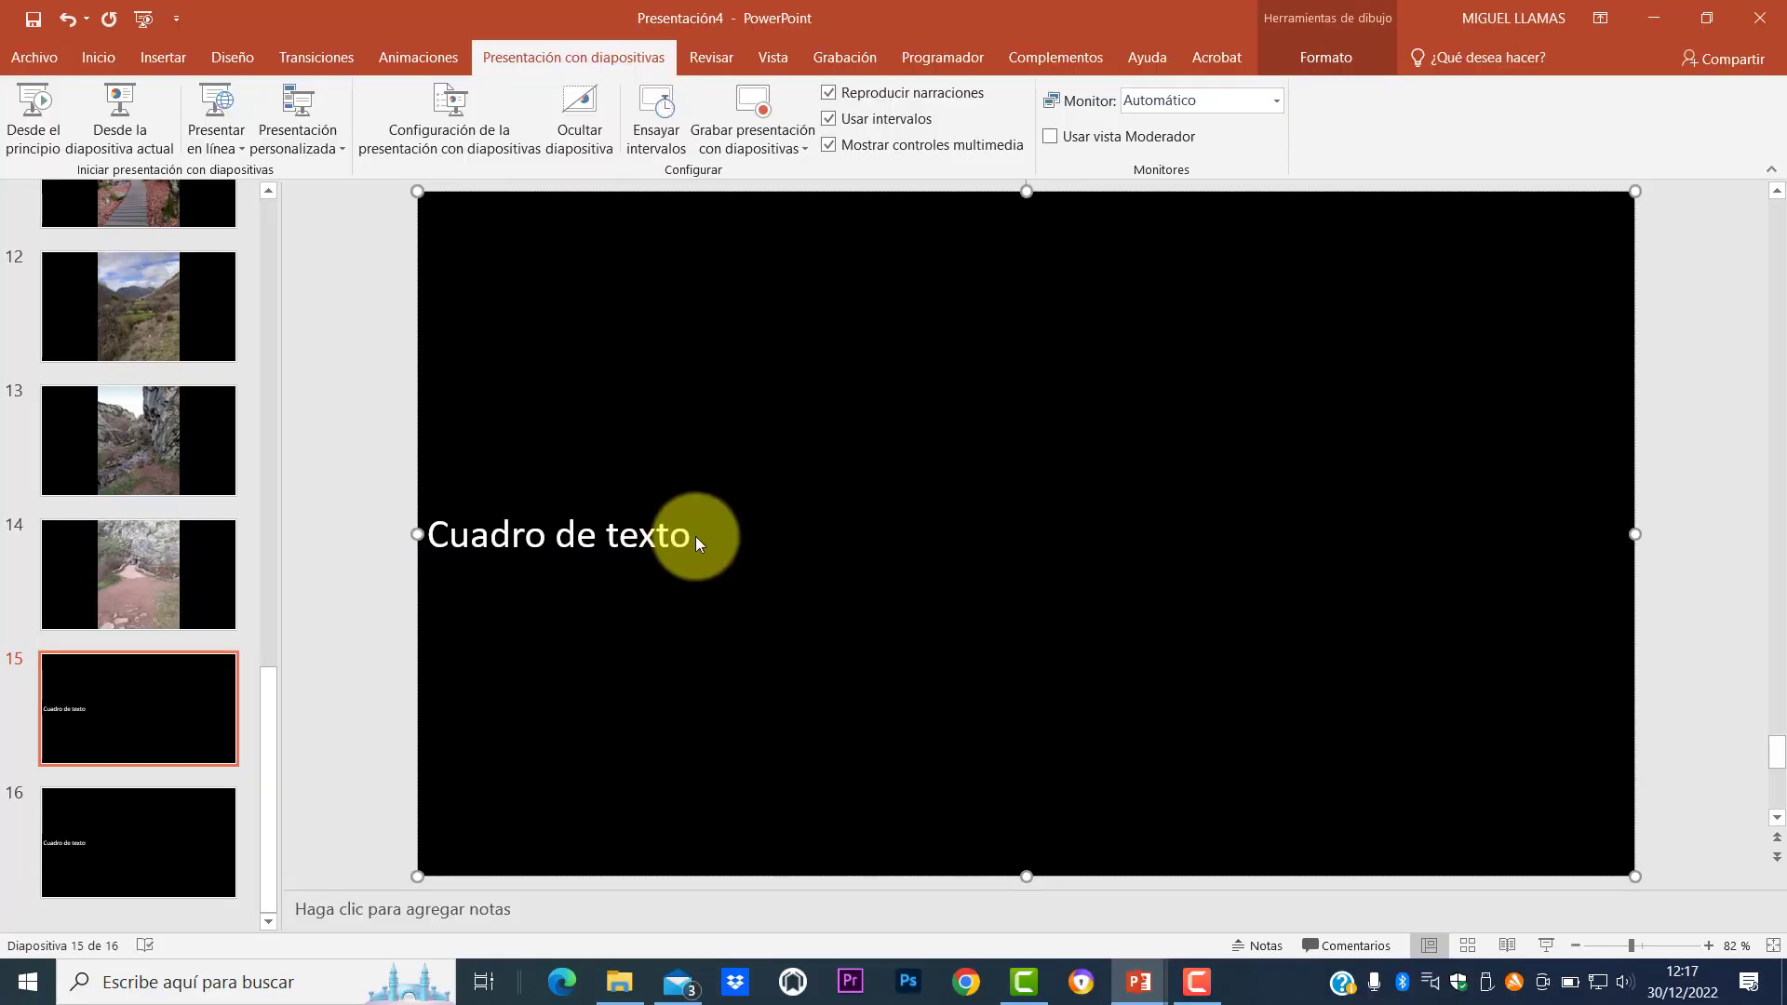
pyautogui.hotkey('ctrl', 'a')
pyautogui.write('Fin de la p')
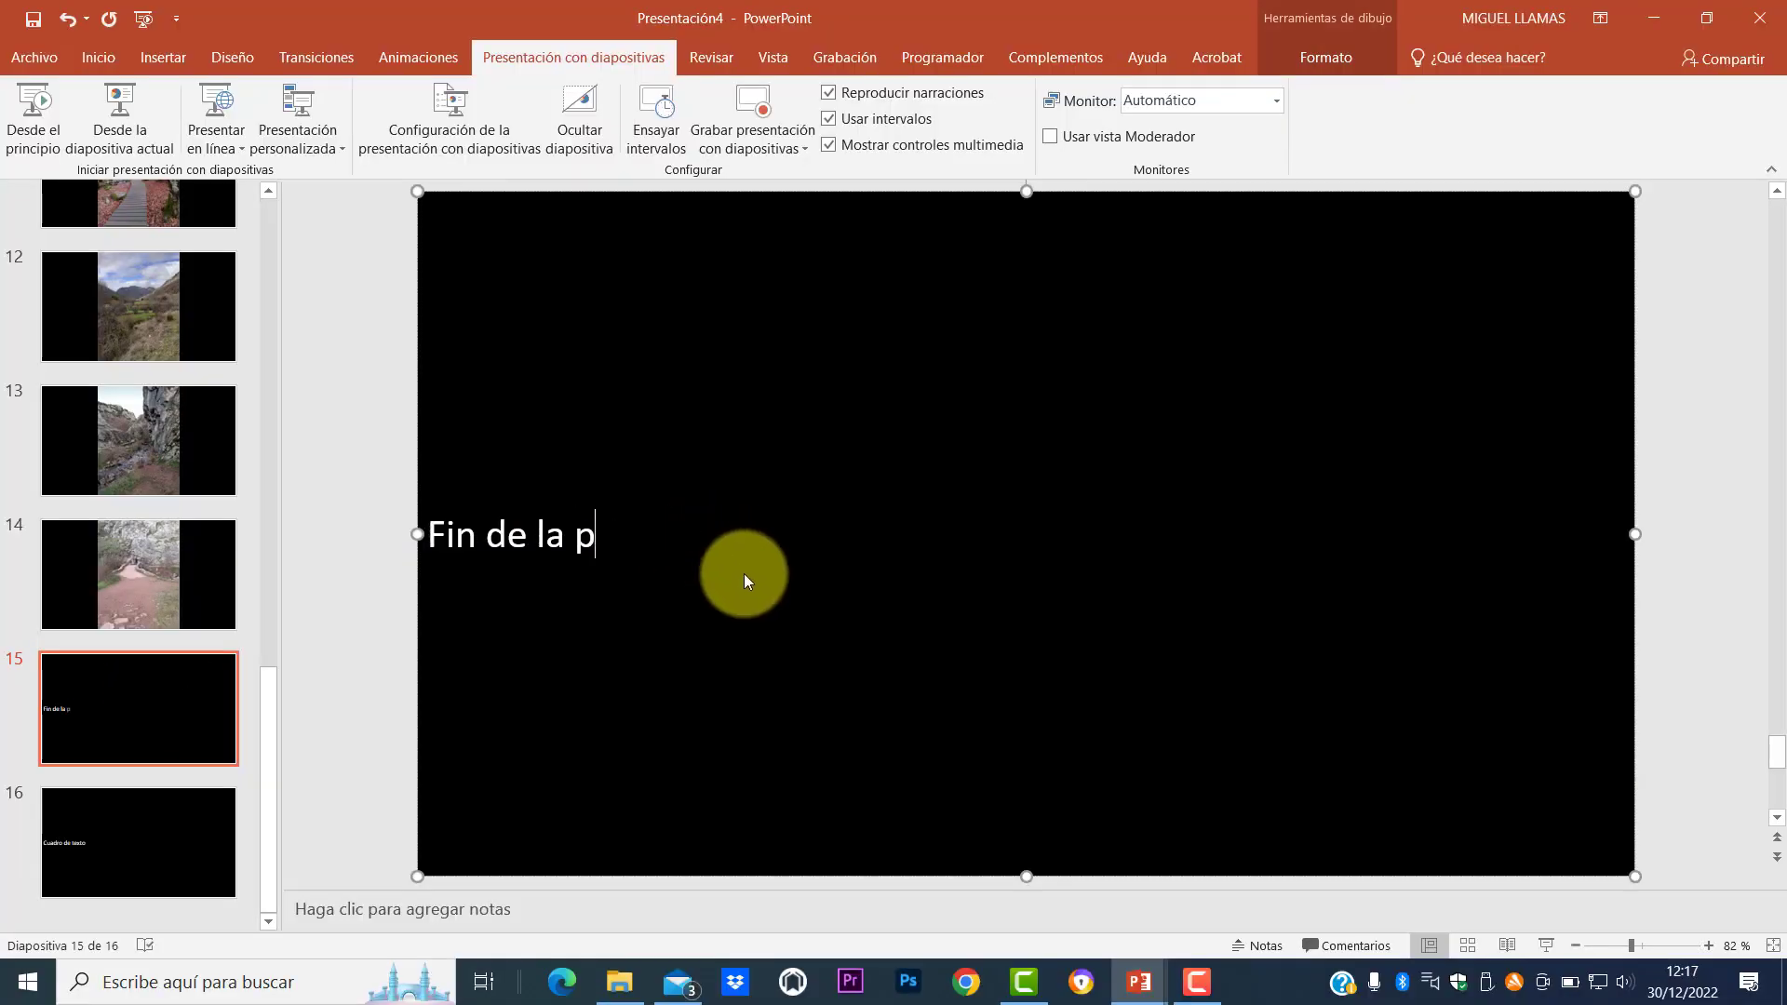
pyautogui.write('resentación')
# Step: Delete the leftover placeholder slide 16
pyautogui.click(123, 866)
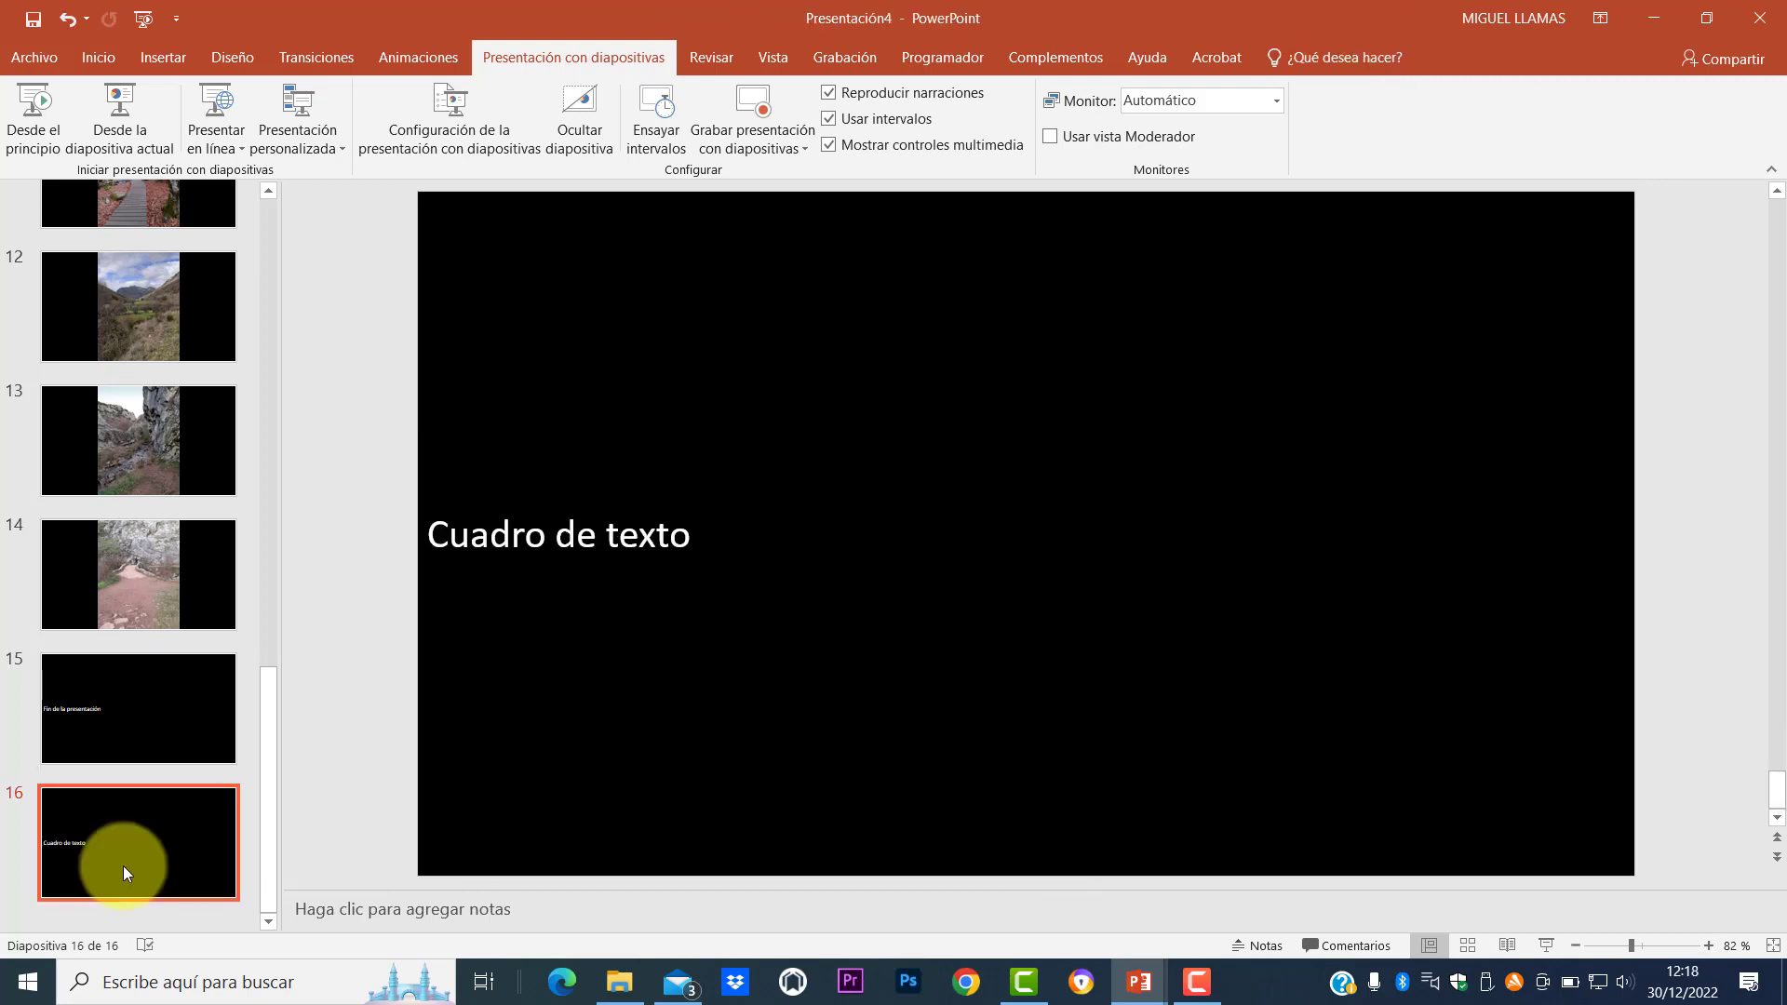
pyautogui.rightClick(122, 866)
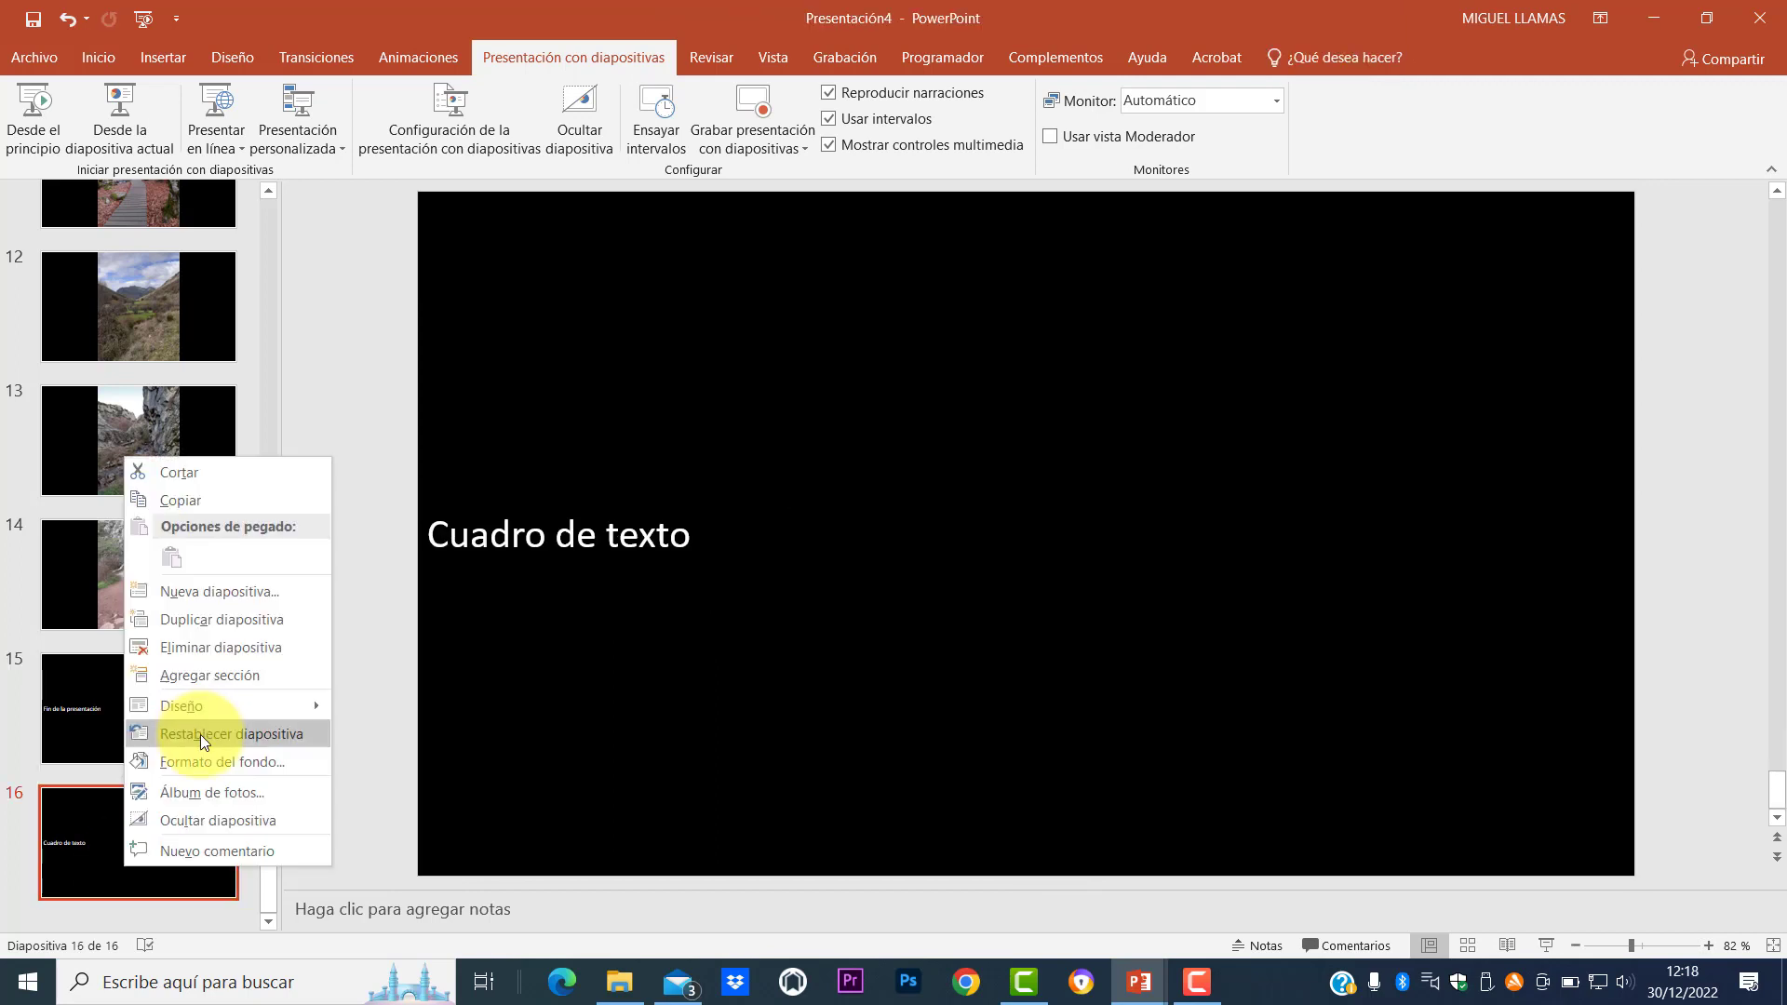
pyautogui.click(199, 648)
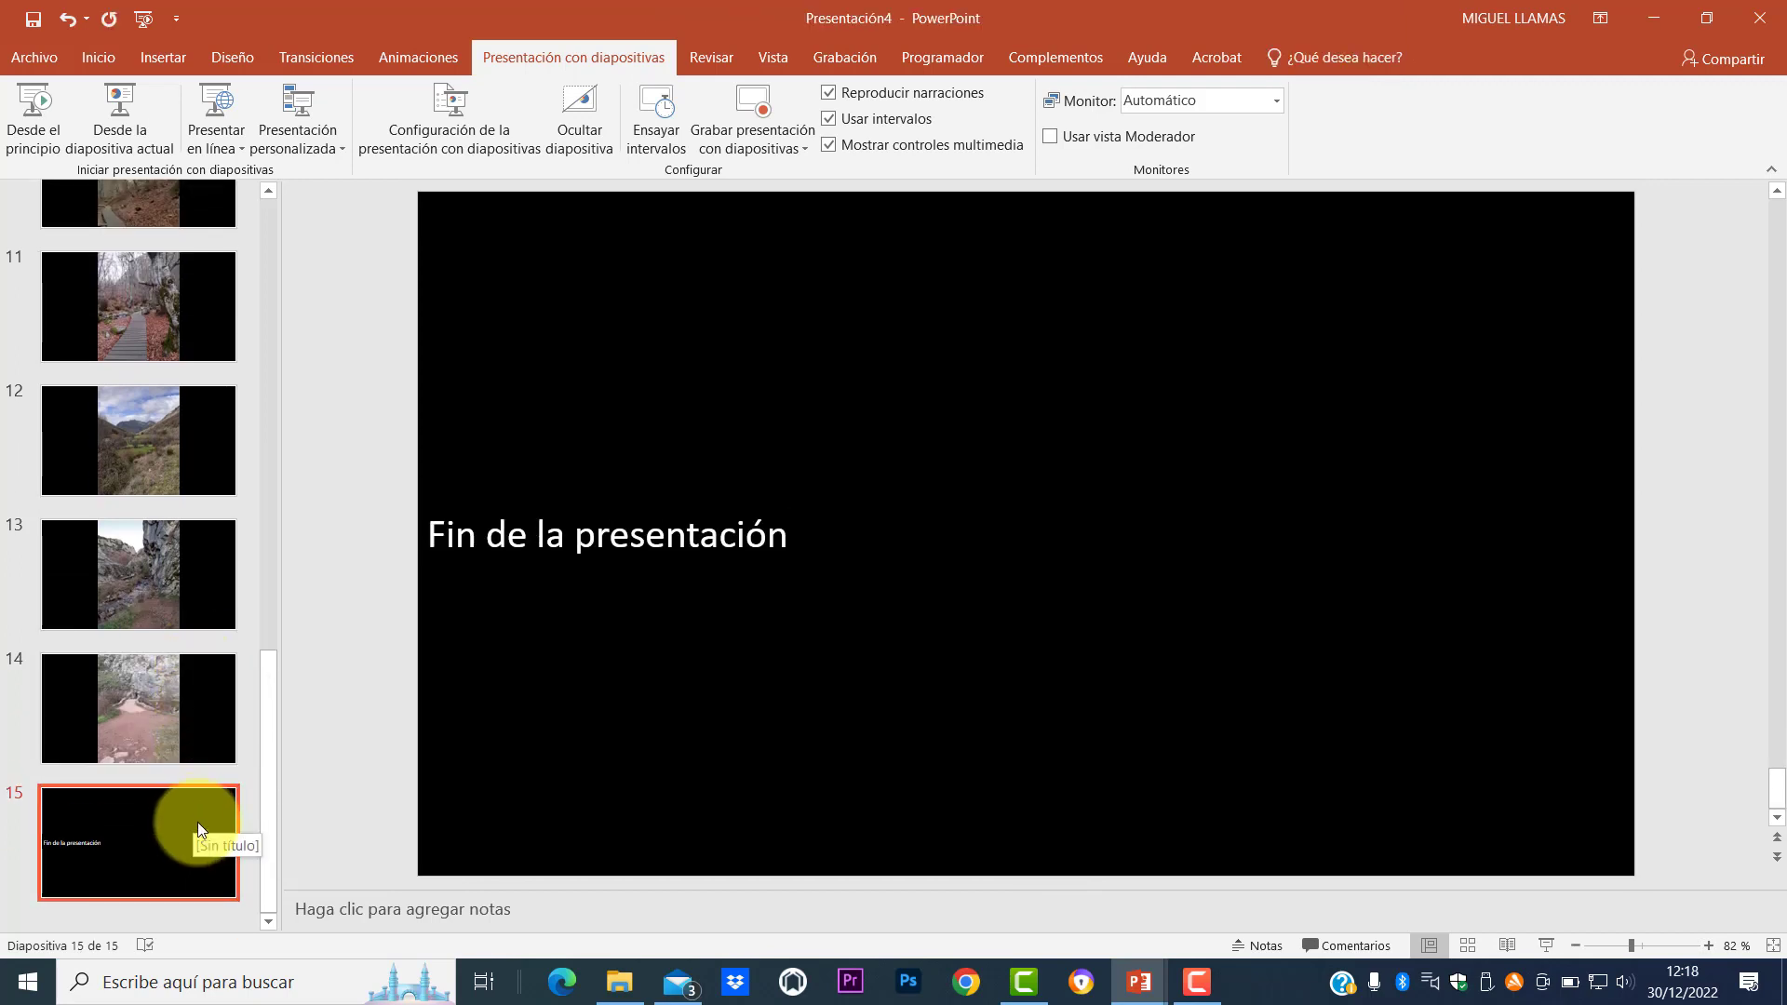